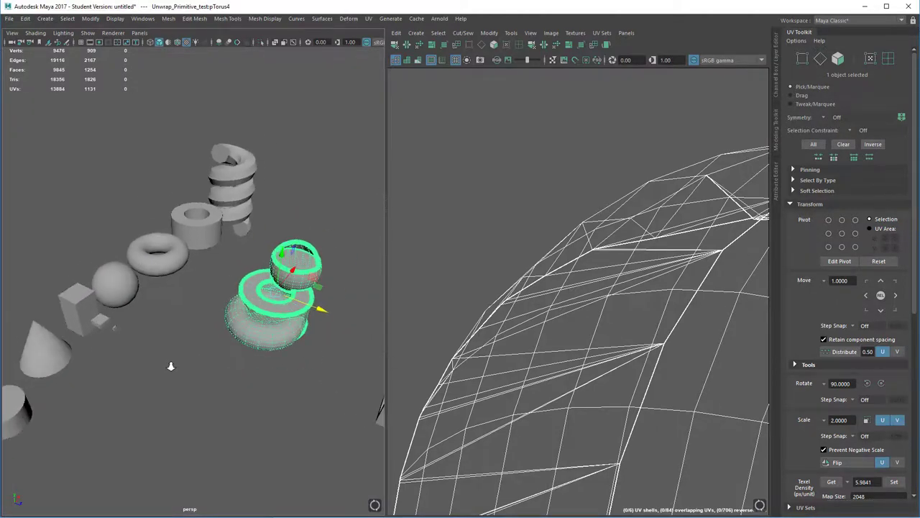
Delete the combined torus-and-sphere mesh standing beside the row of primitives
{"action": "right_click_drag", "start_coordinate": [171, 366], "coordinate": [207, 355], "text": "alt"}
{"action": "left_click_drag", "start_coordinate": [218, 316], "coordinate": [245, 325], "text": "alt"}
{"action": "key", "text": "f"}
{"action": "right_click_drag", "start_coordinate": [244, 325], "coordinate": [224, 129], "text": "alt"}
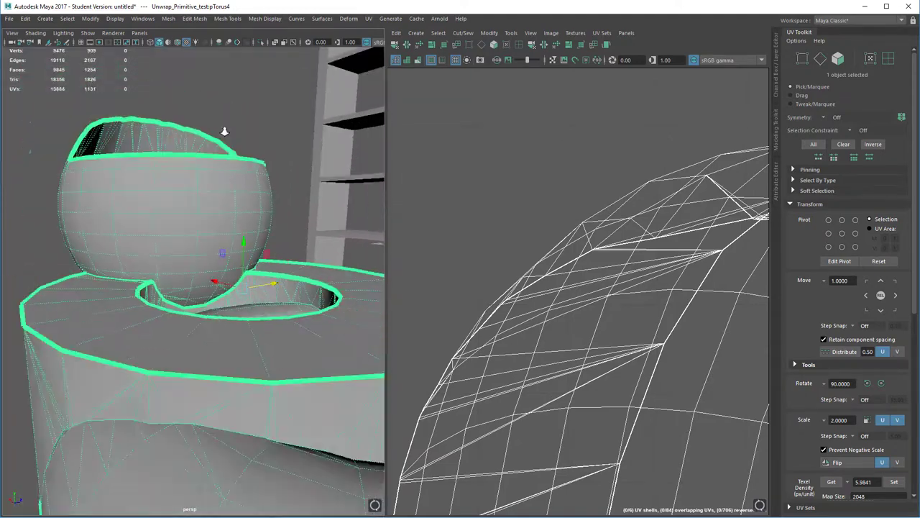
{"action": "left_click_drag", "start_coordinate": [224, 130], "coordinate": [128, 229], "text": "alt"}
{"action": "right_click_drag", "start_coordinate": [128, 266], "coordinate": [135, 298], "text": "alt"}
{"action": "left_click_drag", "start_coordinate": [135, 297], "coordinate": [257, 252], "text": "alt"}
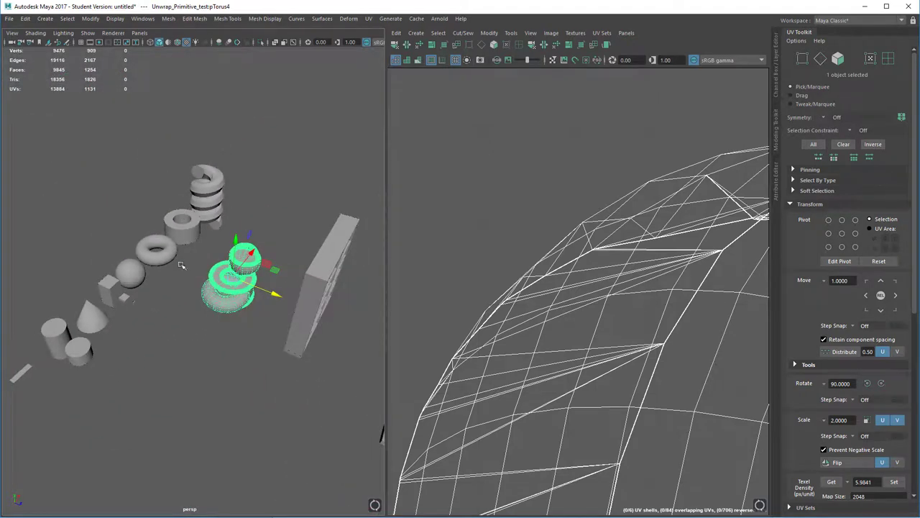
{"action": "left_click_drag", "start_coordinate": [252, 349], "coordinate": [378, 270], "text": "alt"}
{"action": "scroll", "coordinate": [257, 379], "scroll_direction": "up", "scroll_amount": 3}
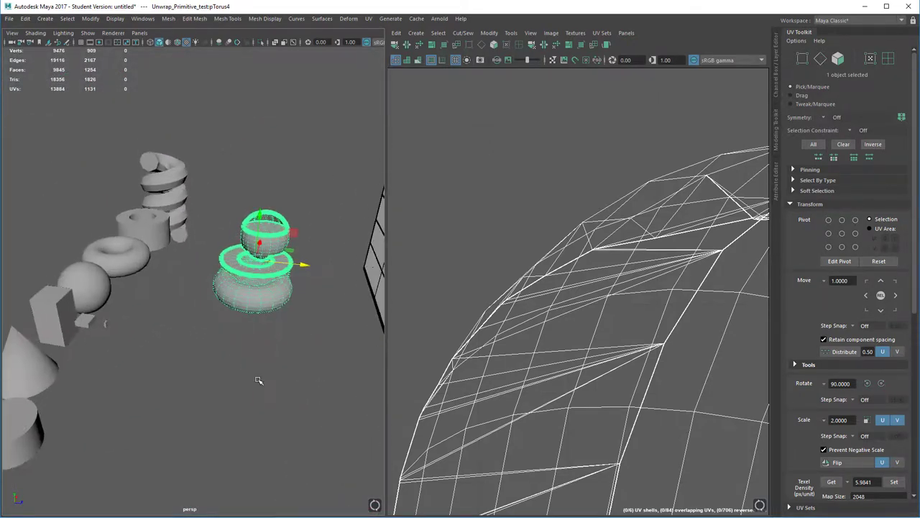
{"action": "left_click", "coordinate": [257, 380]}
{"action": "left_click", "coordinate": [255, 275]}
{"action": "key", "text": "Delete"}
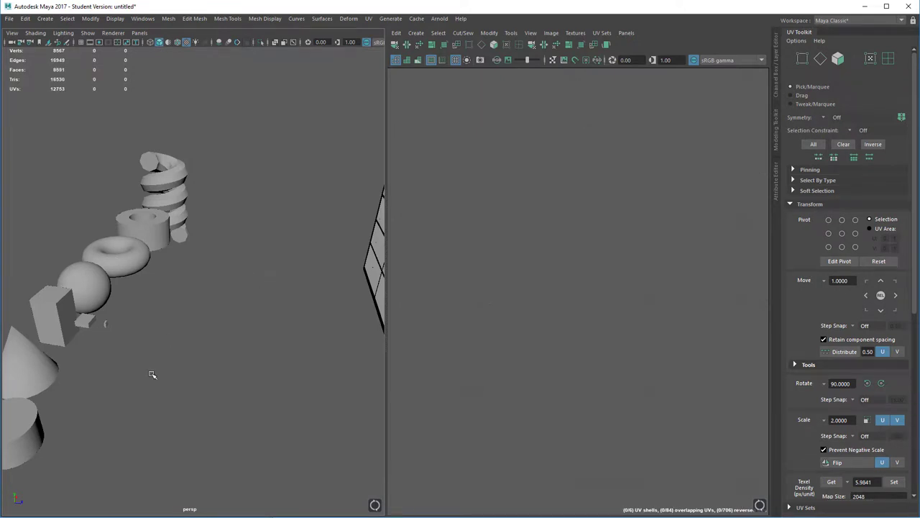
Apply automatic UV mapping to all ten primitives in the row, from the flat plank to the helix
{"action": "left_click_drag", "start_coordinate": [152, 374], "coordinate": [225, 331], "text": "alt"}
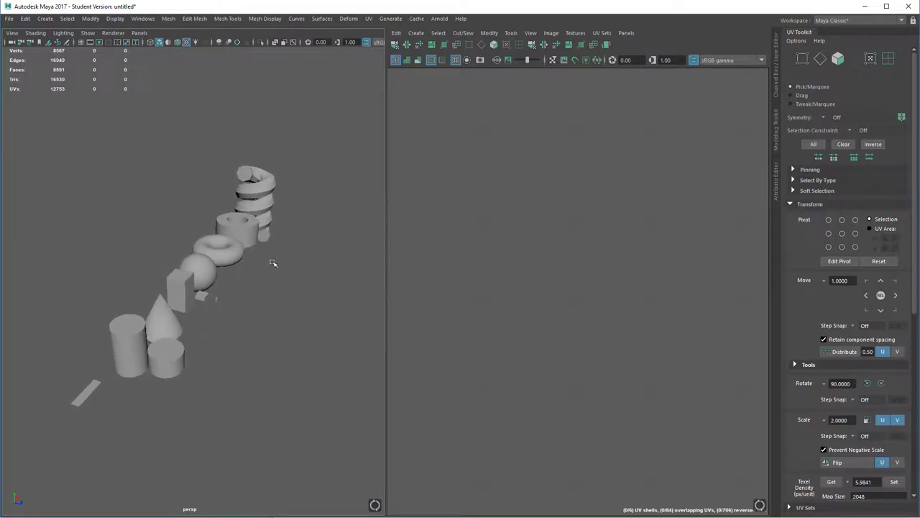
{"action": "left_click", "coordinate": [261, 209]}
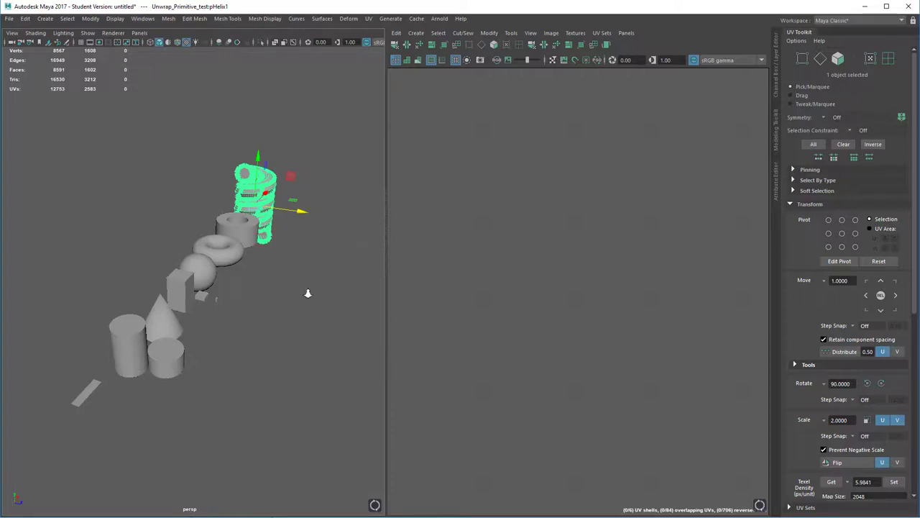
{"action": "left_click_drag", "start_coordinate": [308, 293], "coordinate": [287, 331], "text": "alt"}
{"action": "left_click", "coordinate": [288, 330]}
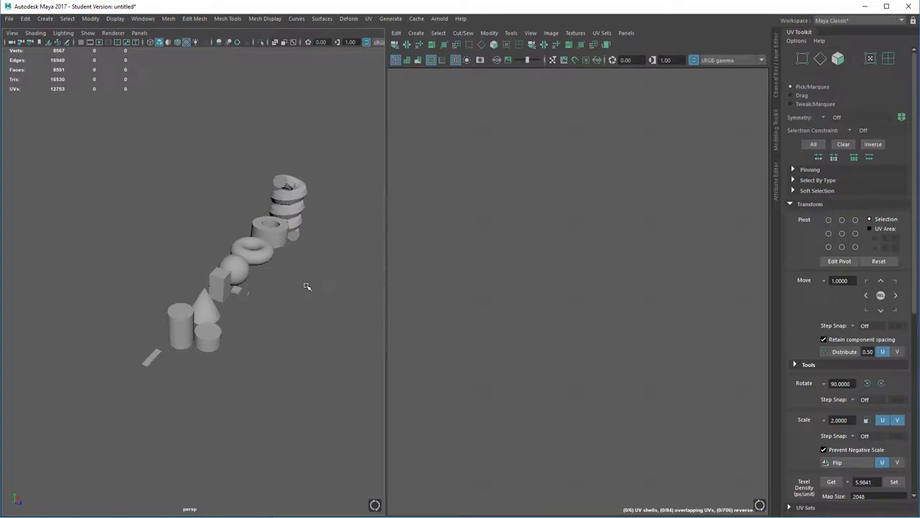
{"action": "left_click_drag", "start_coordinate": [307, 285], "coordinate": [213, 300], "text": "alt"}
{"action": "left_click_drag", "start_coordinate": [228, 332], "coordinate": [304, 216], "text": "alt"}
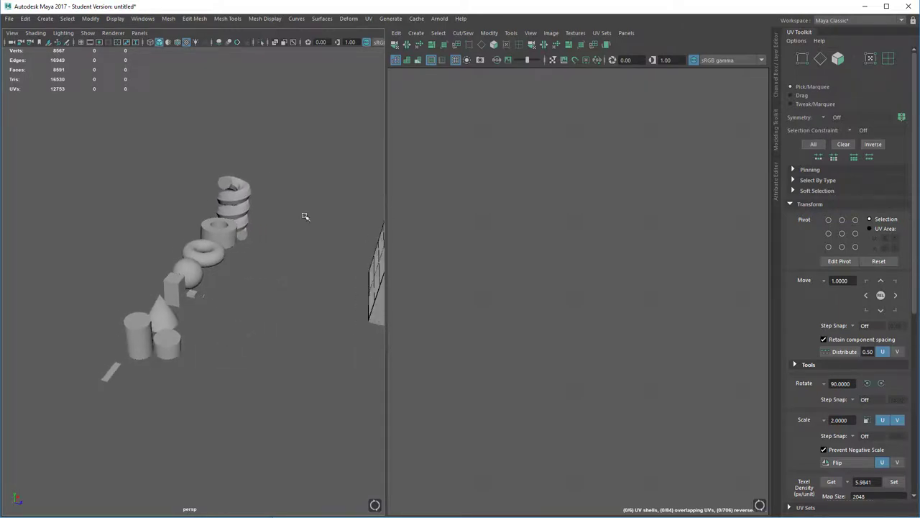
{"action": "left_click_drag", "start_coordinate": [303, 128], "coordinate": [71, 441]}
{"action": "left_click_drag", "start_coordinate": [230, 362], "coordinate": [251, 307], "text": "alt"}
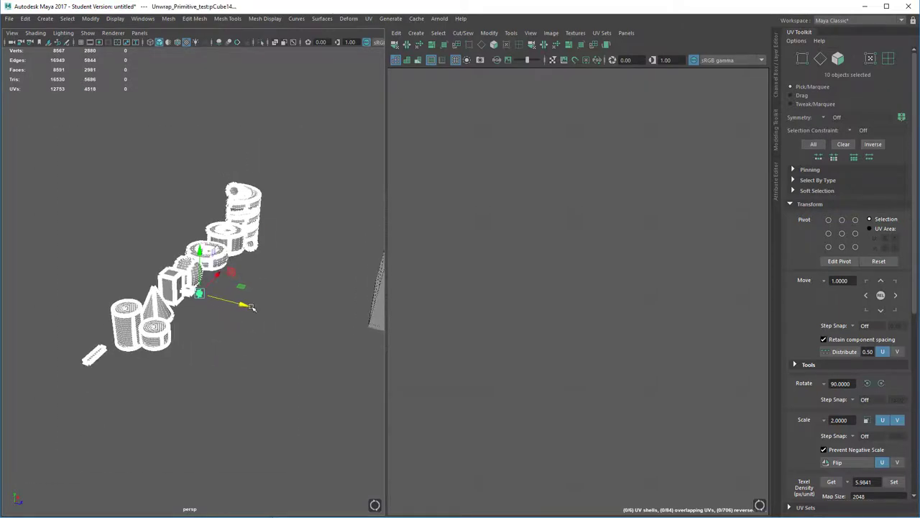
{"action": "left_click", "coordinate": [417, 33]}
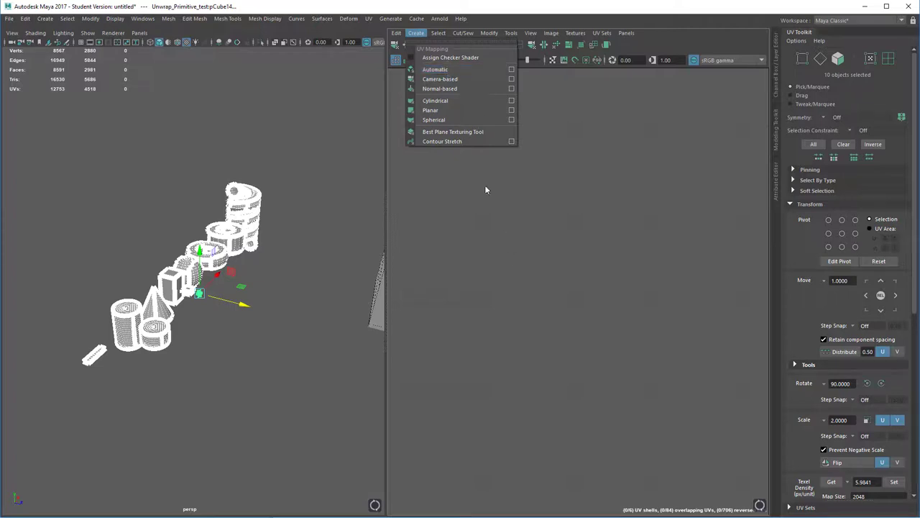
{"action": "left_click", "coordinate": [438, 69]}
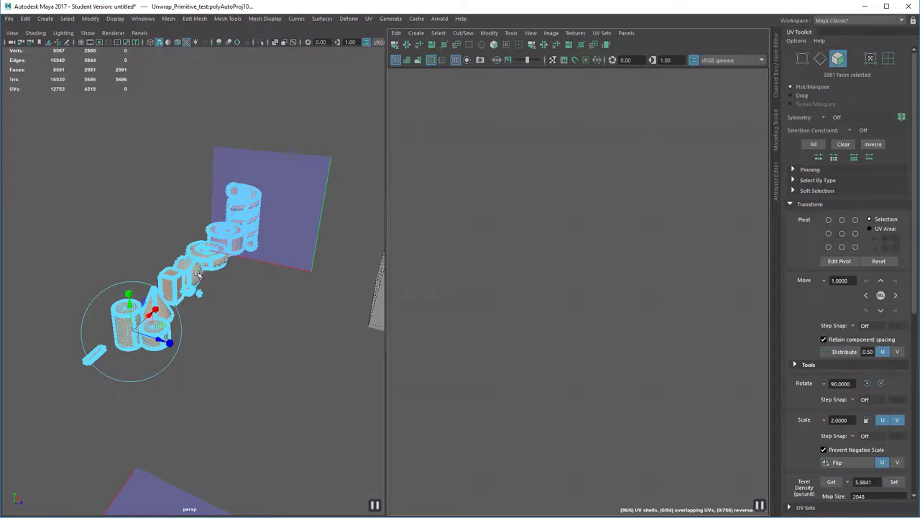
Return to object mode, reselect all ten primitives and bring their UV layout into view in the UV editor
{"action": "right_click_drag", "start_coordinate": [197, 273], "coordinate": [221, 257]}
{"action": "right_click_drag", "start_coordinate": [268, 284], "coordinate": [268, 262], "text": "alt"}
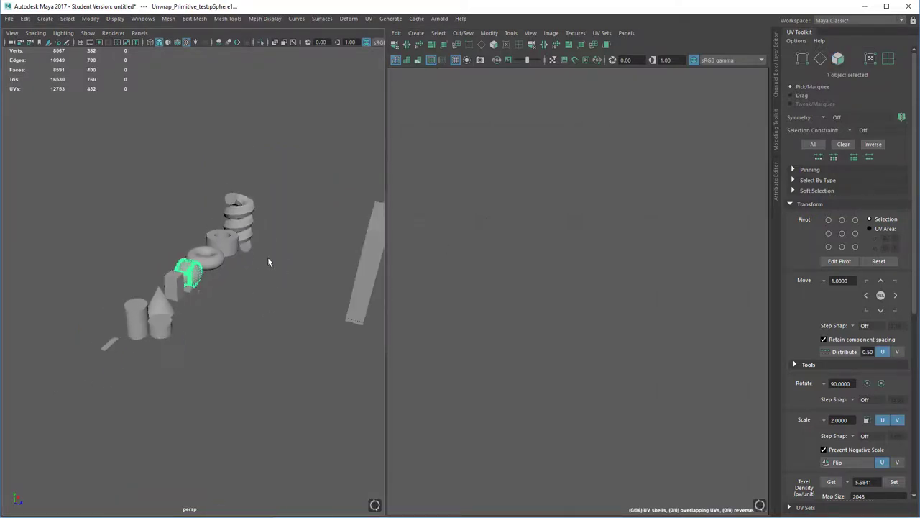
{"action": "left_click", "coordinate": [314, 164]}
{"action": "left_click_drag", "start_coordinate": [322, 135], "coordinate": [30, 385]}
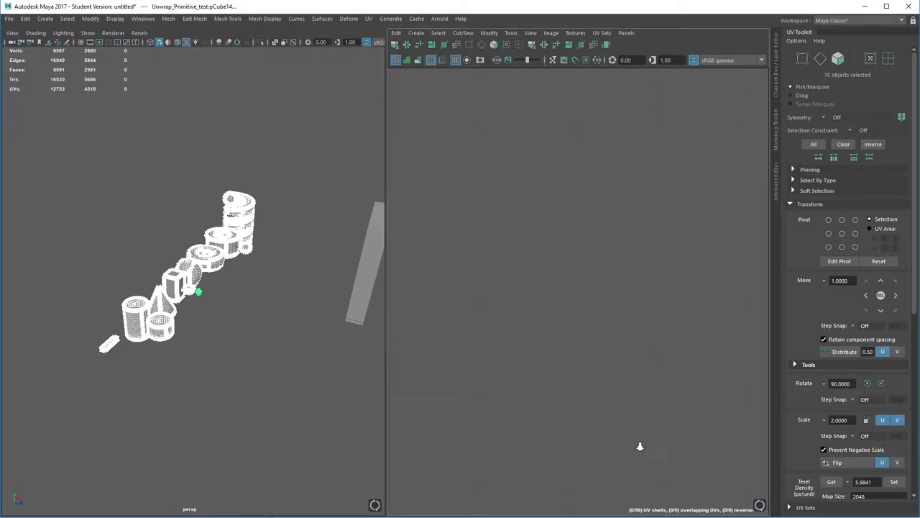
{"action": "right_click_drag", "start_coordinate": [640, 447], "coordinate": [585, 81], "text": "alt"}
{"action": "middle_click_drag", "start_coordinate": [718, 467], "coordinate": [522, 374], "text": "alt"}
{"action": "mouse_move", "coordinate": [521, 375]}
{"action": "right_mouse_down", "text": "alt"}
{"action": "mouse_move", "coordinate": [553, 419]}
{"action": "mouse_move", "coordinate": [519, 366]}
{"action": "right_mouse_up", "text": "alt"}
{"action": "middle_click_drag", "start_coordinate": [519, 366], "coordinate": [644, 371], "text": "alt"}
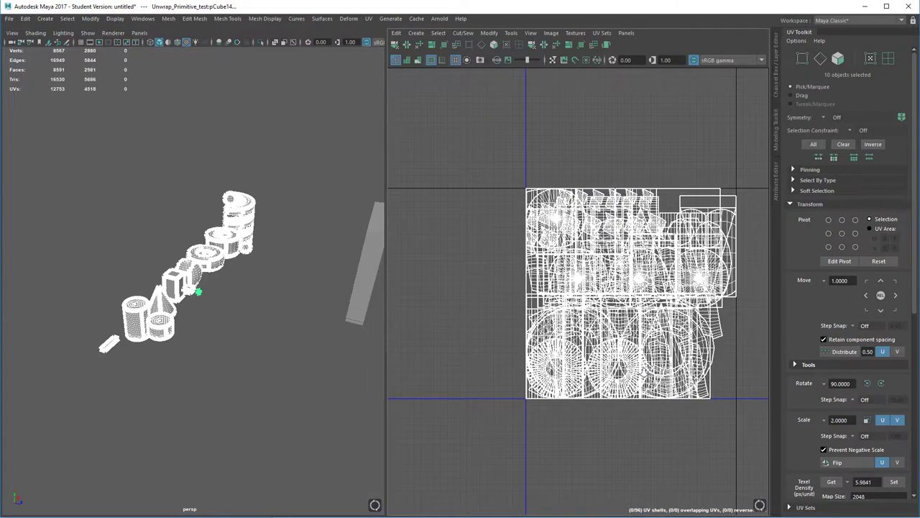
Examine the UV seams on the mapped primitives, from the cylinders and cone to the pipe and helix
{"action": "right_click_drag", "start_coordinate": [129, 385], "coordinate": [191, 442], "text": "alt"}
{"action": "middle_click_drag", "start_coordinate": [188, 356], "coordinate": [301, 293], "text": "alt"}
{"action": "right_click_drag", "start_coordinate": [212, 316], "coordinate": [249, 347], "text": "alt"}
{"action": "middle_click_drag", "start_coordinate": [250, 347], "coordinate": [249, 302], "text": "alt"}
{"action": "right_click_drag", "start_coordinate": [249, 302], "coordinate": [240, 283], "text": "alt"}
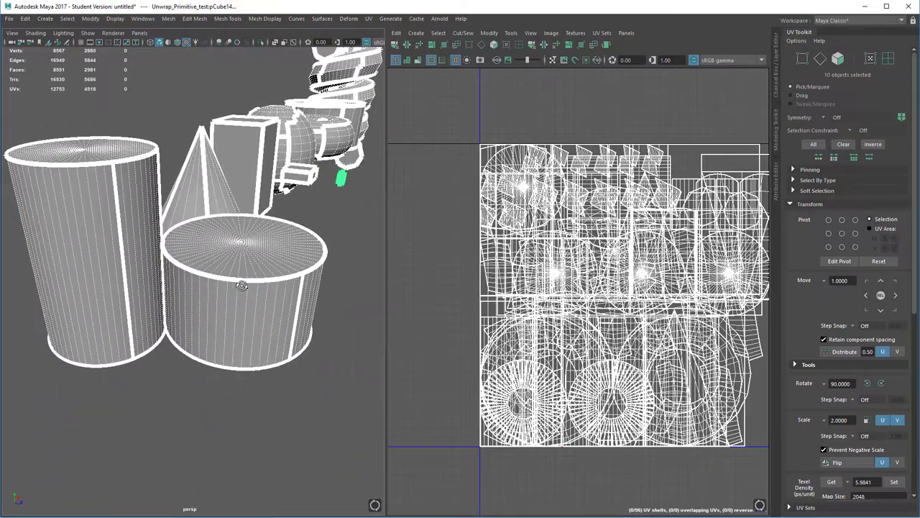
{"action": "left_click_drag", "start_coordinate": [241, 283], "coordinate": [209, 283], "text": "alt"}
{"action": "middle_click_drag", "start_coordinate": [209, 284], "coordinate": [176, 327], "text": "alt"}
{"action": "left_click_drag", "start_coordinate": [176, 327], "coordinate": [144, 360], "text": "alt"}
{"action": "right_click_drag", "start_coordinate": [261, 318], "coordinate": [302, 349], "text": "alt"}
{"action": "middle_click_drag", "start_coordinate": [302, 349], "coordinate": [238, 287], "text": "alt"}
{"action": "right_click_drag", "start_coordinate": [168, 332], "coordinate": [143, 212], "text": "alt"}
{"action": "middle_click_drag", "start_coordinate": [237, 280], "coordinate": [74, 313], "text": "alt"}
{"action": "right_click_drag", "start_coordinate": [144, 323], "coordinate": [203, 370], "text": "alt"}
{"action": "middle_click_drag", "start_coordinate": [204, 370], "coordinate": [104, 339], "text": "alt"}
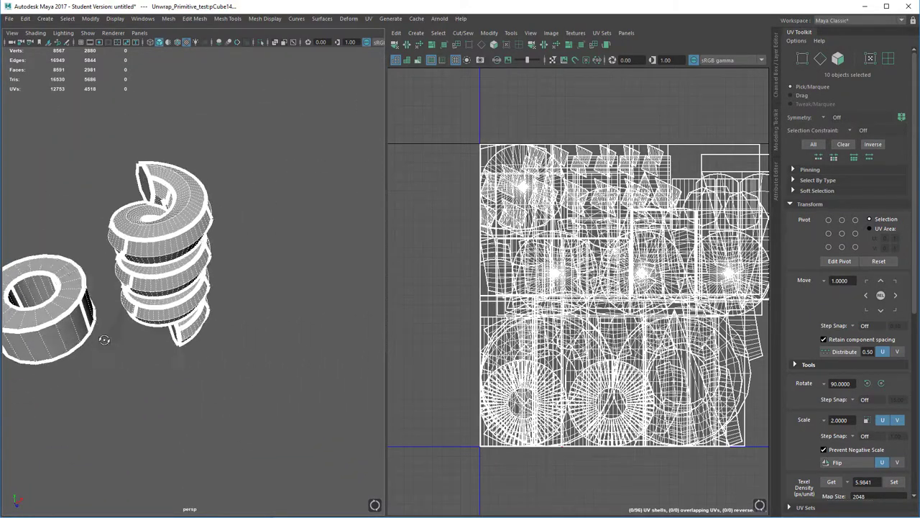
{"action": "left_click_drag", "start_coordinate": [104, 338], "coordinate": [134, 252], "text": "alt"}
{"action": "right_click_drag", "start_coordinate": [133, 252], "coordinate": [93, 245], "text": "alt"}
{"action": "left_click_drag", "start_coordinate": [93, 244], "coordinate": [158, 345], "text": "alt"}
{"action": "left_click_drag", "start_coordinate": [226, 335], "coordinate": [246, 353], "text": "alt"}
{"action": "right_click_drag", "start_coordinate": [247, 353], "coordinate": [284, 345], "text": "alt"}
{"action": "left_click_drag", "start_coordinate": [284, 345], "coordinate": [317, 320], "text": "alt"}
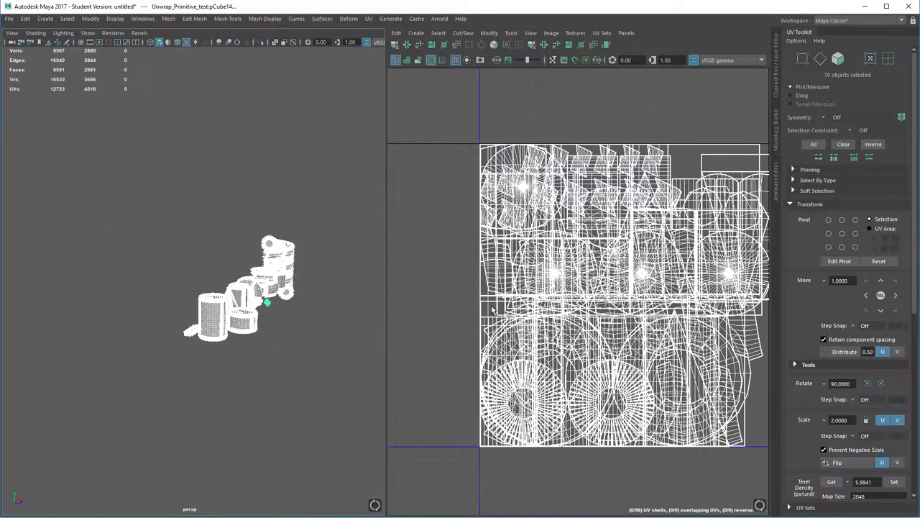
Select all UV shells of the primitives and unfold them
{"action": "right_click_drag", "start_coordinate": [555, 230], "coordinate": [517, 208]}
{"action": "scroll", "coordinate": [590, 349], "scroll_direction": "down", "scroll_amount": 4}
{"action": "left_click_drag", "start_coordinate": [431, 200], "coordinate": [748, 464]}
{"action": "scroll", "coordinate": [604, 360], "scroll_direction": "up", "scroll_amount": 1}
{"action": "middle_click_drag", "start_coordinate": [589, 364], "coordinate": [622, 352], "text": "alt"}
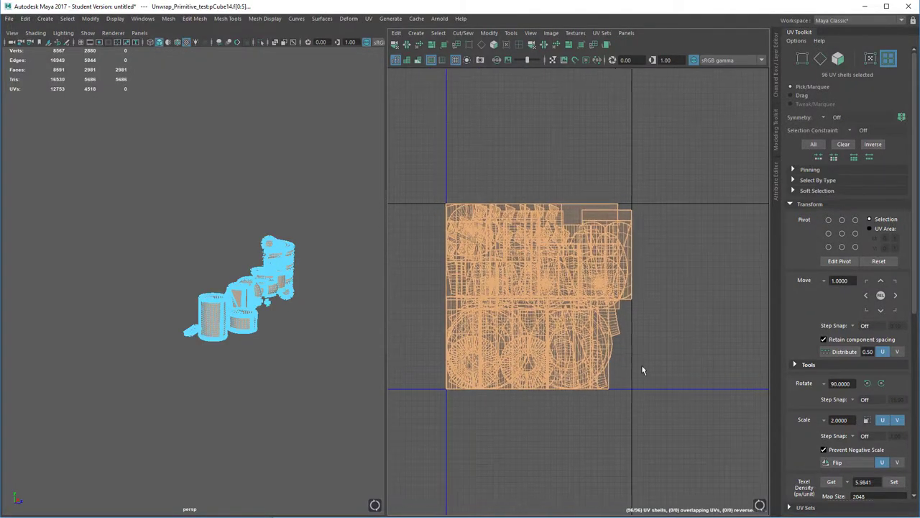
{"action": "scroll", "coordinate": [825, 401], "scroll_direction": "down", "scroll_amount": 2}
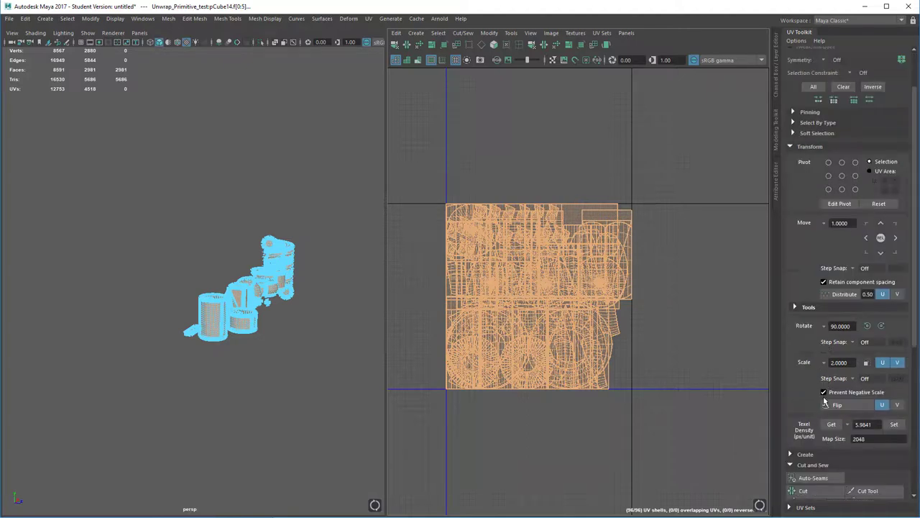
{"action": "scroll", "coordinate": [827, 338], "scroll_direction": "down", "scroll_amount": 5}
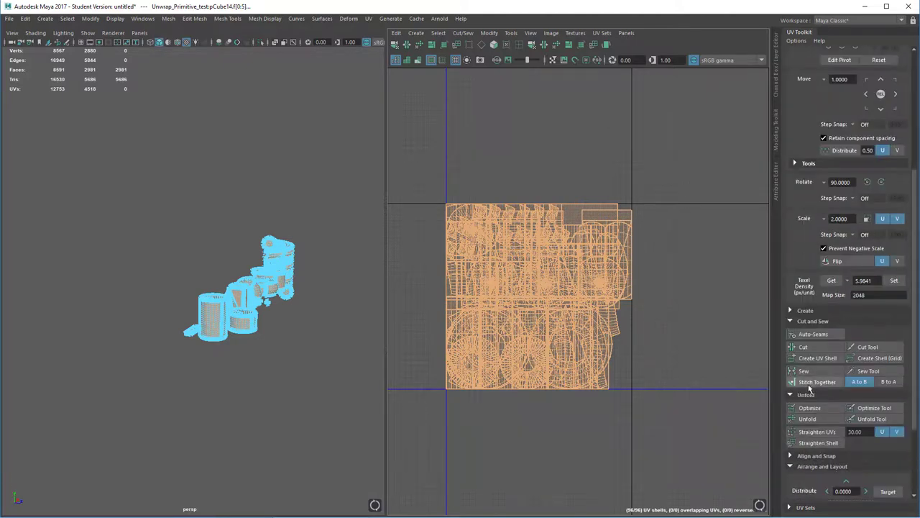
{"action": "left_click", "coordinate": [804, 419]}
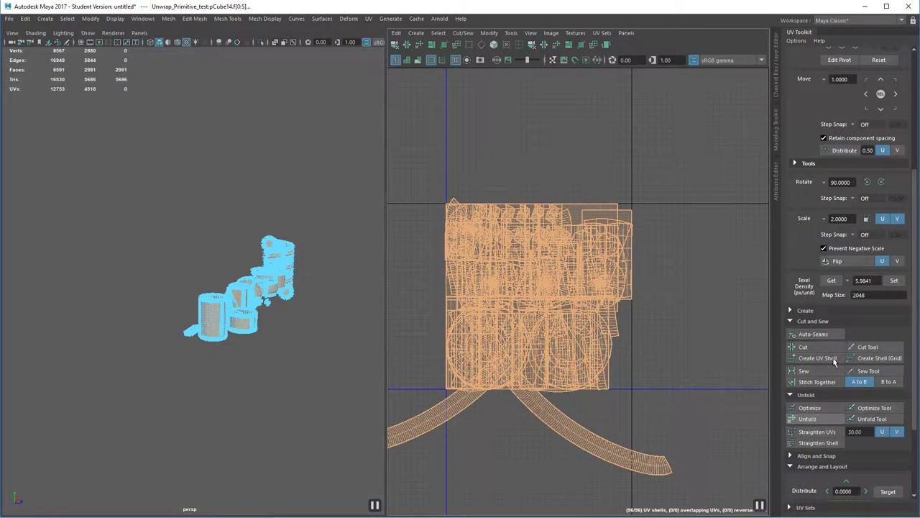
Apply a texel density of 5.9841 px/unit at map size 2048 to the selected UV shells
{"action": "scroll", "coordinate": [892, 166], "scroll_direction": "up", "scroll_amount": 2}
{"action": "scroll", "coordinate": [893, 239], "scroll_direction": "down", "scroll_amount": 6}
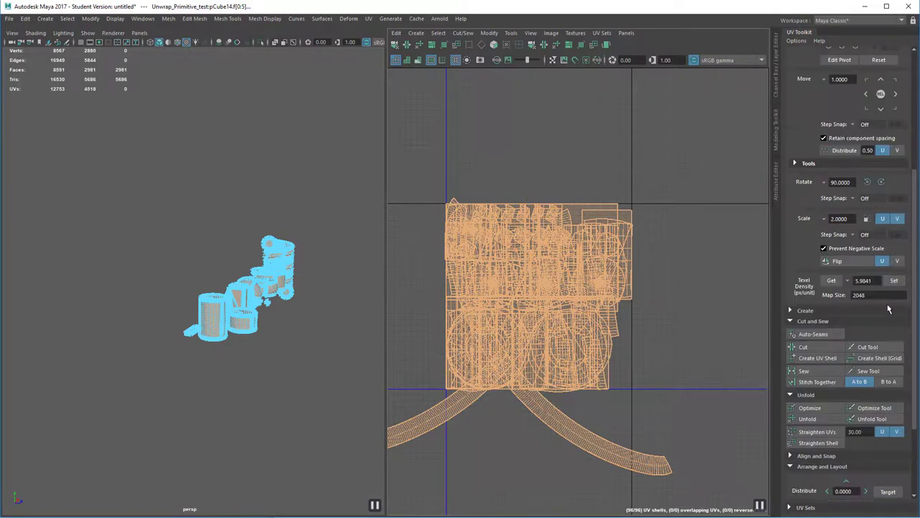
{"action": "left_click", "coordinate": [894, 173]}
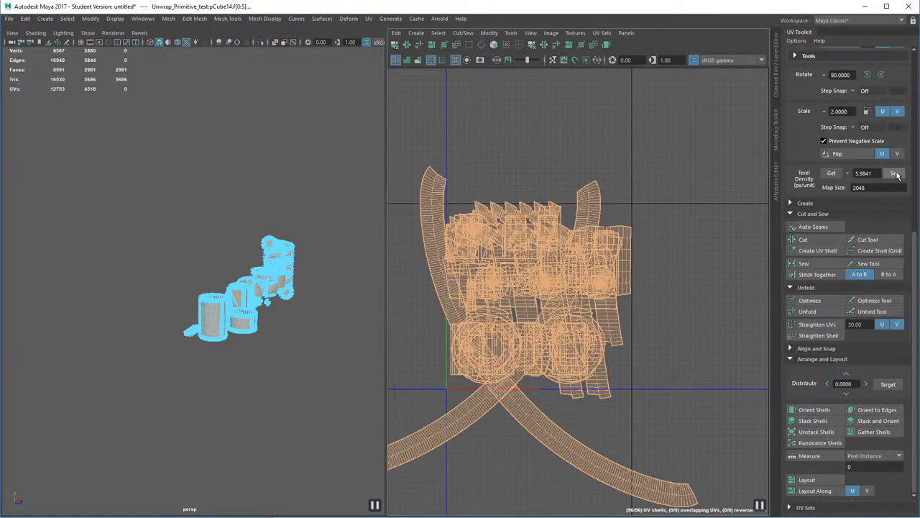
Orient the selected UV shells and lay them out without overlap, returning to object mode in the viewport
{"action": "left_click", "coordinate": [829, 411]}
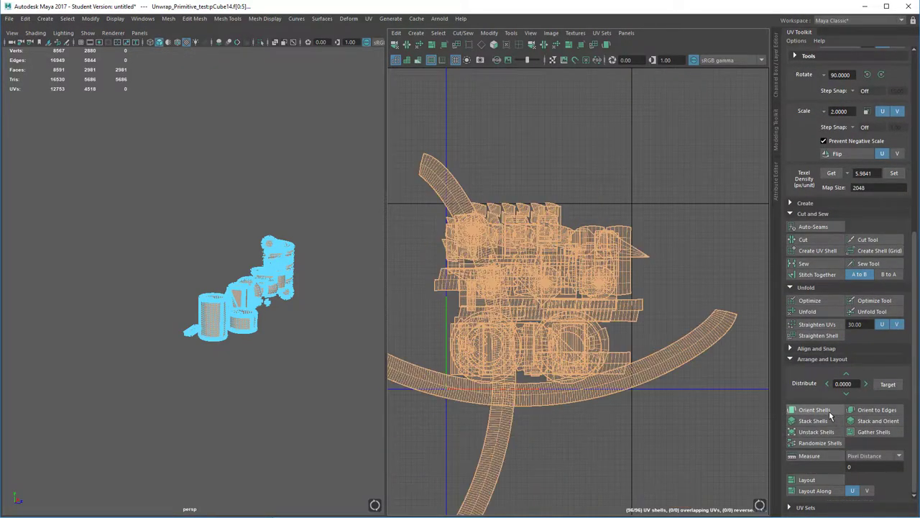
{"action": "left_click", "coordinate": [807, 479]}
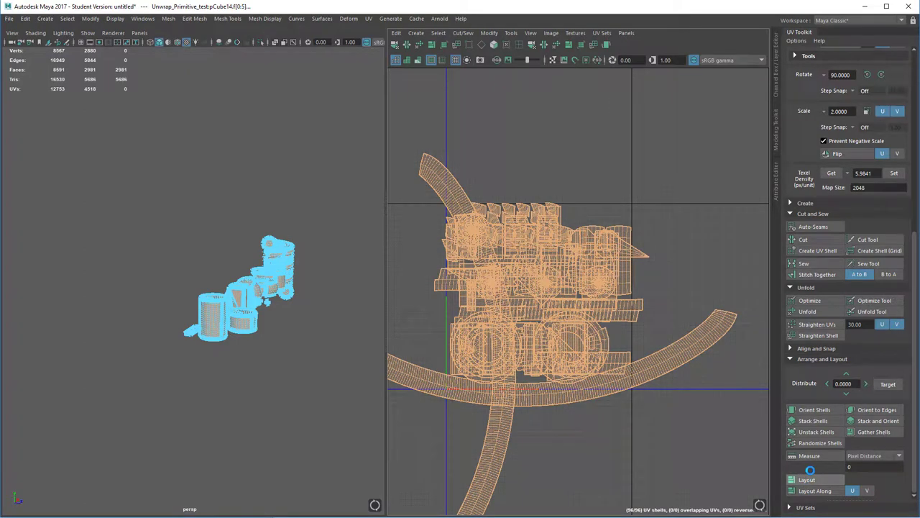
{"action": "right_click", "coordinate": [252, 239]}
{"action": "right_click_drag", "start_coordinate": [251, 236], "coordinate": [285, 364]}
{"action": "left_click_drag", "start_coordinate": [285, 364], "coordinate": [268, 337], "text": "alt"}
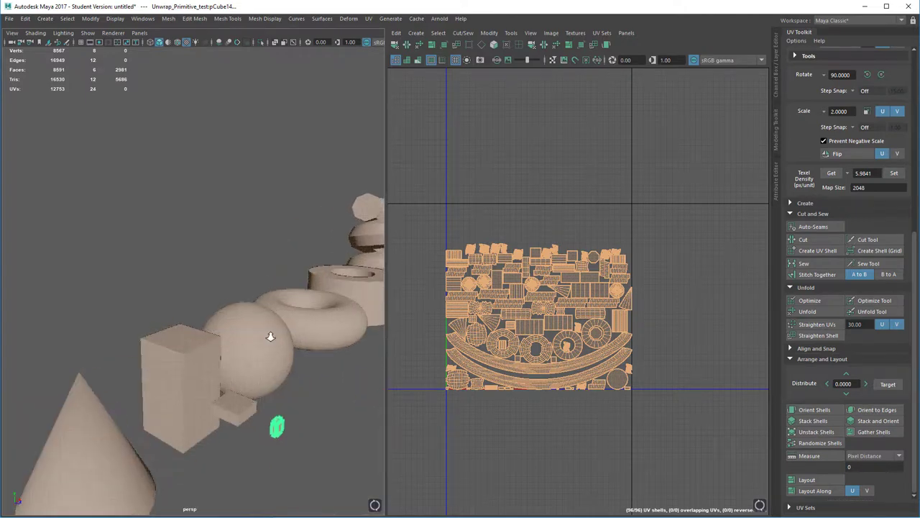
Clear the primitive selection and select the bookshelf mesh
{"action": "right_click_drag", "start_coordinate": [268, 337], "coordinate": [283, 299], "text": "alt"}
{"action": "left_click", "coordinate": [275, 226]}
{"action": "left_click", "coordinate": [312, 304]}
{"action": "middle_click_drag", "start_coordinate": [288, 350], "coordinate": [107, 349], "text": "alt"}
{"action": "right_click_drag", "start_coordinate": [237, 327], "coordinate": [206, 319], "text": "alt"}
{"action": "left_click_drag", "start_coordinate": [206, 320], "coordinate": [251, 351], "text": "alt"}
{"action": "right_click_drag", "start_coordinate": [240, 318], "coordinate": [263, 319], "text": "alt"}
{"action": "left_click_drag", "start_coordinate": [219, 310], "coordinate": [176, 363], "text": "alt"}
{"action": "right_click_drag", "start_coordinate": [177, 363], "coordinate": [166, 424], "text": "alt"}
{"action": "left_click", "coordinate": [107, 333]}
{"action": "left_click_drag", "start_coordinate": [108, 333], "coordinate": [182, 339], "text": "alt"}
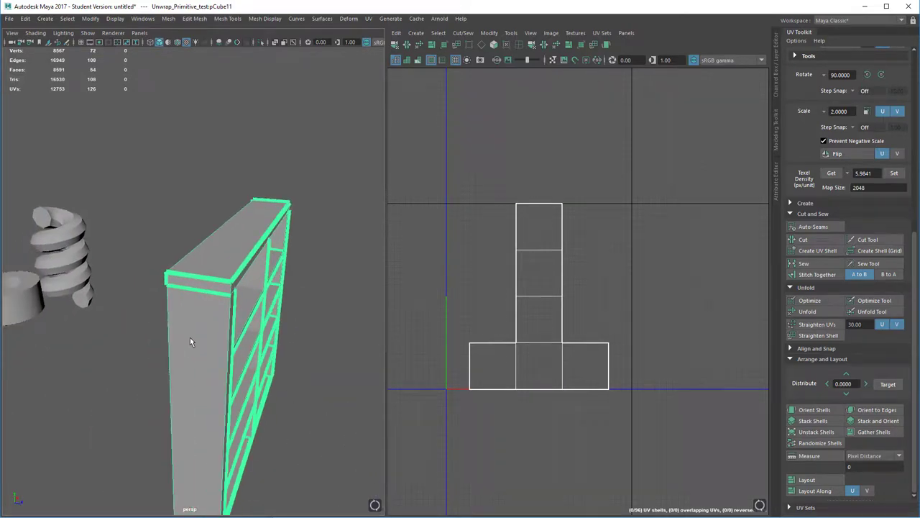
Turn off the thick border-edge display on the bookshelf using the polygon display options
{"action": "right_click_drag", "start_coordinate": [190, 337], "coordinate": [214, 321], "text": "alt"}
{"action": "left_click_drag", "start_coordinate": [195, 311], "coordinate": [252, 298], "text": "alt"}
{"action": "right_click_drag", "start_coordinate": [252, 298], "coordinate": [229, 311], "text": "alt"}
{"action": "left_click_drag", "start_coordinate": [229, 312], "coordinate": [252, 376], "text": "alt"}
{"action": "right_click_drag", "start_coordinate": [206, 201], "coordinate": [154, 304]}
{"action": "left_click", "coordinate": [191, 232]}
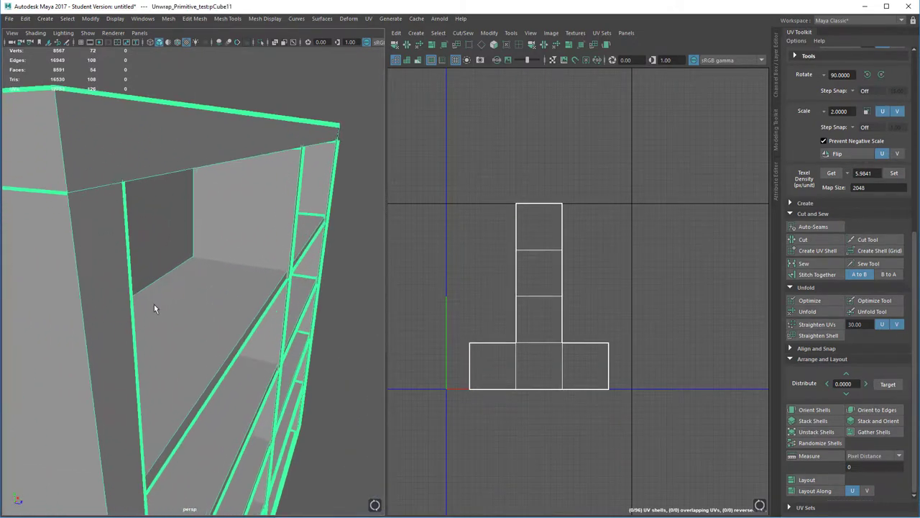
{"action": "middle_click_drag", "start_coordinate": [144, 231], "coordinate": [154, 293], "text": "alt"}
{"action": "right_click_drag", "start_coordinate": [154, 291], "coordinate": [148, 300], "text": "alt"}
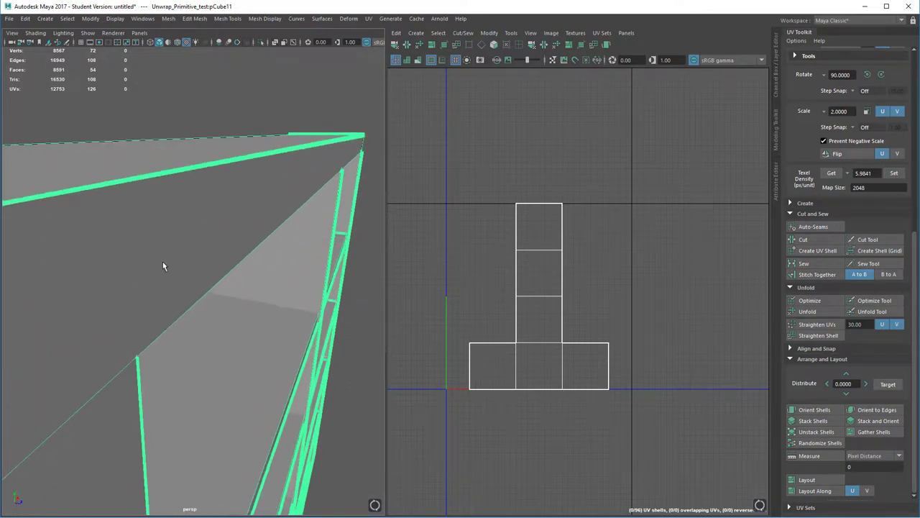
{"action": "right_click", "coordinate": [163, 263]}
{"action": "right_click", "coordinate": [164, 264], "text": "shift"}
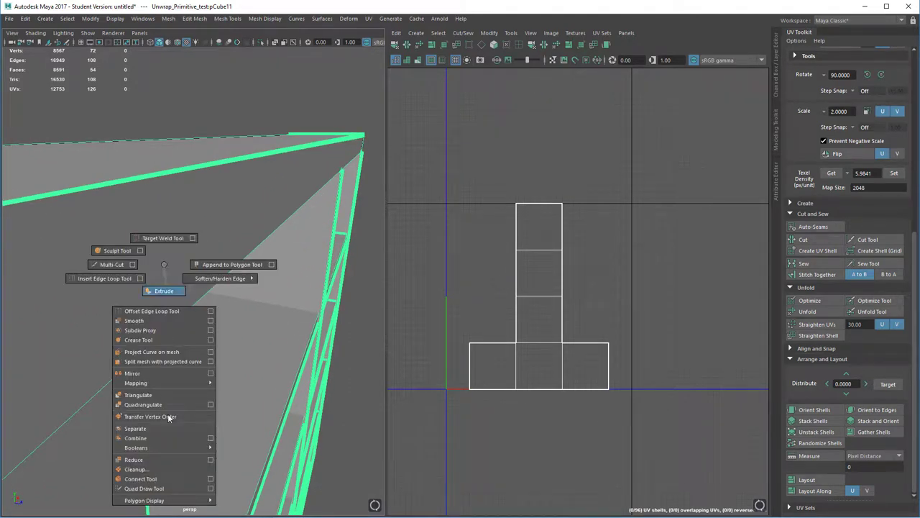
{"action": "mouse_move", "coordinate": [176, 503]}
{"action": "left_click", "coordinate": [266, 511]}
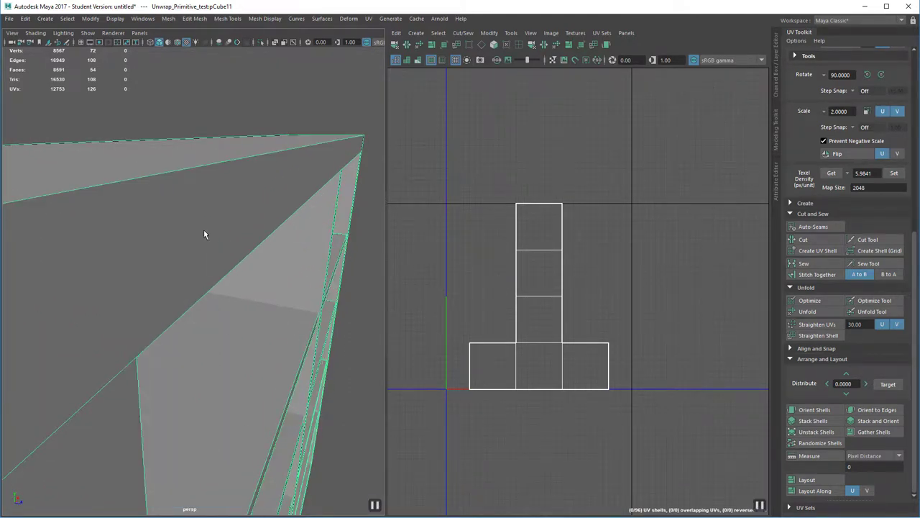
Examine the bookshelf's frame, shelves and open compartments from several angles
{"action": "right_click_drag", "start_coordinate": [202, 228], "coordinate": [201, 183], "text": "alt"}
{"action": "left_click_drag", "start_coordinate": [202, 183], "coordinate": [181, 194], "text": "alt"}
{"action": "right_click_drag", "start_coordinate": [208, 256], "coordinate": [141, 228], "text": "alt"}
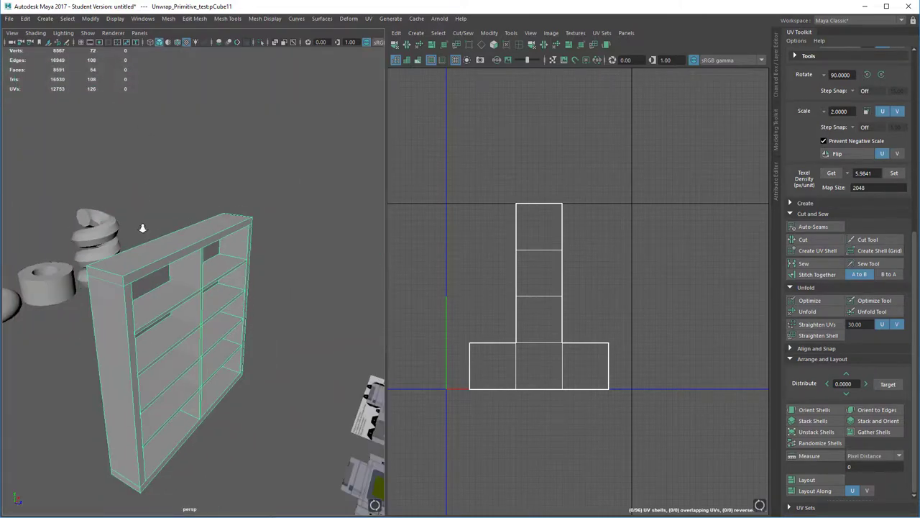
{"action": "left_click_drag", "start_coordinate": [142, 228], "coordinate": [226, 233], "text": "alt"}
{"action": "scroll", "coordinate": [301, 270], "scroll_direction": "up", "scroll_amount": 5}
{"action": "scroll", "coordinate": [172, 323], "scroll_direction": "down", "scroll_amount": 5}
{"action": "middle_click_drag", "start_coordinate": [225, 233], "coordinate": [266, 285], "text": "alt"}
{"action": "scroll", "coordinate": [266, 285], "scroll_direction": "down", "scroll_amount": 2}
{"action": "left_click_drag", "start_coordinate": [266, 286], "coordinate": [268, 298], "text": "alt"}
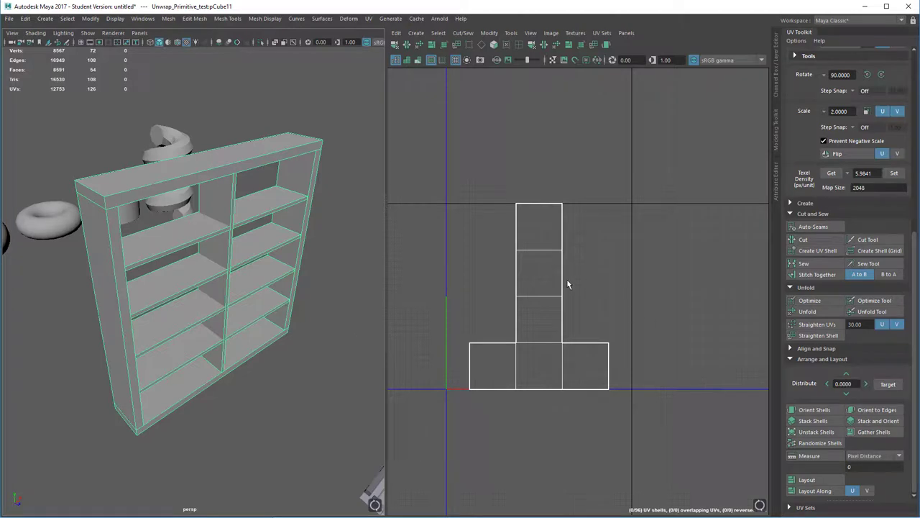
Switch to UV shell selection and select the UV shell of one bookshelf board in the cross-shaped layout
{"action": "right_click_drag", "start_coordinate": [542, 262], "coordinate": [540, 278]}
{"action": "right_click", "coordinate": [542, 279]}
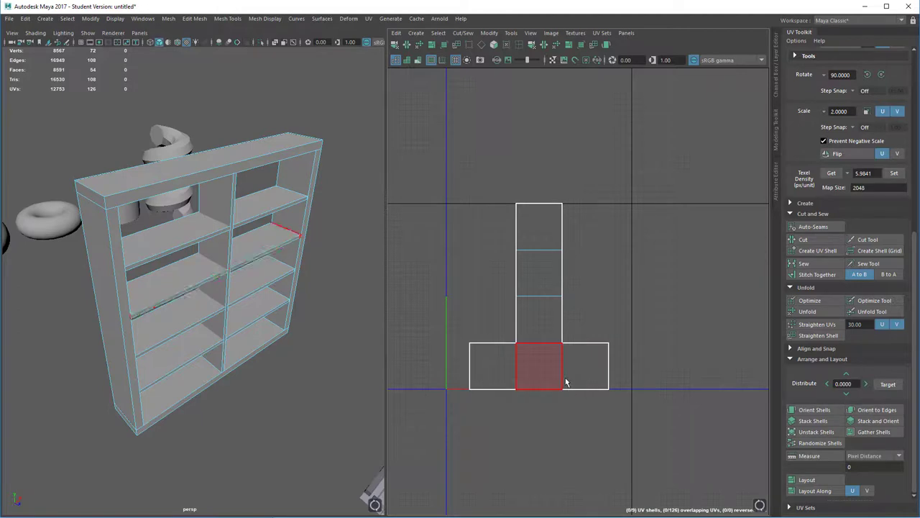
{"action": "right_click", "coordinate": [532, 282]}
{"action": "right_click_drag", "start_coordinate": [531, 282], "coordinate": [495, 263]}
{"action": "left_click", "coordinate": [524, 288]}
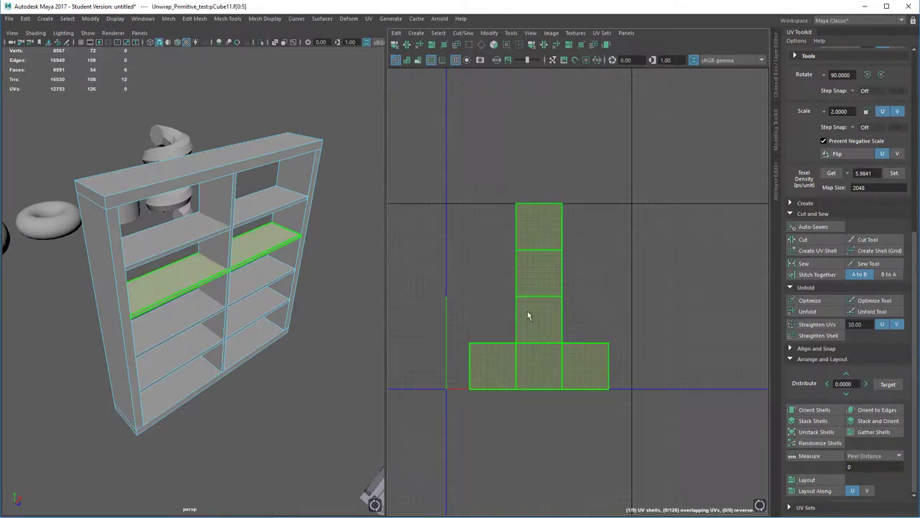
Move the overlapping UV shells of a middle shelf, the upper shelf and the top board apart in the UV layout
{"action": "key", "text": "w"}
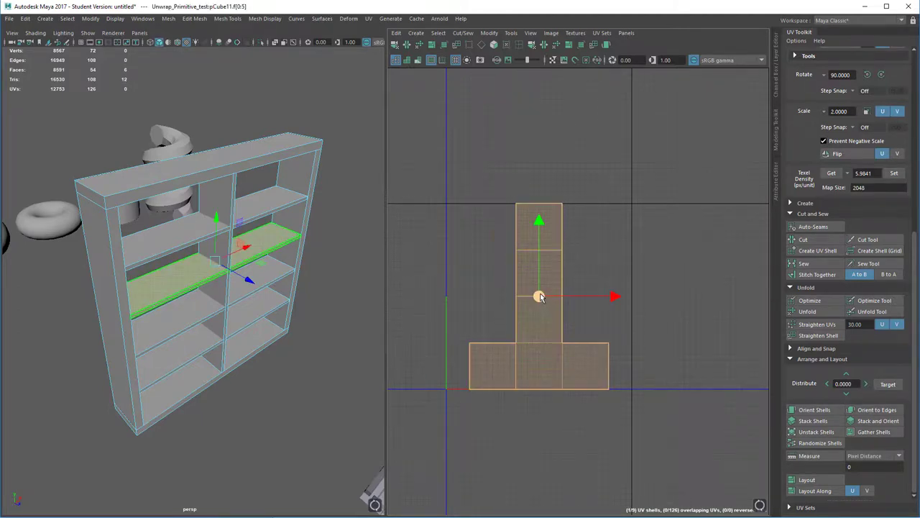
{"action": "left_click_drag", "start_coordinate": [539, 295], "coordinate": [689, 264]}
{"action": "left_click", "coordinate": [532, 314]}
{"action": "left_click_drag", "start_coordinate": [538, 296], "coordinate": [455, 215]}
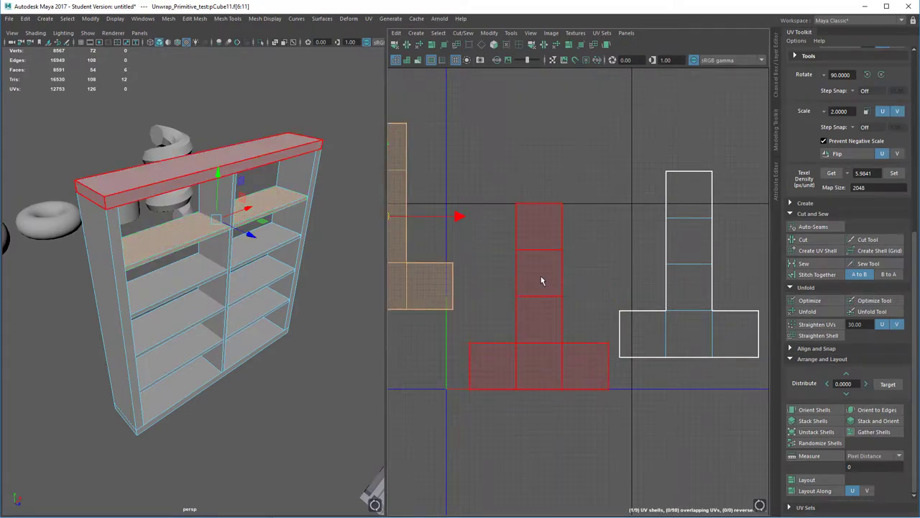
{"action": "left_click", "coordinate": [540, 287]}
{"action": "left_click_drag", "start_coordinate": [537, 311], "coordinate": [567, 160]}
{"action": "scroll", "coordinate": [592, 335], "scroll_direction": "down", "scroll_amount": 5}
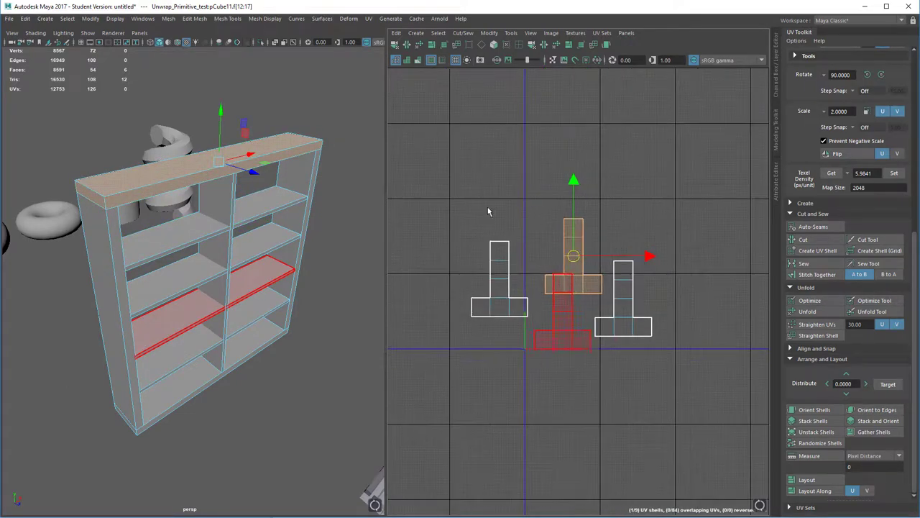
Select all of the bookshelf's UV shells and run an automatic layout to separate them
{"action": "left_click", "coordinate": [519, 274]}
{"action": "left_click_drag", "start_coordinate": [434, 181], "coordinate": [692, 416]}
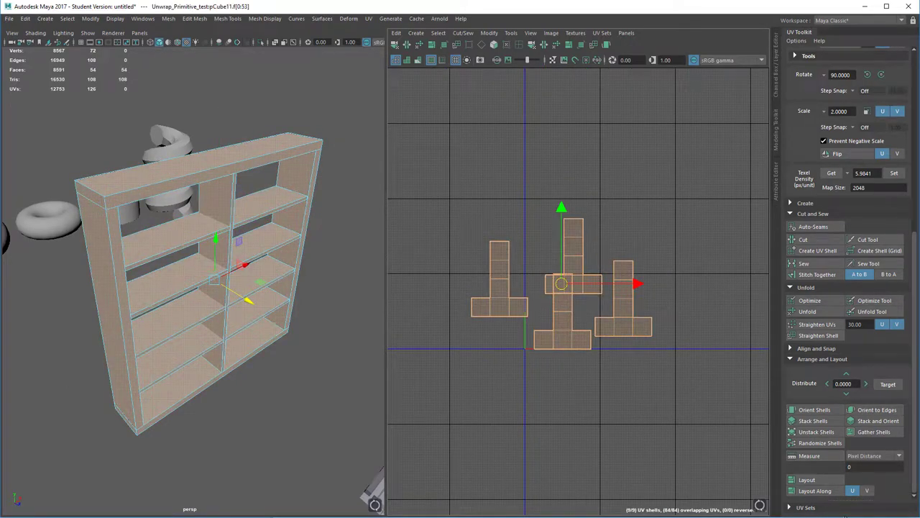
{"action": "left_click", "coordinate": [807, 479]}
{"action": "scroll", "coordinate": [552, 369], "scroll_direction": "up", "scroll_amount": 1}
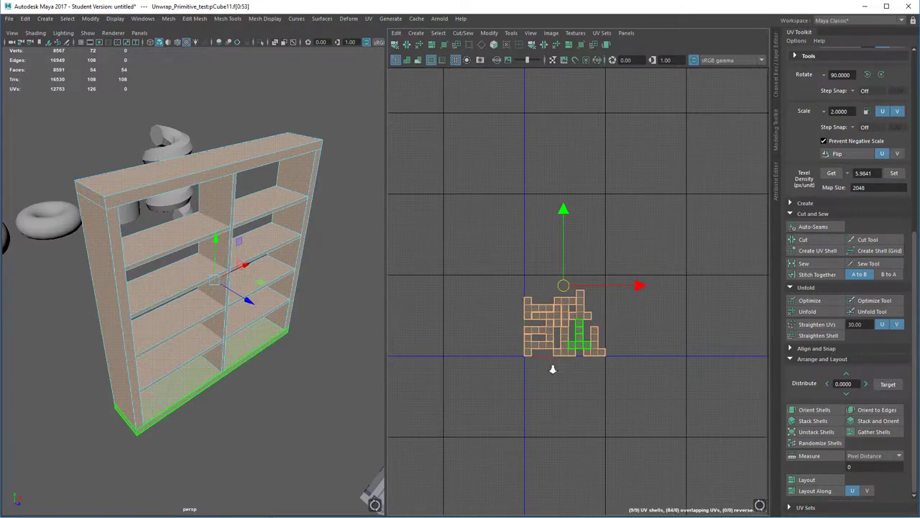
{"action": "scroll", "coordinate": [536, 261], "scroll_direction": "up", "scroll_amount": 5}
{"action": "middle_click_drag", "start_coordinate": [525, 246], "coordinate": [495, 150], "text": "alt"}
Select individual shells in the layout, including the right side panel and centre divider, to compare them with the bookshelf's boards
{"action": "left_click", "coordinate": [494, 149]}
{"action": "left_click", "coordinate": [519, 270]}
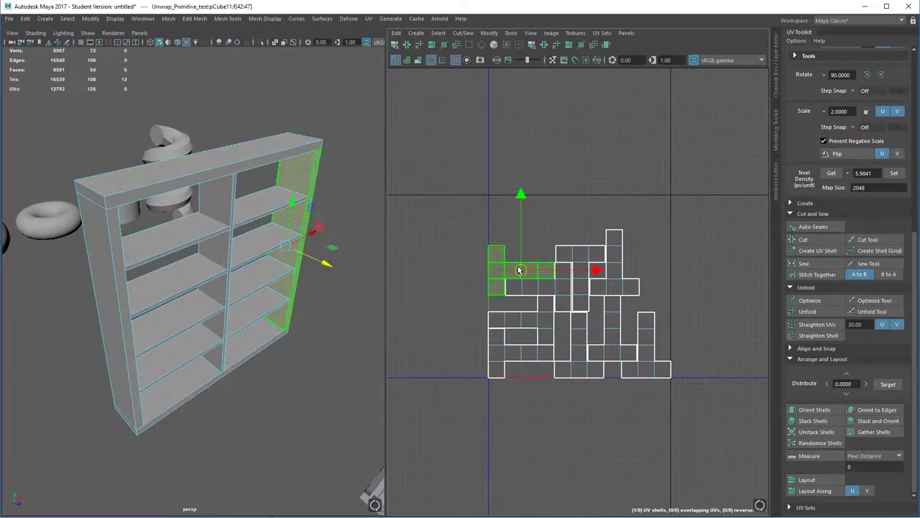
{"action": "left_click", "coordinate": [581, 276]}
{"action": "left_click", "coordinate": [612, 257]}
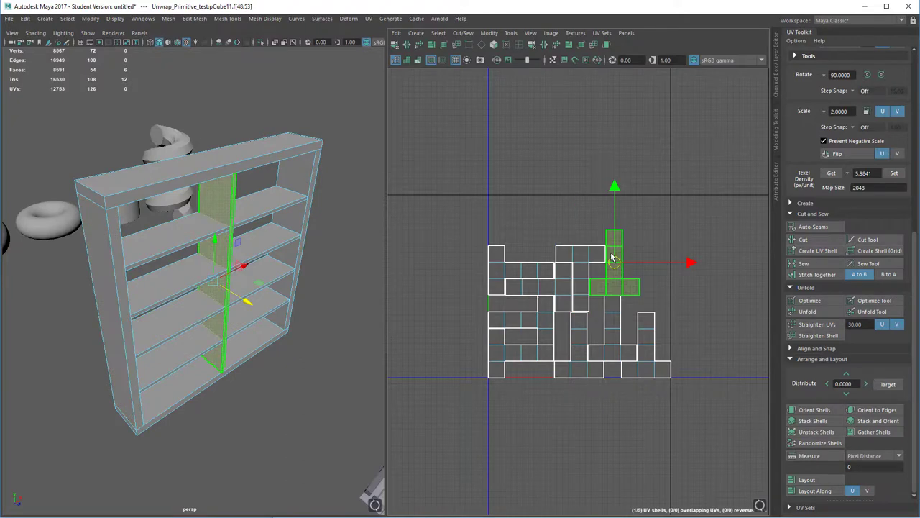
{"action": "right_click_drag", "start_coordinate": [180, 320], "coordinate": [310, 312], "text": "alt"}
{"action": "right_click_drag", "start_coordinate": [549, 249], "coordinate": [544, 207], "text": "alt"}
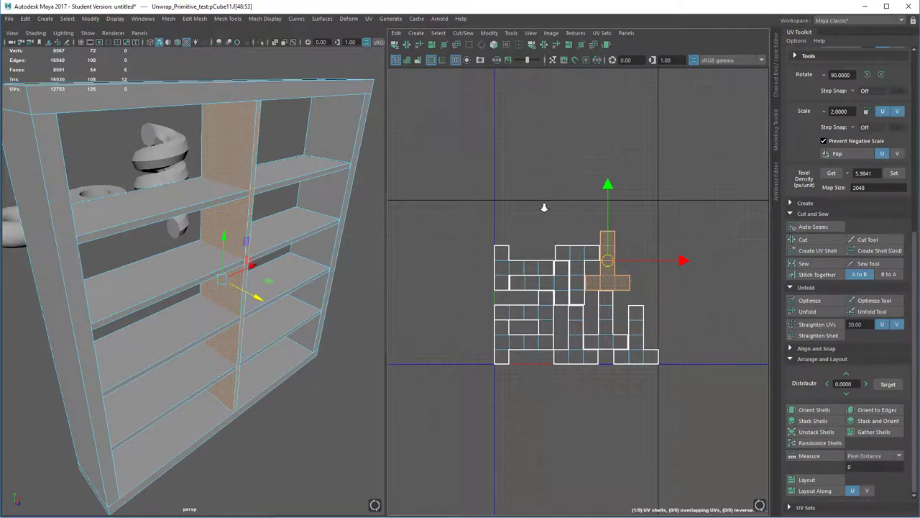
{"action": "left_click", "coordinate": [577, 195]}
{"action": "mouse_move", "coordinate": [530, 216]}
{"action": "right_mouse_down"}
{"action": "mouse_move", "coordinate": [526, 208]}
{"action": "mouse_move", "coordinate": [536, 214]}
{"action": "right_mouse_up"}
{"action": "right_click_drag", "start_coordinate": [205, 324], "coordinate": [209, 229], "text": "alt"}
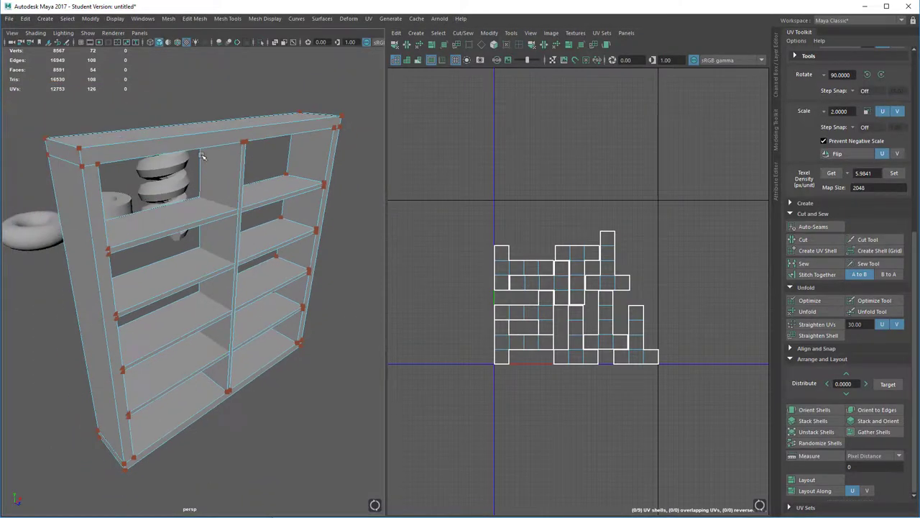
Return the bookshelf to object mode, delete all construction history and freeze its transformations
{"action": "right_click_drag", "start_coordinate": [195, 137], "coordinate": [243, 124]}
{"action": "left_click_drag", "start_coordinate": [280, 279], "coordinate": [288, 279], "text": "alt"}
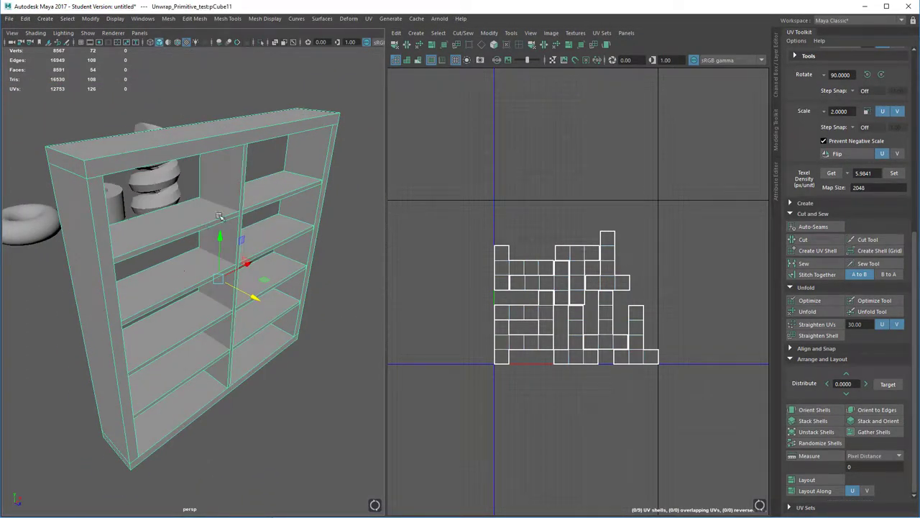
{"action": "left_click_drag", "start_coordinate": [259, 179], "coordinate": [255, 232], "text": "alt"}
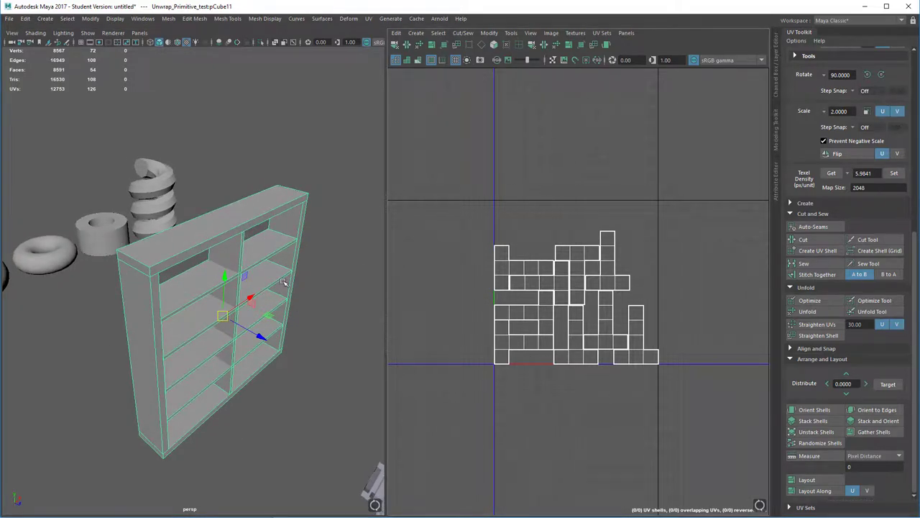
{"action": "key", "text": "space"}
{"action": "left_click", "coordinate": [192, 245]}
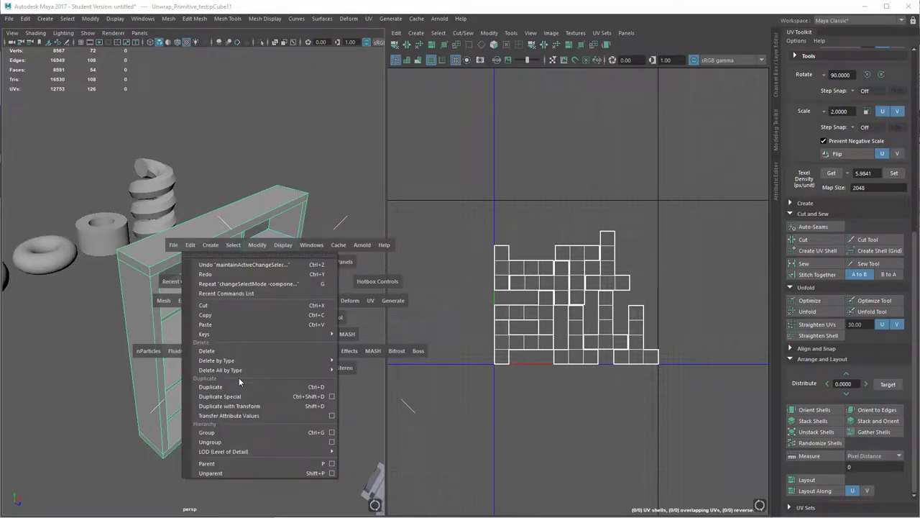
{"action": "mouse_move", "coordinate": [253, 369]}
{"action": "left_click", "coordinate": [408, 377]}
{"action": "key", "text": "space"}
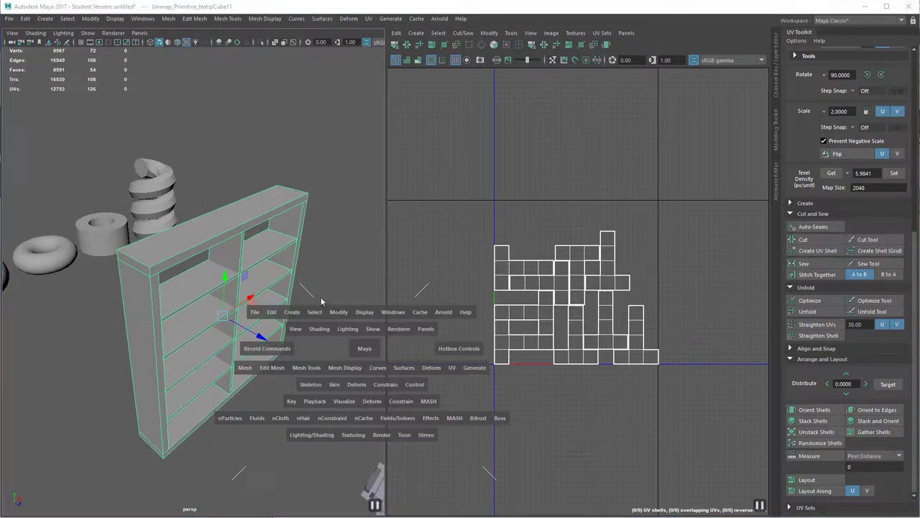
{"action": "left_click", "coordinate": [343, 314]}
{"action": "left_click", "coordinate": [372, 359]}
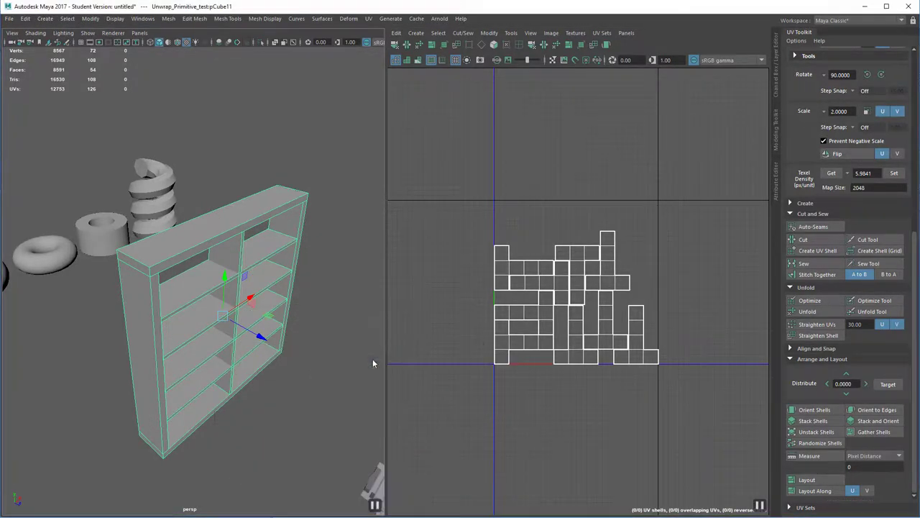
Select all the bookshelf's UV shells, unfold them and apply a texel density of 5.9841 at map size 2048
{"action": "right_click_drag", "start_coordinate": [526, 217], "coordinate": [486, 203]}
{"action": "left_click", "coordinate": [575, 327]}
{"action": "left_click", "coordinate": [599, 318]}
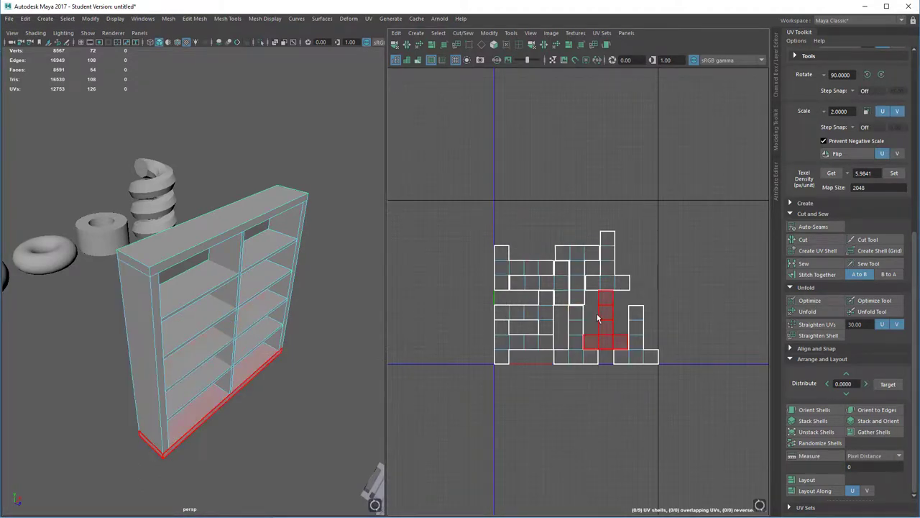
{"action": "left_click", "coordinate": [568, 276]}
{"action": "left_click_drag", "start_coordinate": [443, 177], "coordinate": [715, 410]}
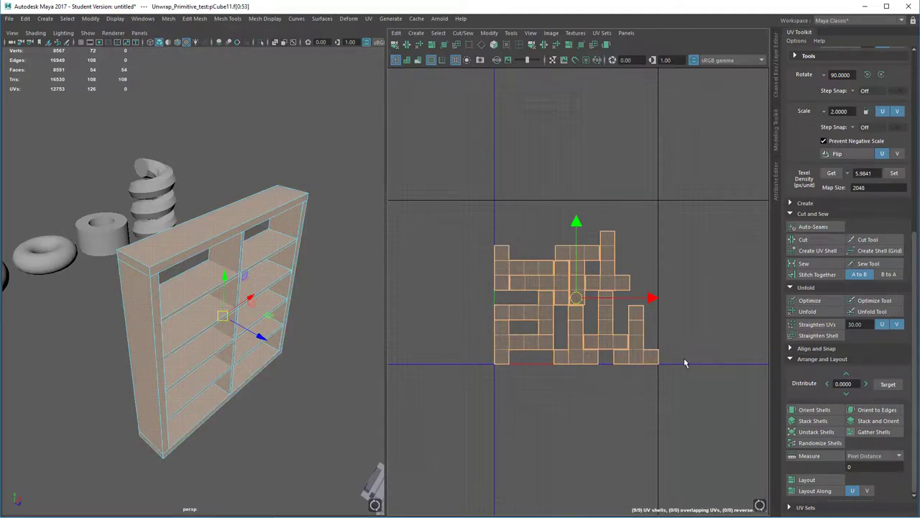
{"action": "left_click", "coordinate": [811, 311]}
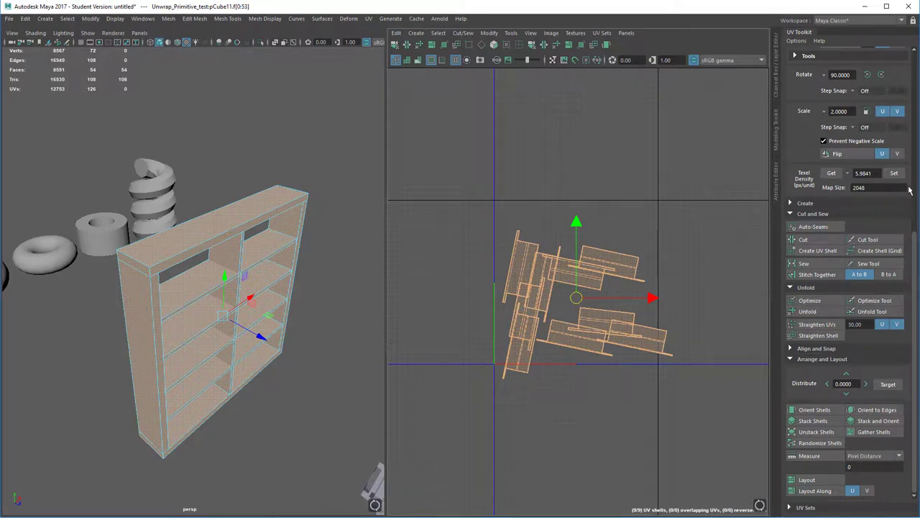
{"action": "left_click", "coordinate": [895, 173]}
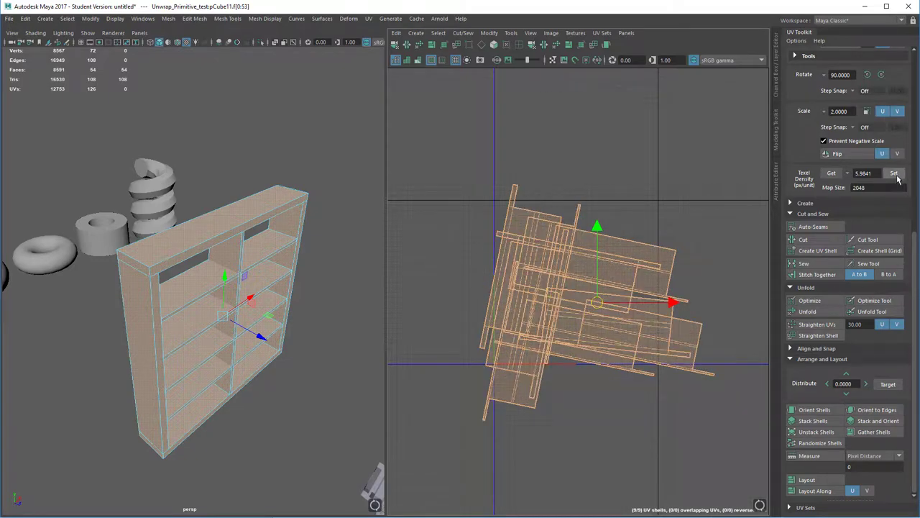
Orient the unfolded shells, lay them out inside the UV square and check the spacing between them
{"action": "left_click", "coordinate": [813, 410]}
{"action": "left_click", "coordinate": [807, 480]}
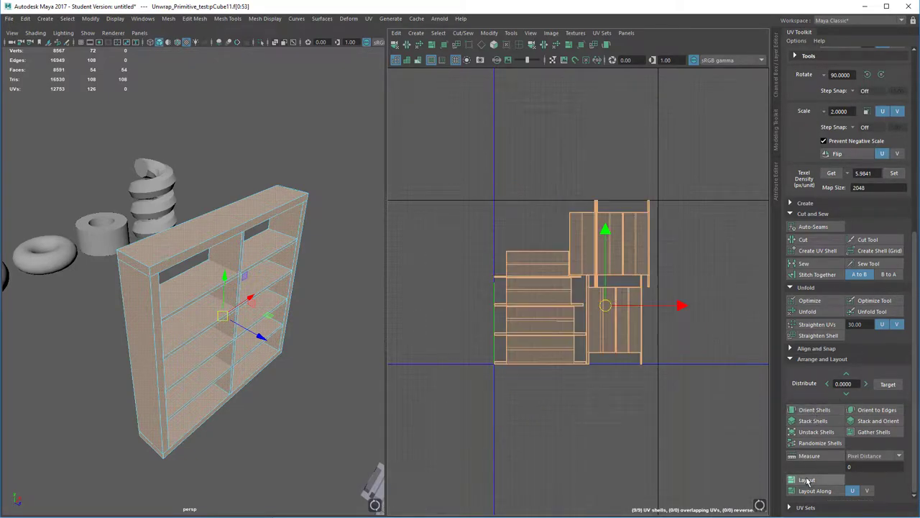
{"action": "left_click", "coordinate": [604, 407]}
{"action": "right_click_drag", "start_coordinate": [575, 246], "coordinate": [599, 496], "text": "alt"}
{"action": "middle_click_drag", "start_coordinate": [622, 334], "coordinate": [603, 271], "text": "alt"}
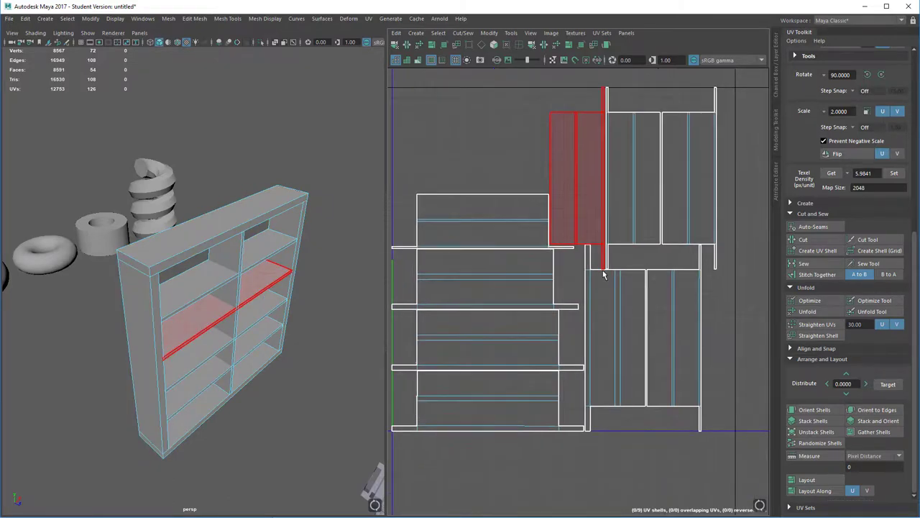
{"action": "left_click", "coordinate": [604, 274]}
{"action": "left_click", "coordinate": [729, 297]}
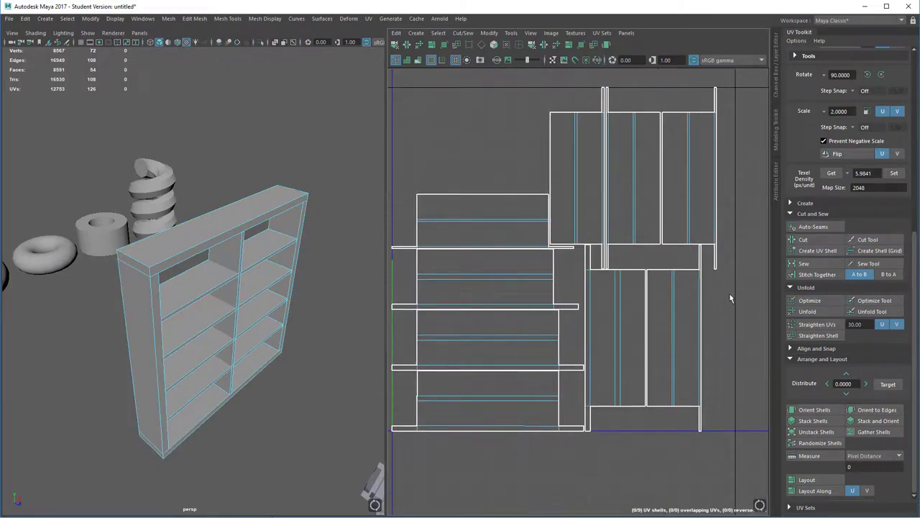
Switch back to object mode and reselect the bookshelf mesh
{"action": "right_click_drag", "start_coordinate": [228, 212], "coordinate": [275, 192]}
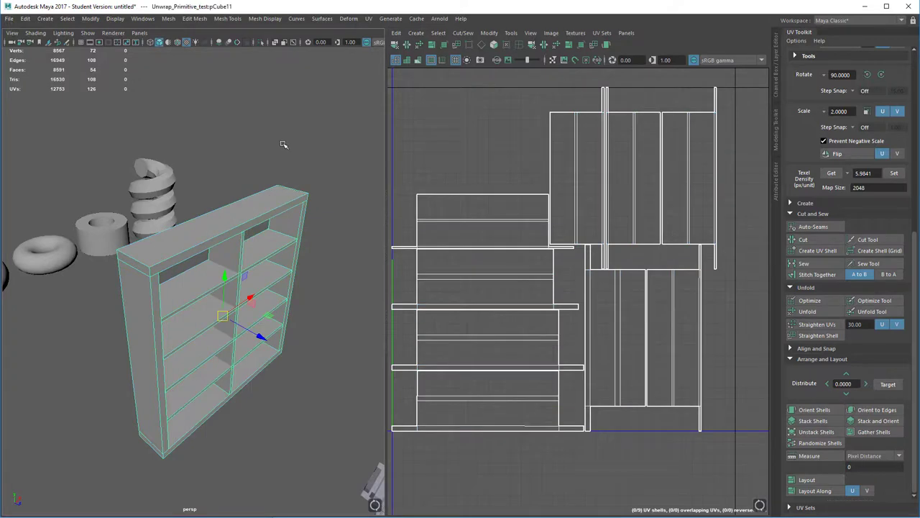
{"action": "left_click", "coordinate": [283, 143]}
{"action": "left_click", "coordinate": [238, 208]}
{"action": "left_click_drag", "start_coordinate": [239, 208], "coordinate": [249, 220], "text": "alt"}
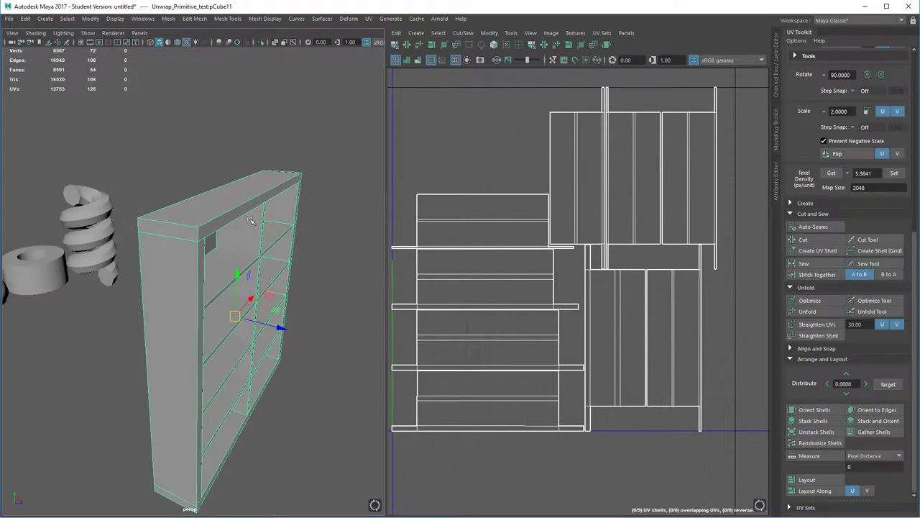
Select all edges of the bookshelf in edge mode and bevel them
{"action": "right_click_drag", "start_coordinate": [245, 196], "coordinate": [245, 171]}
{"action": "left_click_drag", "start_coordinate": [248, 179], "coordinate": [245, 168], "text": "alt"}
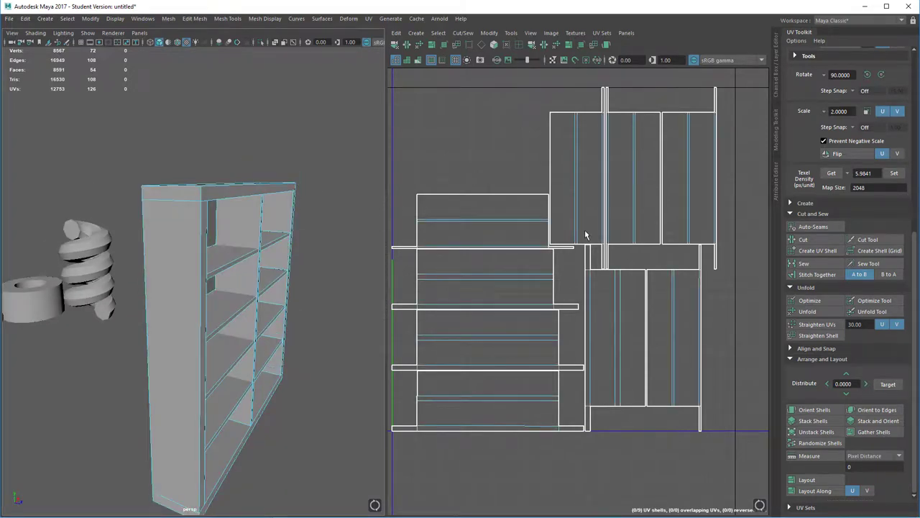
{"action": "scroll", "coordinate": [263, 320], "scroll_direction": "down", "scroll_amount": 3}
{"action": "left_click_drag", "start_coordinate": [256, 321], "coordinate": [240, 328], "text": "alt"}
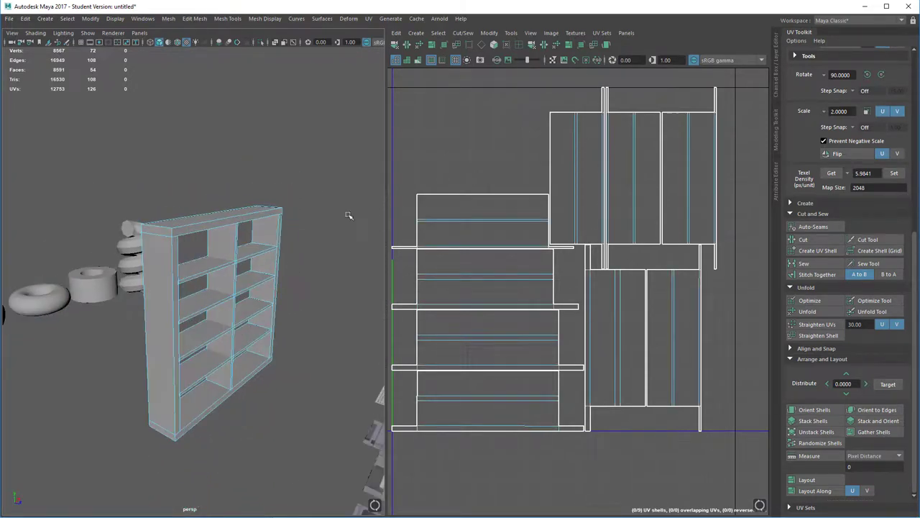
{"action": "left_click_drag", "start_coordinate": [326, 163], "coordinate": [106, 509]}
{"action": "scroll", "coordinate": [185, 271], "scroll_direction": "up", "scroll_amount": 5}
{"action": "middle_click_drag", "start_coordinate": [185, 271], "coordinate": [211, 305], "text": "alt"}
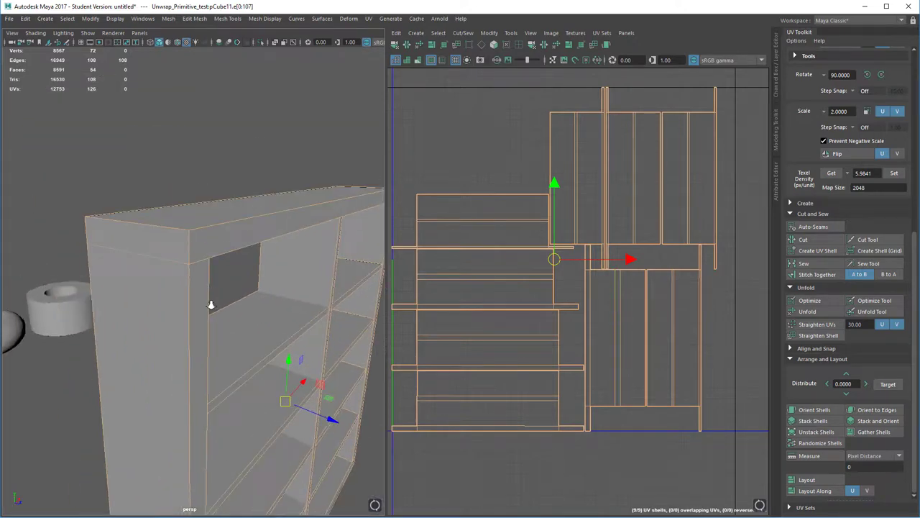
{"action": "left_click_drag", "start_coordinate": [211, 305], "coordinate": [195, 277], "text": "alt"}
{"action": "right_click_drag", "start_coordinate": [195, 278], "coordinate": [295, 276], "text": "alt"}
{"action": "middle_click_drag", "start_coordinate": [295, 275], "coordinate": [287, 258], "text": "alt"}
{"action": "right_click_drag", "start_coordinate": [283, 259], "coordinate": [332, 259], "text": "shift"}
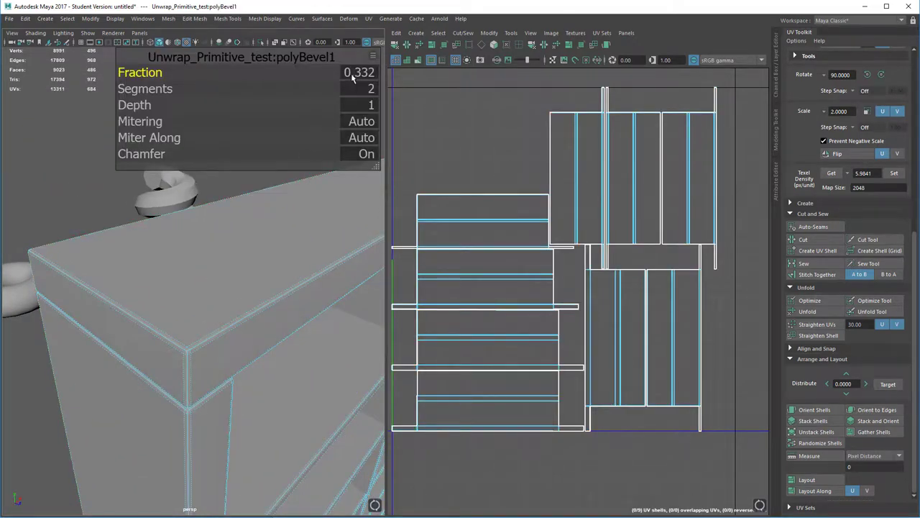
Set the bevel's fraction to 0.242 and its segments to 3, and return to object mode
{"action": "left_click_drag", "start_coordinate": [142, 75], "coordinate": [134, 74]}
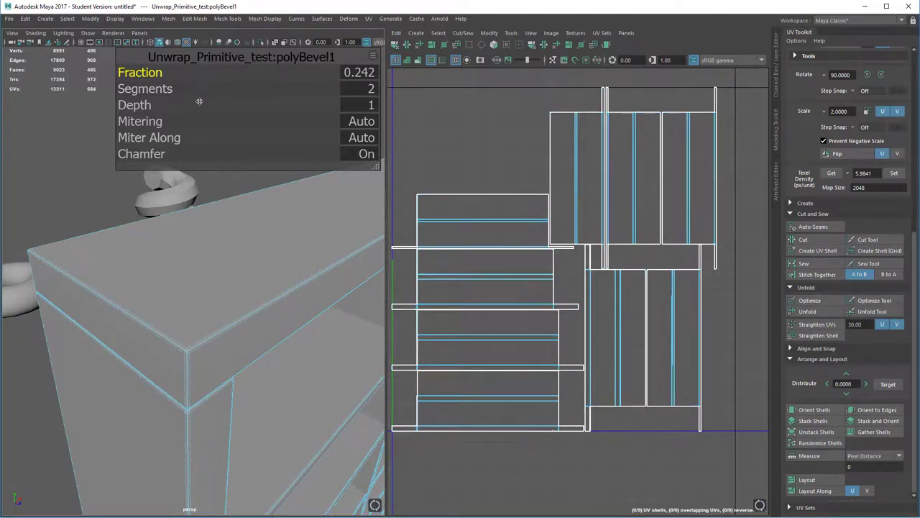
{"action": "middle_click_drag", "start_coordinate": [181, 89], "coordinate": [202, 86]}
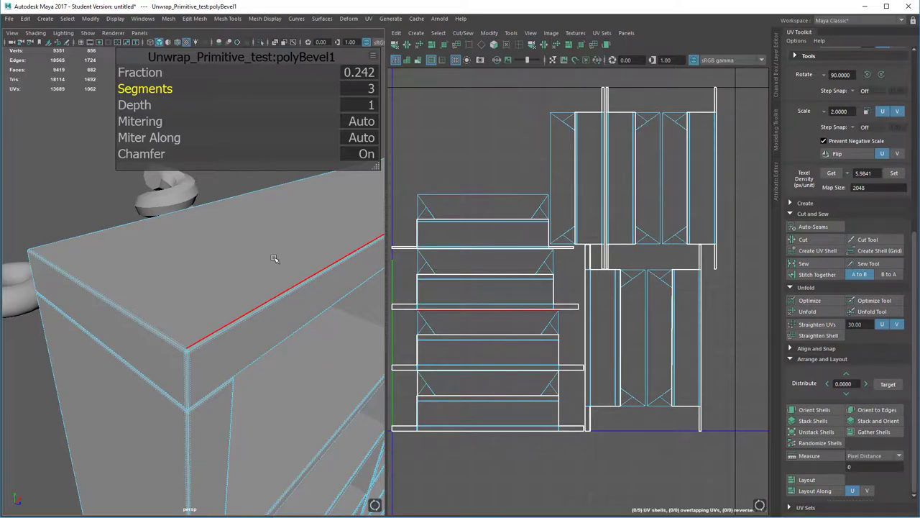
{"action": "right_click_drag", "start_coordinate": [191, 249], "coordinate": [225, 230]}
{"action": "scroll", "coordinate": [224, 273], "scroll_direction": "up", "scroll_amount": 8}
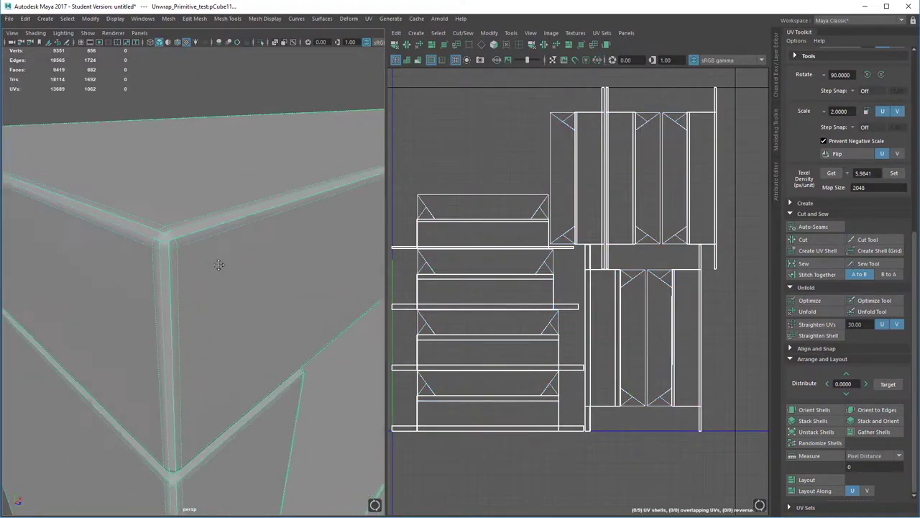
{"action": "middle_click_drag", "start_coordinate": [219, 264], "coordinate": [222, 256], "text": "alt"}
{"action": "scroll", "coordinate": [223, 256], "scroll_direction": "down", "scroll_amount": 5}
{"action": "scroll", "coordinate": [222, 257], "scroll_direction": "up", "scroll_amount": 1}
Soften the bookshelf's edges and check the shading at the beveled top corner with the mesh deselected and reselected
{"action": "right_click", "coordinate": [205, 254], "text": "shift"}
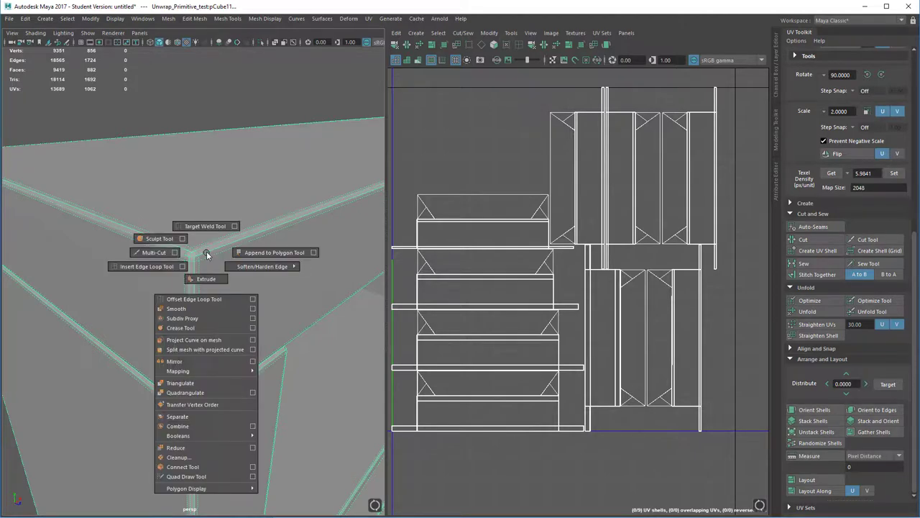
{"action": "right_click_drag", "start_coordinate": [205, 252], "coordinate": [240, 296], "text": "shift"}
{"action": "left_click", "coordinate": [204, 104]}
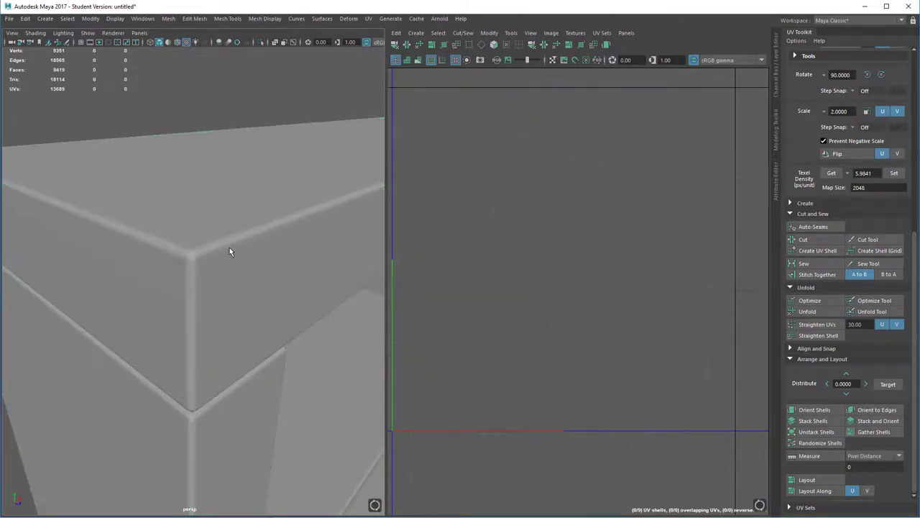
{"action": "scroll", "coordinate": [229, 252], "scroll_direction": "up", "scroll_amount": 5}
{"action": "scroll", "coordinate": [226, 260], "scroll_direction": "down", "scroll_amount": 2}
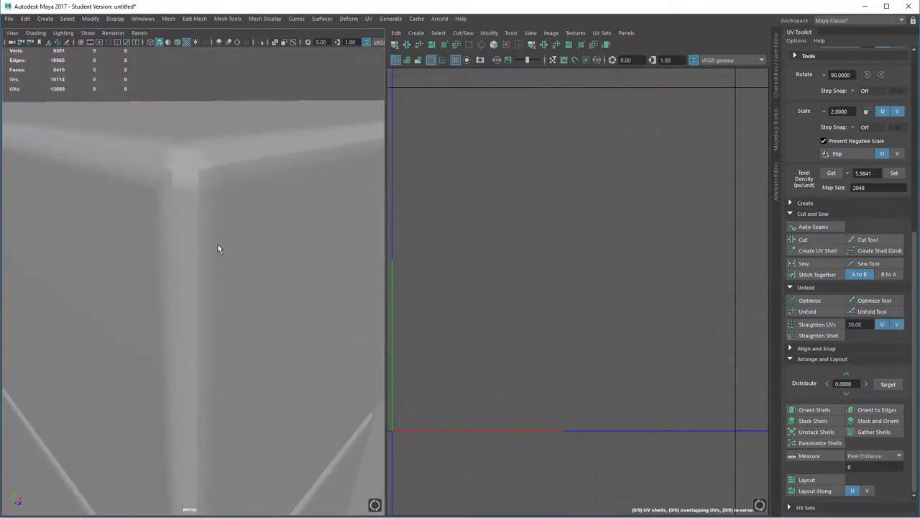
{"action": "left_click", "coordinate": [219, 249]}
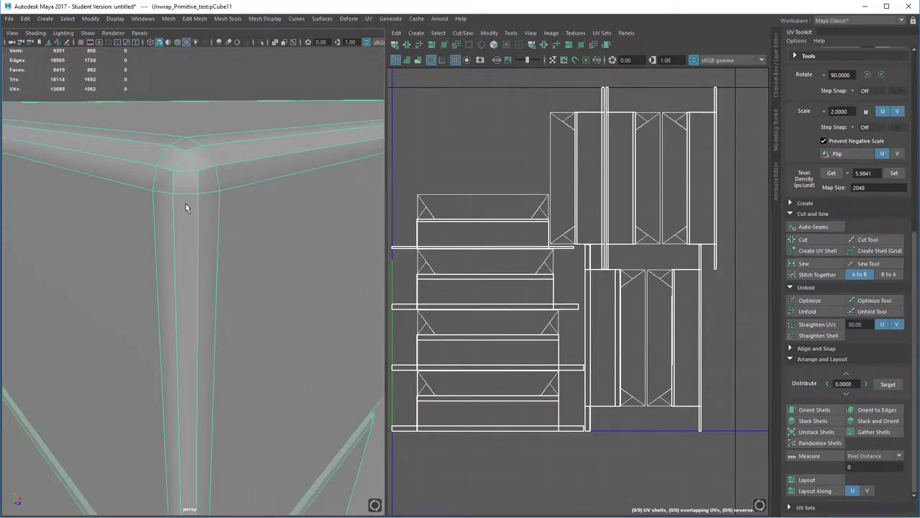
{"action": "left_click_drag", "start_coordinate": [202, 257], "coordinate": [198, 241], "text": "alt"}
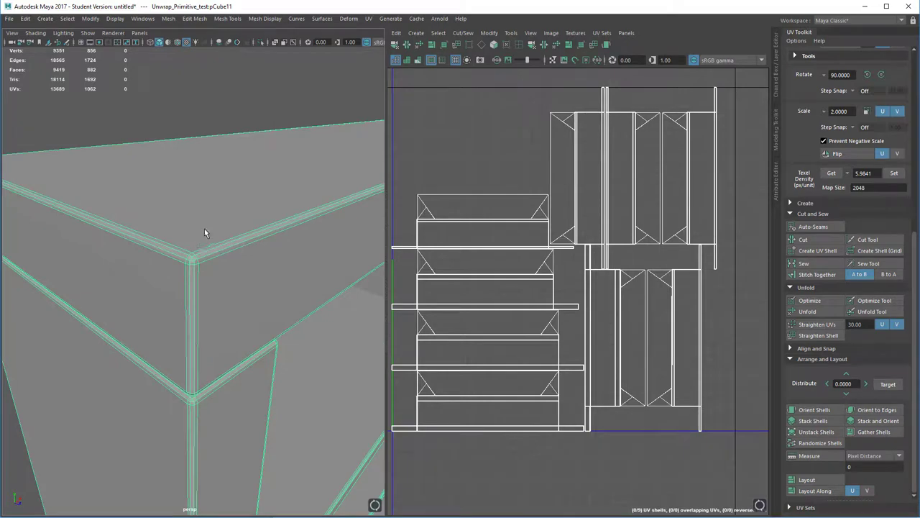
Harden two long edges along the bookshelf's top bevel, return to object mode and deselect the mesh
{"action": "key", "text": "alt"}
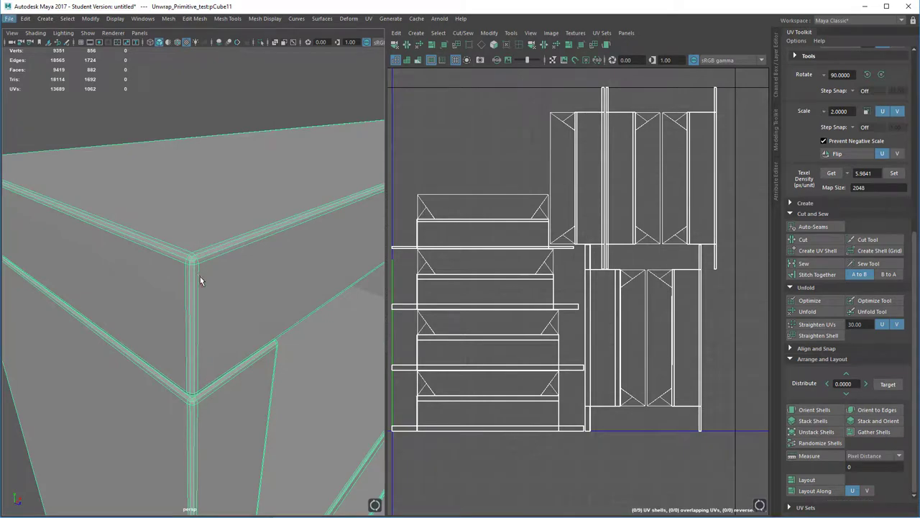
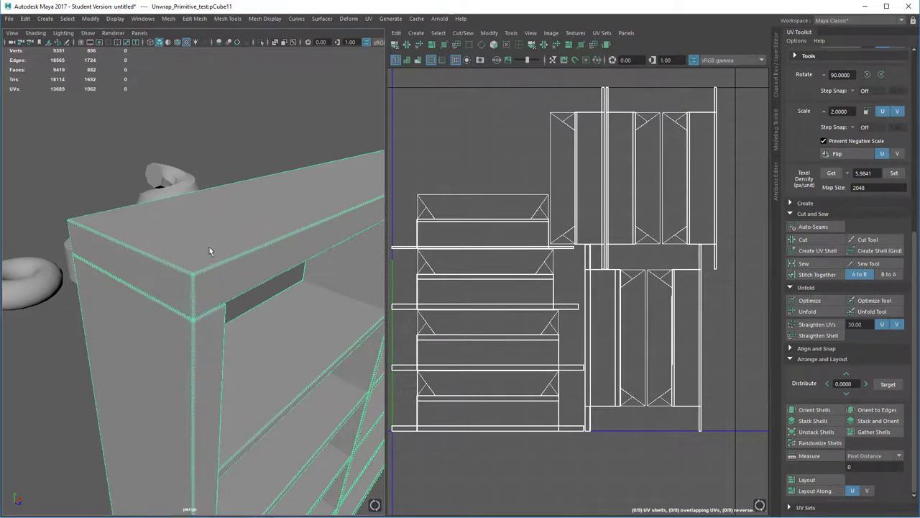
{"action": "right_click_drag", "start_coordinate": [209, 246], "coordinate": [175, 198], "text": "alt"}
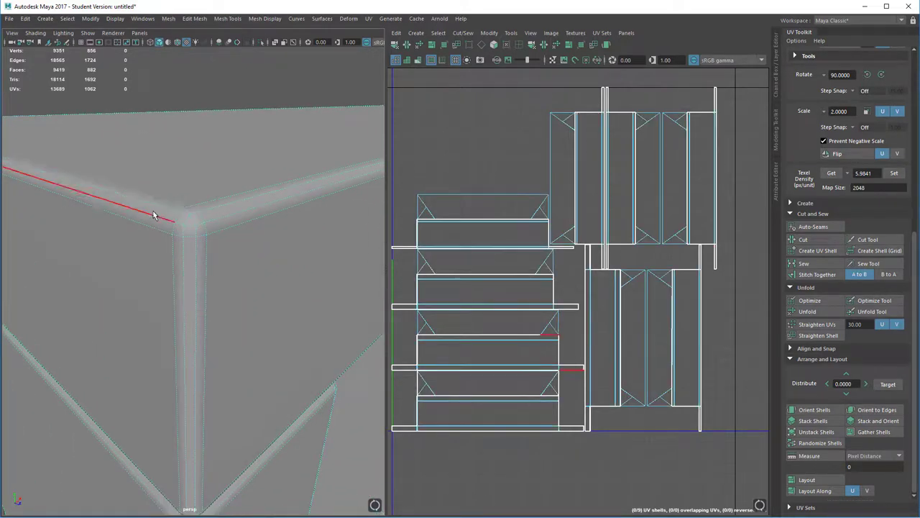
{"action": "left_click", "coordinate": [156, 218]}
{"action": "left_click_drag", "start_coordinate": [168, 243], "coordinate": [209, 314], "text": "alt"}
{"action": "left_click", "coordinate": [212, 308], "text": "shift"}
{"action": "scroll", "coordinate": [226, 293], "scroll_direction": "down", "scroll_amount": 3}
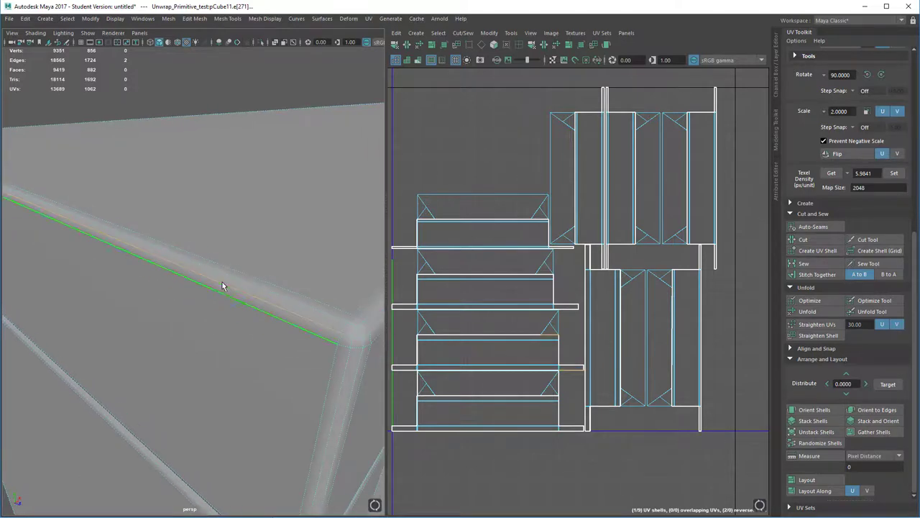
{"action": "right_click", "coordinate": [222, 281], "text": "shift"}
{"action": "right_click_drag", "start_coordinate": [227, 287], "coordinate": [303, 315], "text": "shift"}
{"action": "left_click", "coordinate": [236, 214]}
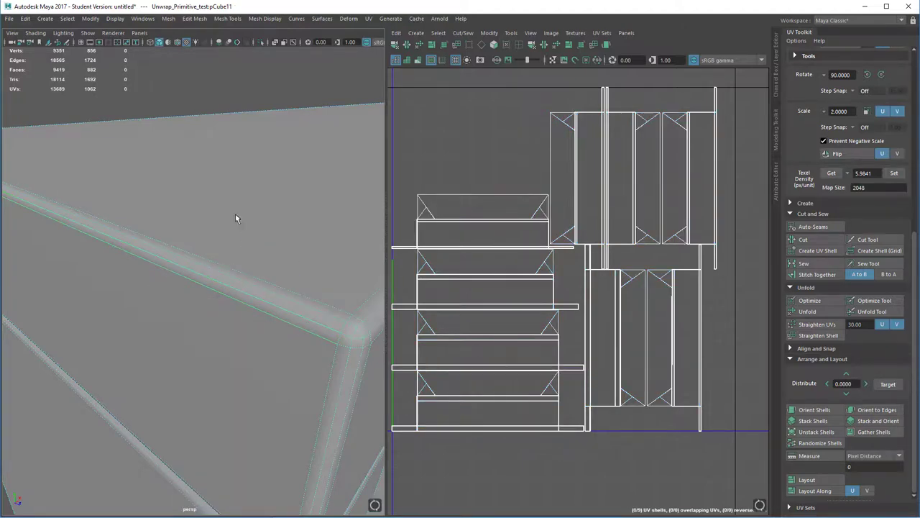
{"action": "left_click", "coordinate": [155, 88]}
Select all of the bookshelf's edges, soften them again and return to object mode with the mesh selected
{"action": "middle_click_drag", "start_coordinate": [236, 289], "coordinate": [210, 279], "text": "alt"}
{"action": "left_click", "coordinate": [183, 429]}
{"action": "left_click_drag", "start_coordinate": [184, 429], "coordinate": [185, 375], "text": "alt"}
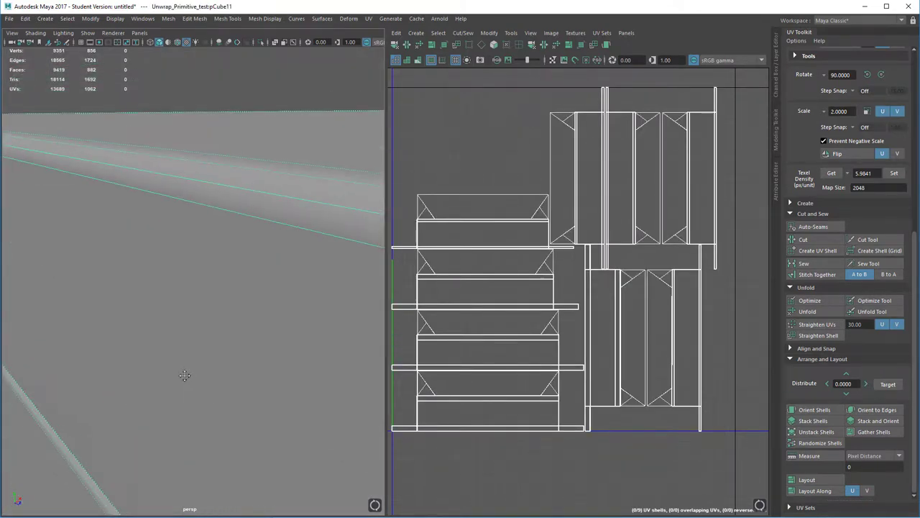
{"action": "right_click_drag", "start_coordinate": [213, 201], "coordinate": [216, 174]}
{"action": "left_click", "coordinate": [209, 211]}
{"action": "right_click", "coordinate": [216, 201]}
{"action": "left_click", "coordinate": [263, 185]}
{"action": "right_click_drag", "start_coordinate": [238, 220], "coordinate": [330, 187], "text": "shift"}
{"action": "scroll", "coordinate": [316, 248], "scroll_direction": "down", "scroll_amount": 5}
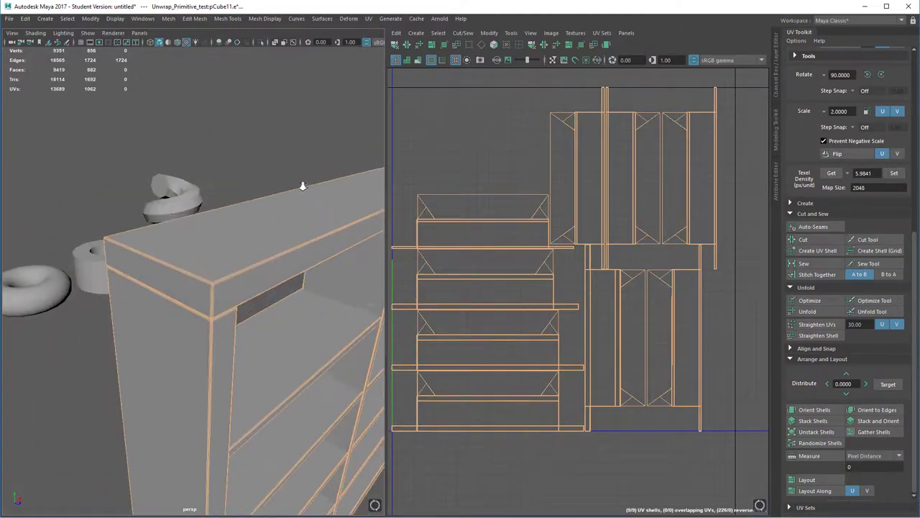
{"action": "left_click", "coordinate": [302, 184]}
{"action": "left_click", "coordinate": [250, 258]}
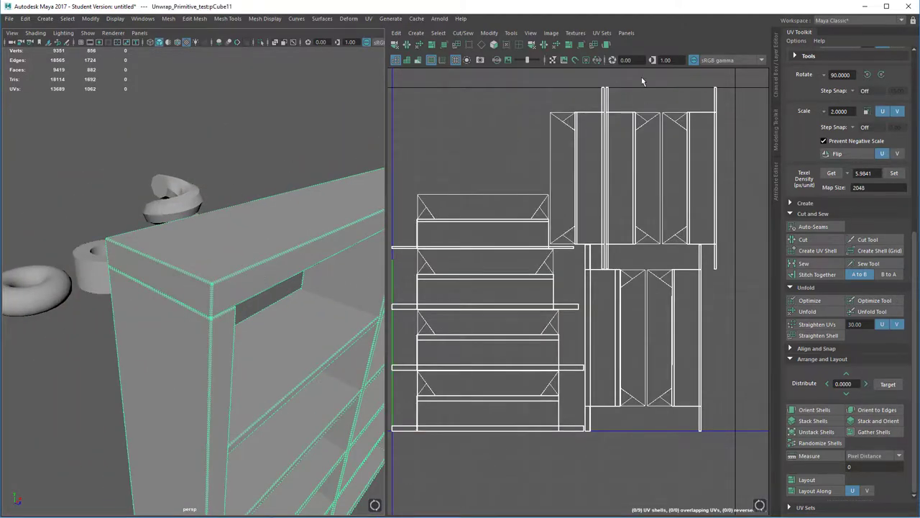
Examine the thin bevel strips and the shell corners of the bookshelf's layout in the UV editor
{"action": "right_click_drag", "start_coordinate": [641, 78], "coordinate": [597, 220], "text": "alt"}
{"action": "right_click_drag", "start_coordinate": [519, 101], "coordinate": [571, 455], "text": "alt"}
{"action": "right_click_drag", "start_coordinate": [555, 185], "coordinate": [632, 423], "text": "alt"}
{"action": "right_click_drag", "start_coordinate": [621, 207], "coordinate": [826, 359], "text": "alt"}
{"action": "right_click_drag", "start_coordinate": [411, 246], "coordinate": [599, 256], "text": "alt"}
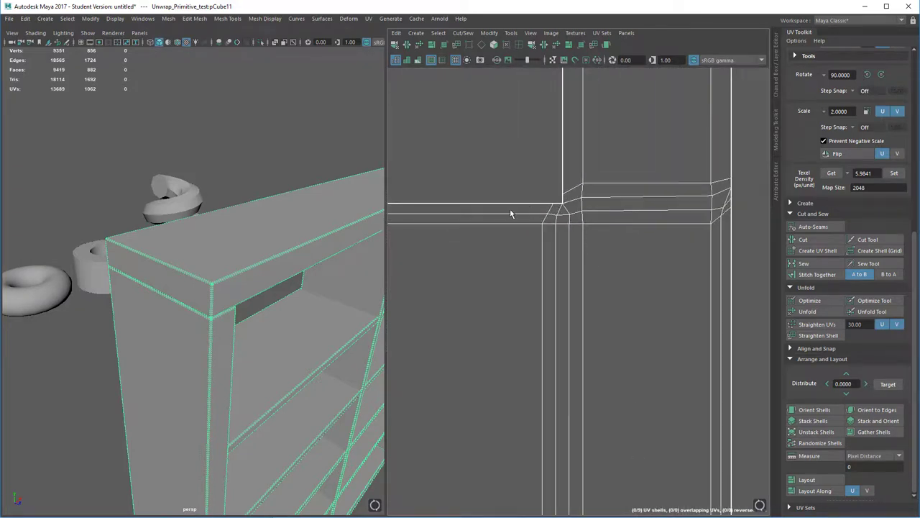
{"action": "scroll", "coordinate": [568, 238], "scroll_direction": "up", "scroll_amount": 2}
{"action": "right_click_drag", "start_coordinate": [686, 345], "coordinate": [575, 93], "text": "alt"}
{"action": "right_click_drag", "start_coordinate": [592, 429], "coordinate": [582, 201], "text": "alt"}
{"action": "right_click_drag", "start_coordinate": [620, 454], "coordinate": [623, 310], "text": "alt"}
{"action": "middle_click_drag", "start_coordinate": [623, 311], "coordinate": [613, 186], "text": "alt"}
{"action": "scroll", "coordinate": [498, 144], "scroll_direction": "up", "scroll_amount": 10}
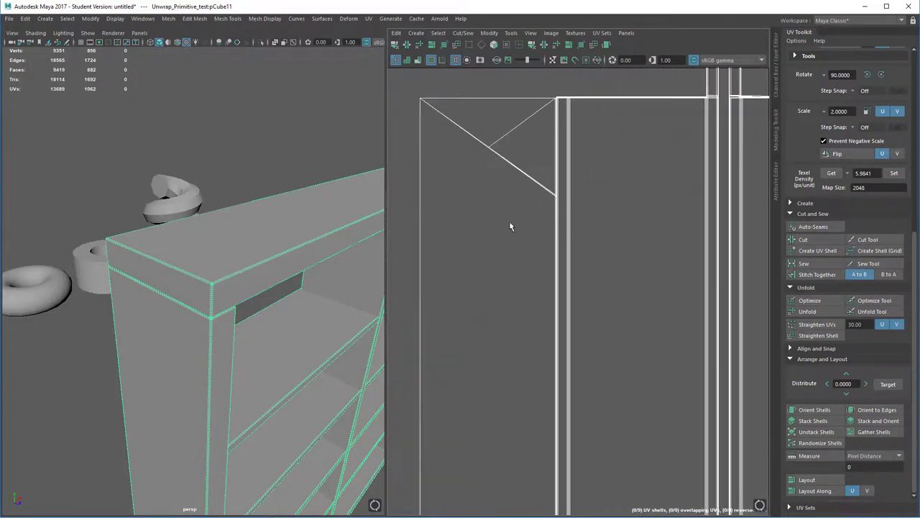
{"action": "scroll", "coordinate": [524, 187], "scroll_direction": "down", "scroll_amount": 8}
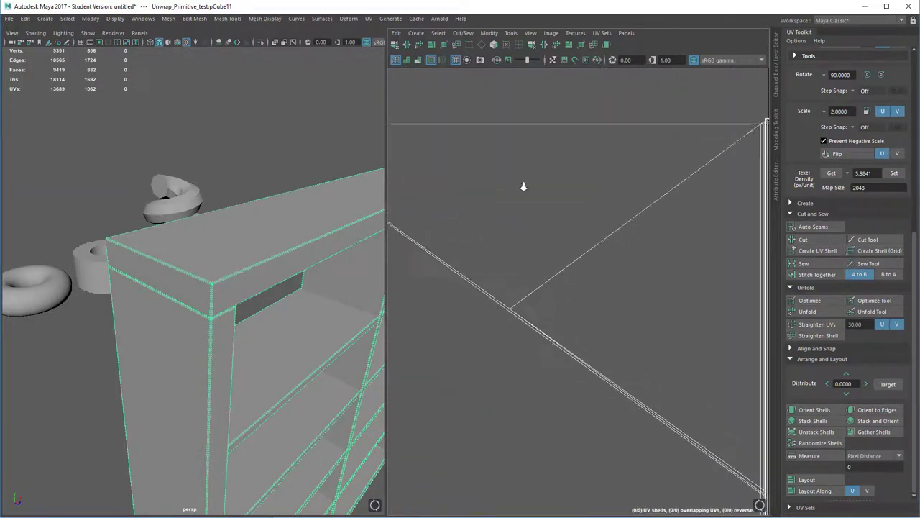
Select the whole bookshelf in object mode and delete it from the scene
{"action": "right_click_drag", "start_coordinate": [199, 366], "coordinate": [240, 336], "text": "alt"}
{"action": "left_click_drag", "start_coordinate": [240, 337], "coordinate": [237, 327], "text": "alt"}
{"action": "right_click_drag", "start_coordinate": [228, 256], "coordinate": [267, 261]}
{"action": "left_click", "coordinate": [267, 234]}
{"action": "double_click", "coordinate": [261, 241]}
{"action": "left_click_drag", "start_coordinate": [256, 278], "coordinate": [257, 259], "text": "alt"}
{"action": "right_click_drag", "start_coordinate": [263, 240], "coordinate": [312, 224]}
{"action": "left_click_drag", "start_coordinate": [311, 196], "coordinate": [317, 225], "text": "alt"}
{"action": "left_click", "coordinate": [316, 214]}
{"action": "left_click", "coordinate": [272, 259]}
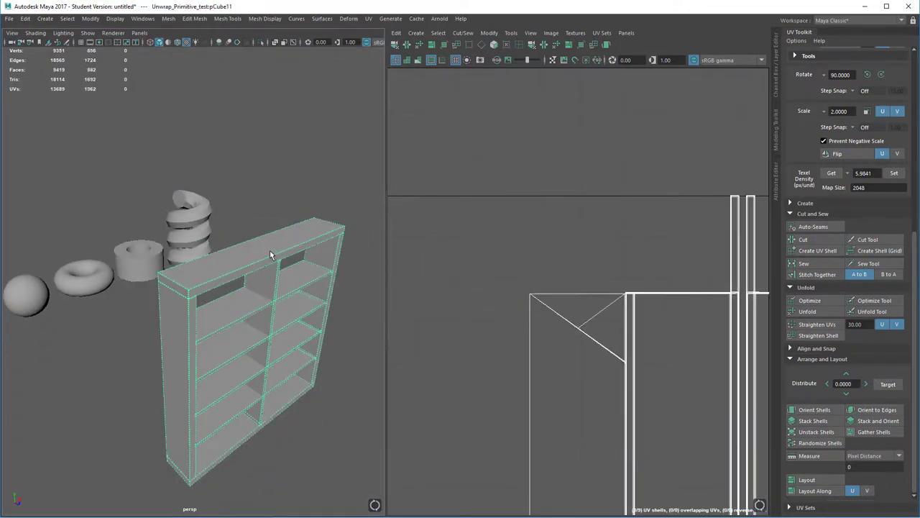
{"action": "key", "text": "Delete"}
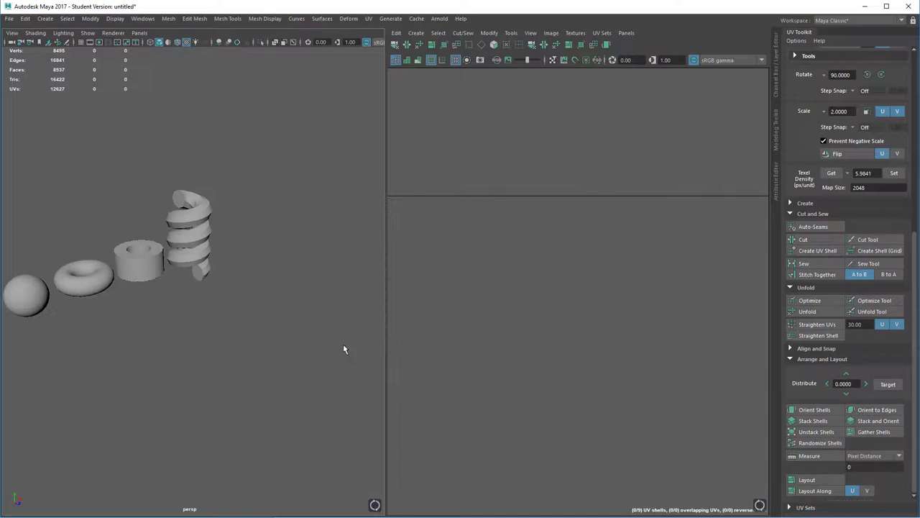
Maximize the perspective view and create a polygon cube
{"action": "left_click_drag", "start_coordinate": [250, 382], "coordinate": [249, 366], "text": "alt"}
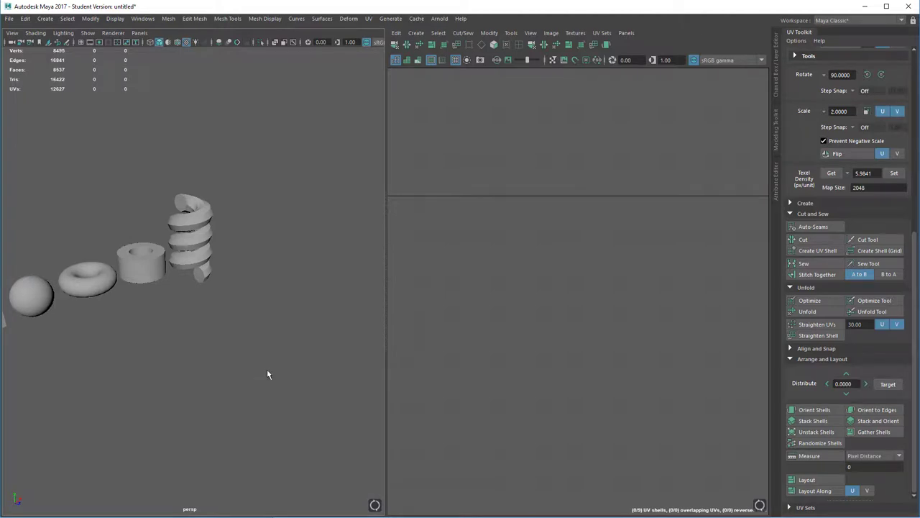
{"action": "key", "text": "space"}
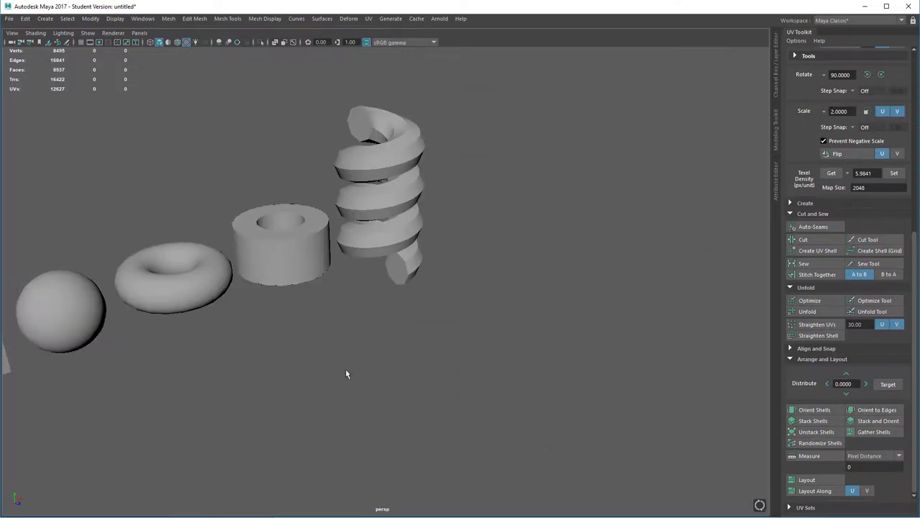
{"action": "left_click_drag", "start_coordinate": [347, 372], "coordinate": [374, 345], "text": "alt"}
{"action": "right_click", "coordinate": [421, 297], "text": "shift"}
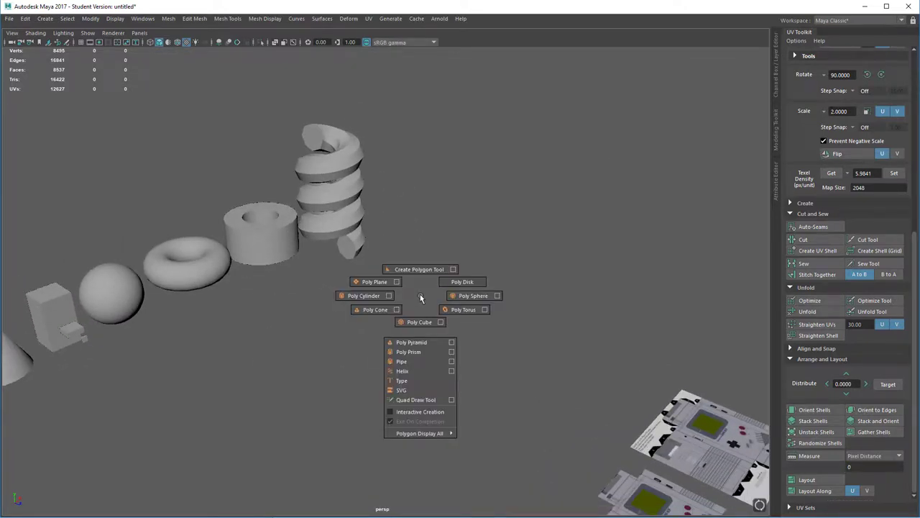
{"action": "right_click_drag", "start_coordinate": [421, 323], "coordinate": [407, 150], "text": "shift"}
Scale the cube into a long, flat board
{"action": "key", "text": "f"}
{"action": "left_click_drag", "start_coordinate": [445, 290], "coordinate": [521, 284], "text": "alt"}
{"action": "key", "text": "r"}
{"action": "left_click_drag", "start_coordinate": [386, 241], "coordinate": [625, 205]}
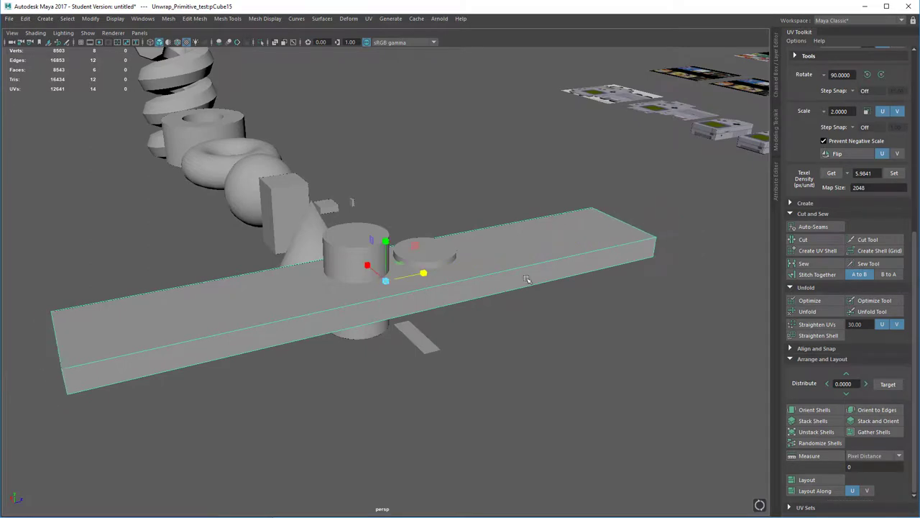
{"action": "left_click_drag", "start_coordinate": [527, 279], "coordinate": [540, 294], "text": "alt"}
{"action": "right_click_drag", "start_coordinate": [540, 294], "coordinate": [526, 245], "text": "alt"}
{"action": "middle_click_drag", "start_coordinate": [504, 281], "coordinate": [527, 295], "text": "alt"}
{"action": "key", "text": "w"}
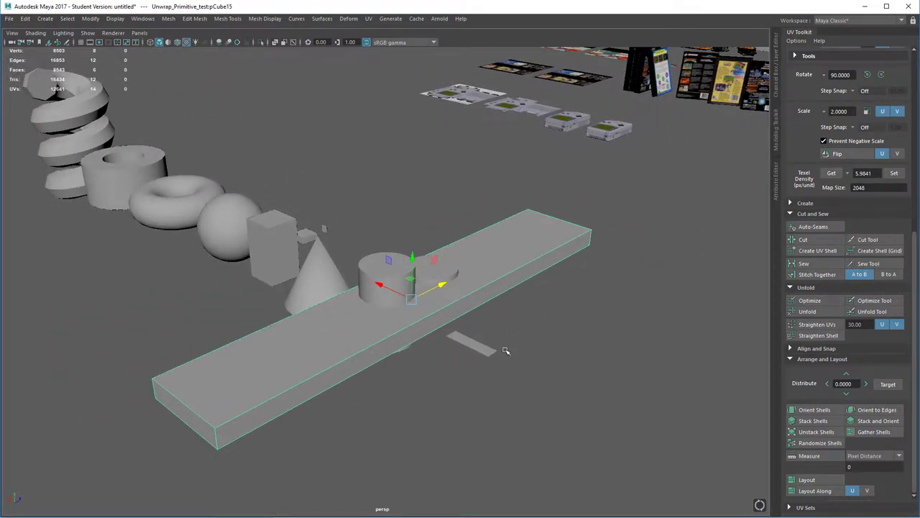
{"action": "middle_click_drag", "start_coordinate": [508, 355], "coordinate": [524, 382], "text": "alt"}
{"action": "right_click_drag", "start_coordinate": [524, 382], "coordinate": [522, 337], "text": "alt"}
{"action": "left_click_drag", "start_coordinate": [519, 325], "coordinate": [492, 284], "text": "alt"}
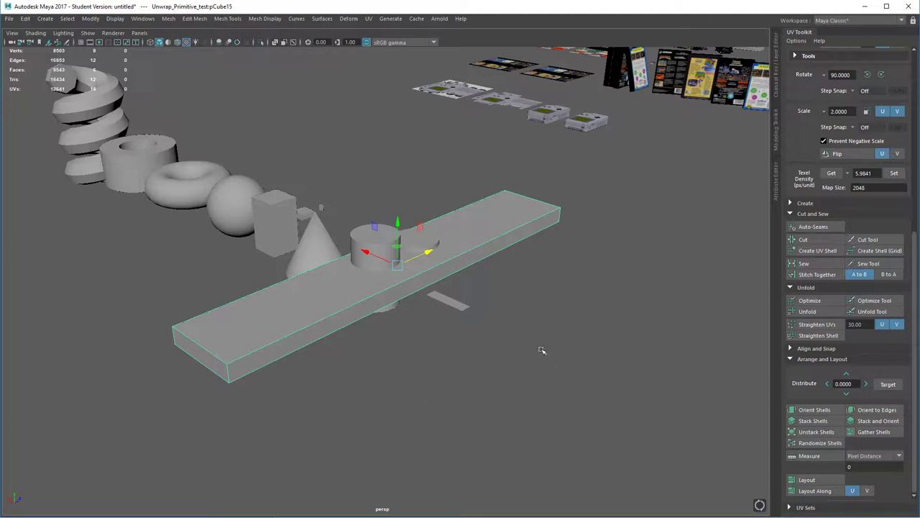
Bevel all of the board's edges with a fraction of 0.332 and 3 segments, then return to object mode and deselect it
{"action": "right_click_drag", "start_coordinate": [468, 219], "coordinate": [502, 207]}
{"action": "right_click", "coordinate": [465, 221], "text": "shift"}
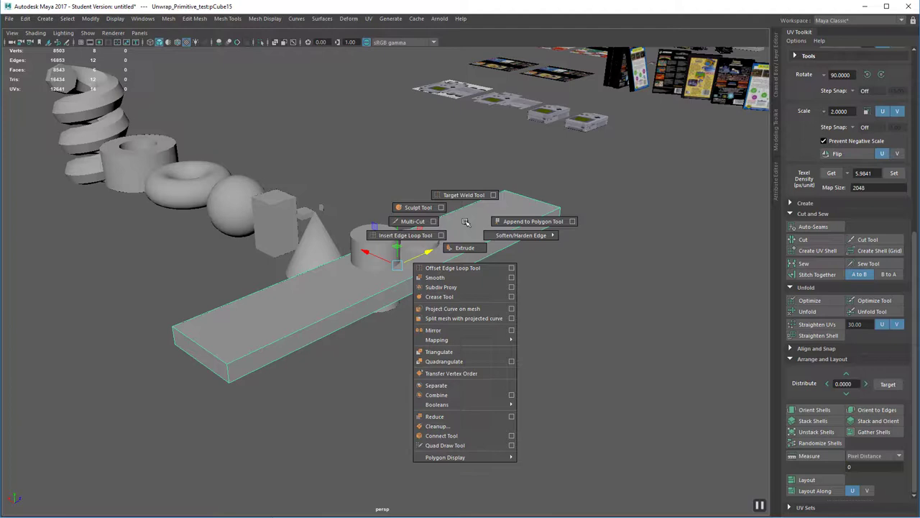
{"action": "right_click_drag", "start_coordinate": [465, 222], "coordinate": [471, 192]}
{"action": "left_click_drag", "start_coordinate": [634, 152], "coordinate": [81, 490]}
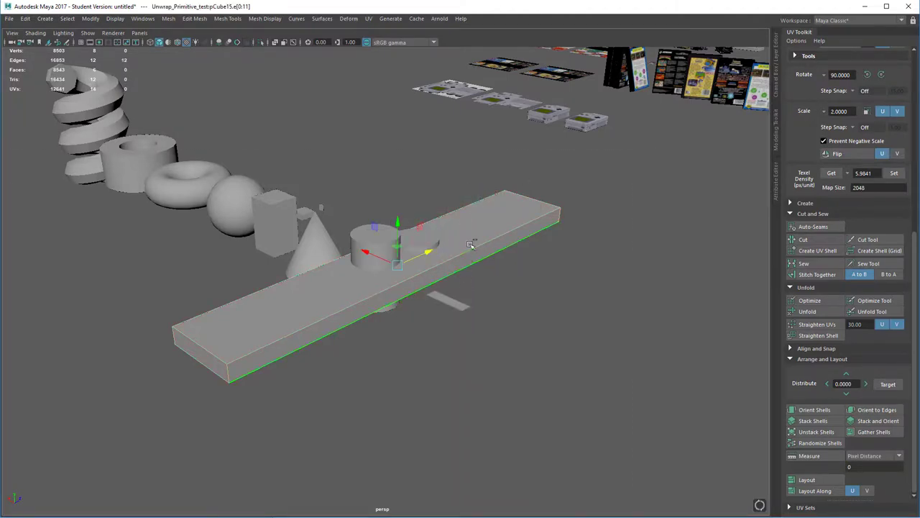
{"action": "right_click", "coordinate": [470, 246], "text": "shift"}
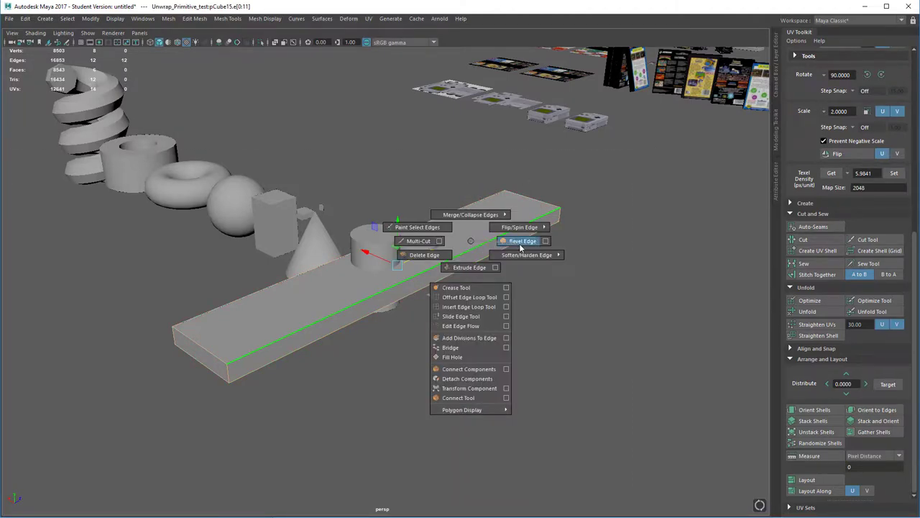
{"action": "left_click", "coordinate": [521, 247]}
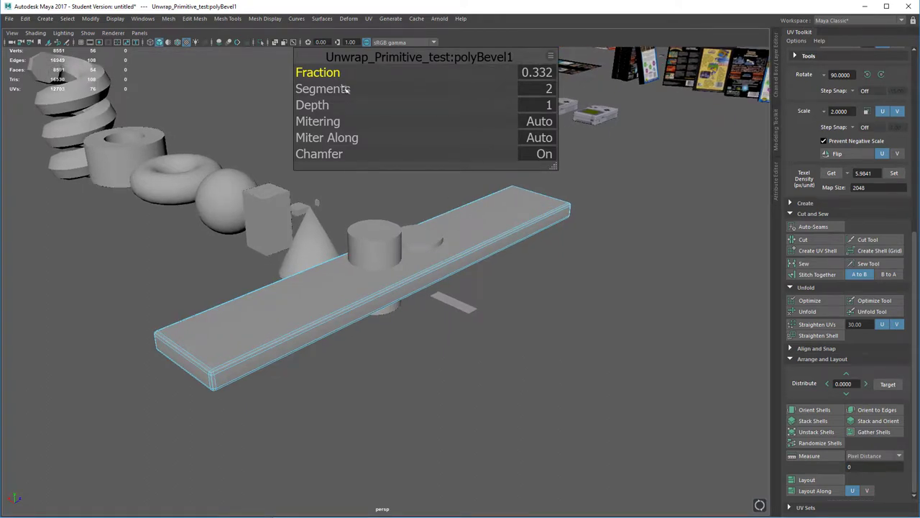
{"action": "left_click_drag", "start_coordinate": [343, 73], "coordinate": [355, 89]}
{"action": "right_click_drag", "start_coordinate": [486, 229], "coordinate": [537, 199]}
{"action": "left_click", "coordinate": [501, 289]}
Examine the shading of the beveled edges at the board's front corner
{"action": "right_click_drag", "start_coordinate": [395, 295], "coordinate": [395, 439], "text": "alt"}
{"action": "middle_click_drag", "start_coordinate": [404, 307], "coordinate": [520, 244], "text": "alt"}
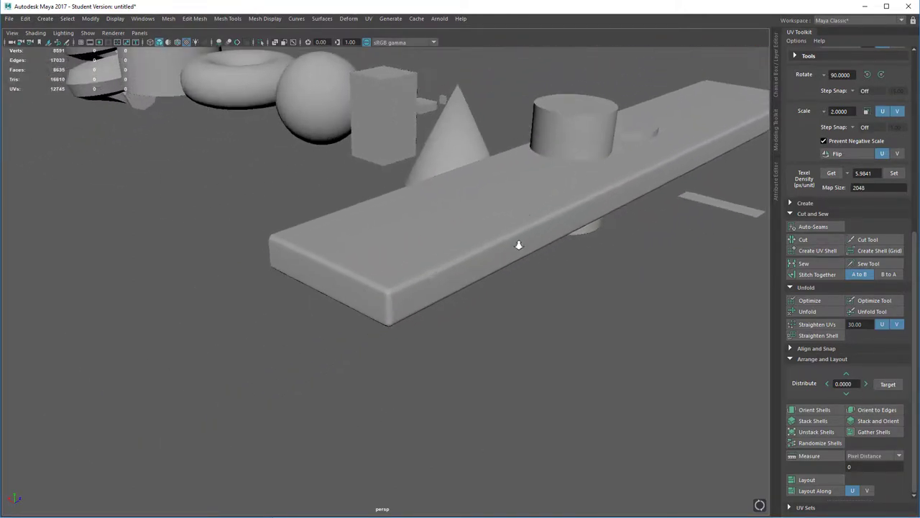
{"action": "right_click_drag", "start_coordinate": [519, 245], "coordinate": [506, 414], "text": "alt"}
{"action": "left_click", "coordinate": [454, 294]}
{"action": "right_click_drag", "start_coordinate": [464, 288], "coordinate": [450, 338], "text": "alt"}
{"action": "left_click", "coordinate": [593, 432]}
{"action": "left_click_drag", "start_coordinate": [476, 305], "coordinate": [453, 298], "text": "alt"}
{"action": "right_click_drag", "start_coordinate": [447, 273], "coordinate": [448, 285], "text": "alt"}
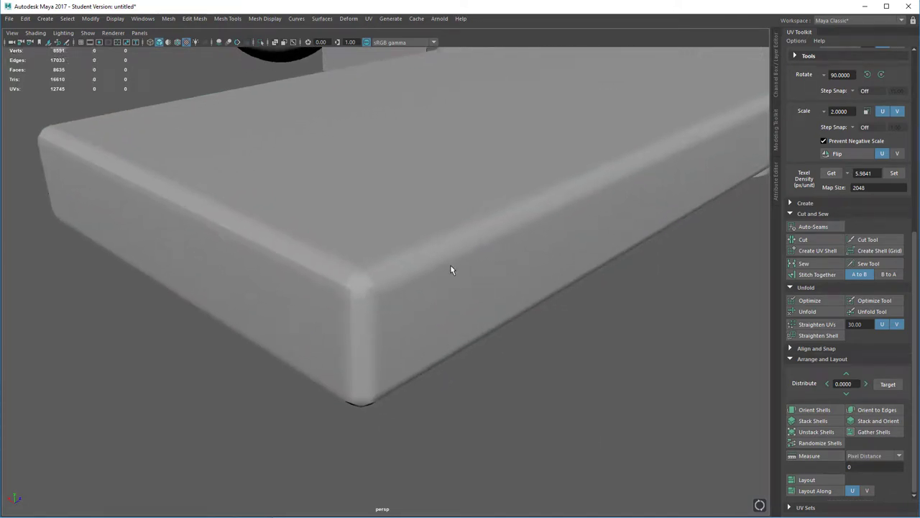
{"action": "scroll", "coordinate": [446, 269], "scroll_direction": "up", "scroll_amount": 5}
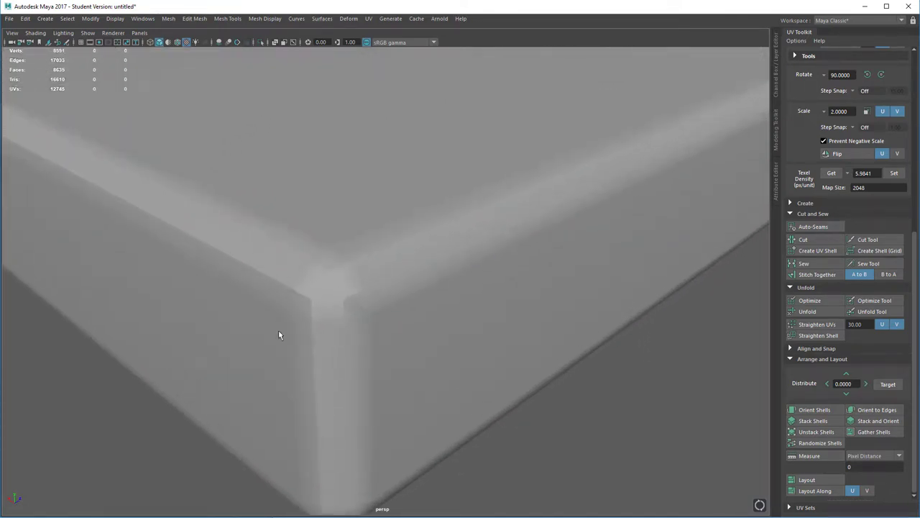
Soften the board's edges, return to object mode and deselect the board
{"action": "left_click", "coordinate": [335, 301]}
{"action": "right_click_drag", "start_coordinate": [414, 289], "coordinate": [513, 291], "text": "shift"}
{"action": "right_click_drag", "start_coordinate": [422, 254], "coordinate": [475, 236]}
{"action": "left_click", "coordinate": [589, 365]}
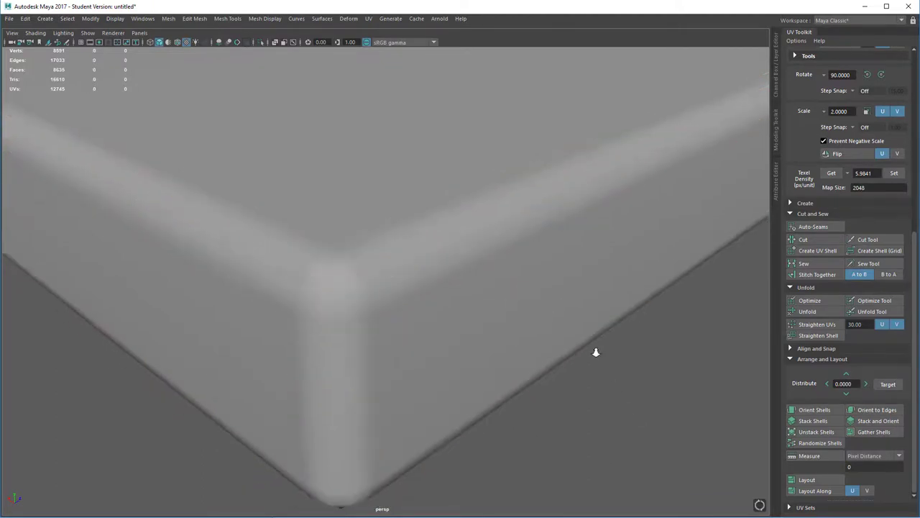
{"action": "right_click_drag", "start_coordinate": [596, 350], "coordinate": [534, 236], "text": "alt"}
{"action": "scroll", "coordinate": [402, 309], "scroll_direction": "down", "scroll_amount": 8}
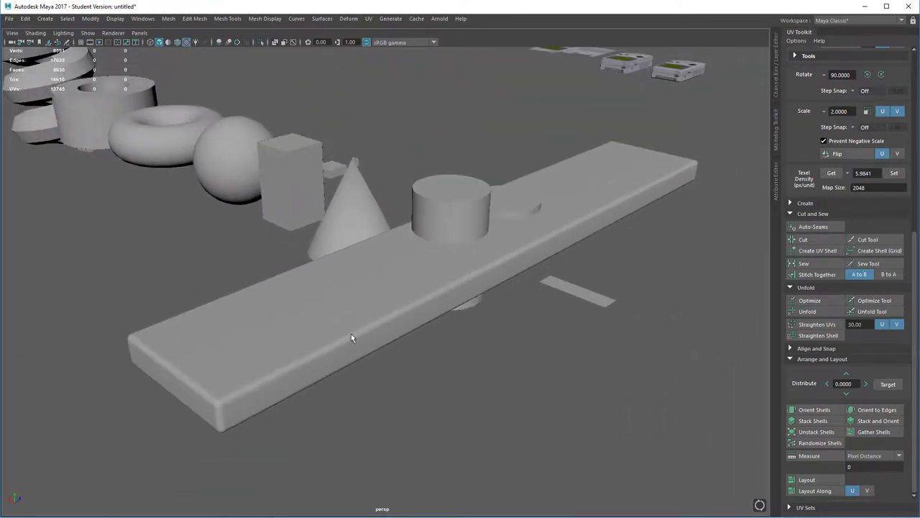
Select the beveled board and switch to the Persp/UV Editor layout
{"action": "left_click", "coordinate": [402, 349]}
{"action": "key", "text": "f"}
{"action": "left_click_drag", "start_coordinate": [374, 339], "coordinate": [370, 321], "text": "alt"}
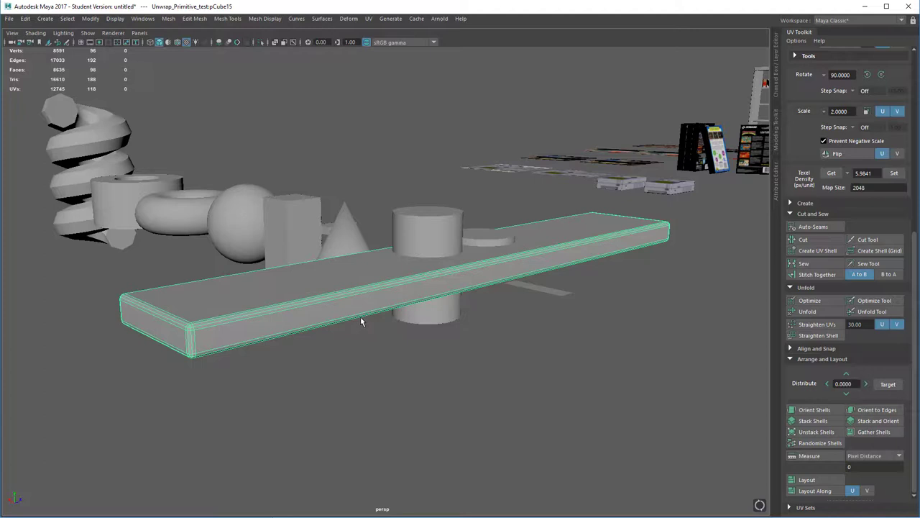
{"action": "left_click_drag", "start_coordinate": [361, 321], "coordinate": [349, 318], "text": "alt"}
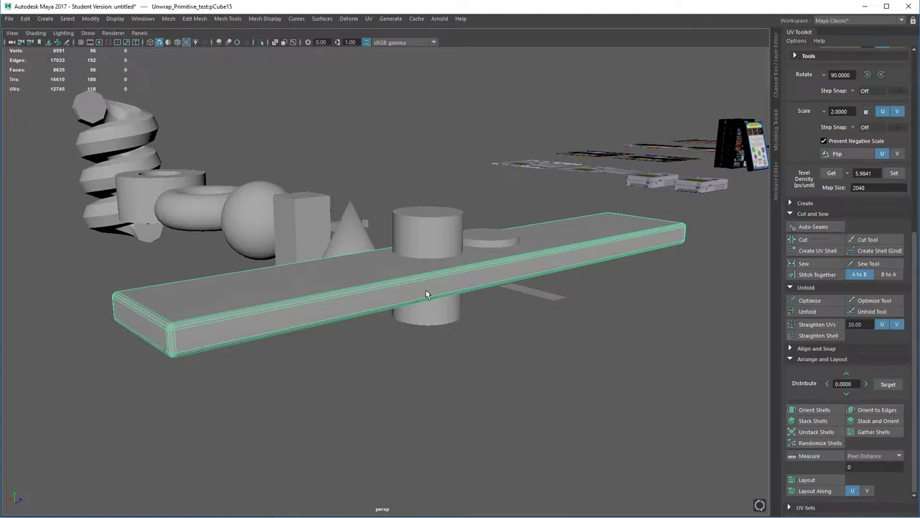
{"action": "left_click", "coordinate": [138, 33]}
{"action": "mouse_move", "coordinate": [166, 115]}
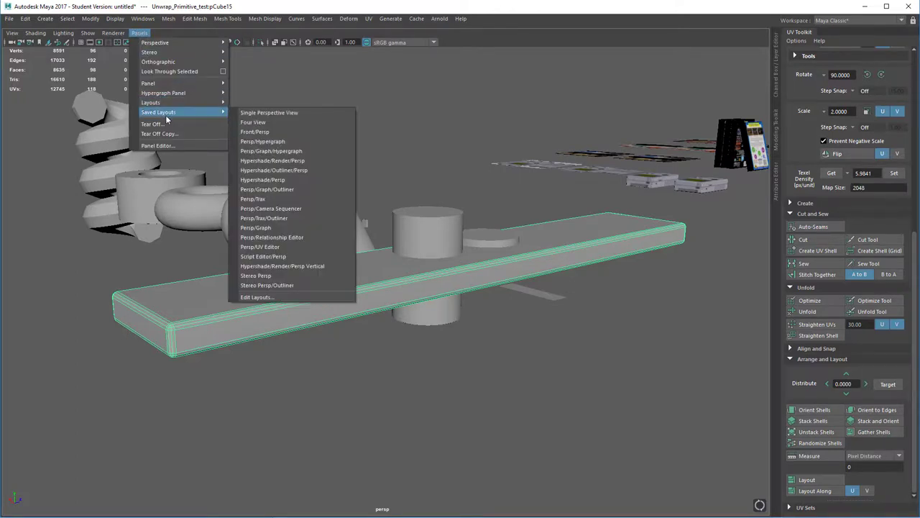
{"action": "left_click", "coordinate": [286, 247]}
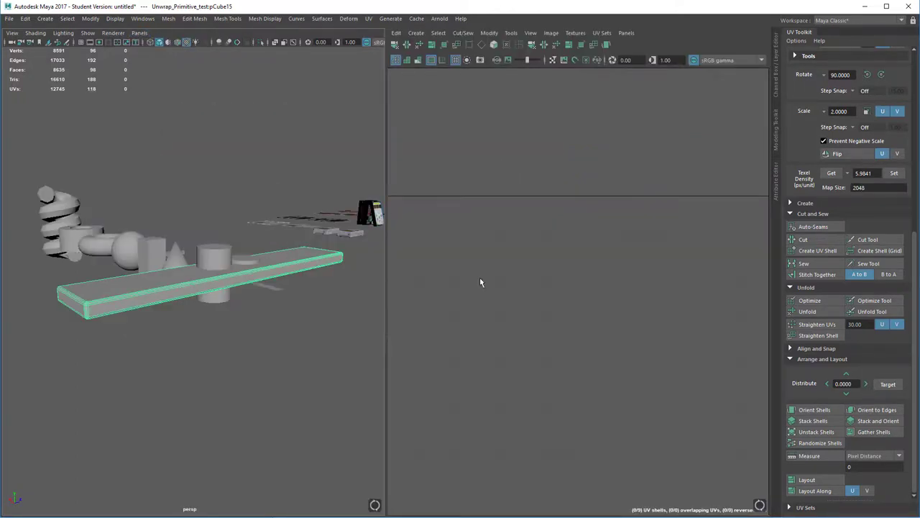
Frame and isolate the beveled board, and switch it to edge mode with its UVs in view
{"action": "key", "text": "f"}
{"action": "key", "text": "ctrl+1"}
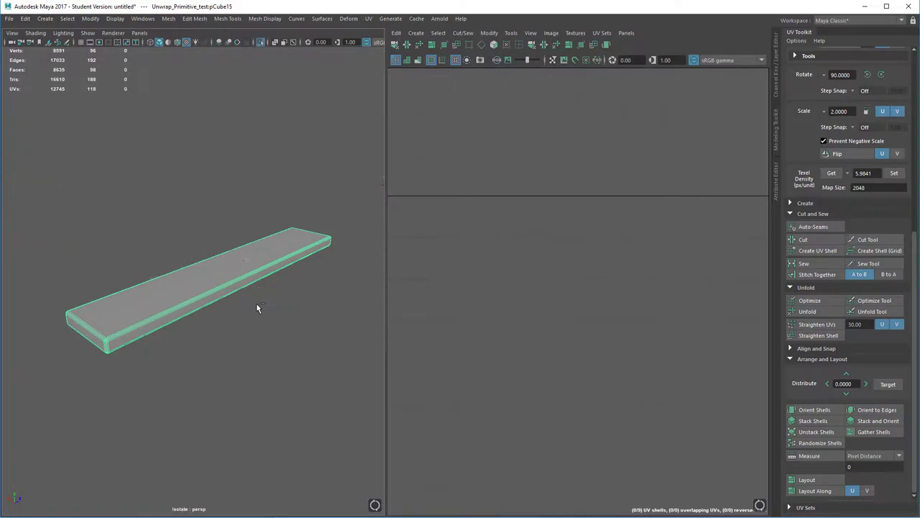
{"action": "right_click_drag", "start_coordinate": [633, 244], "coordinate": [623, 357], "text": "alt"}
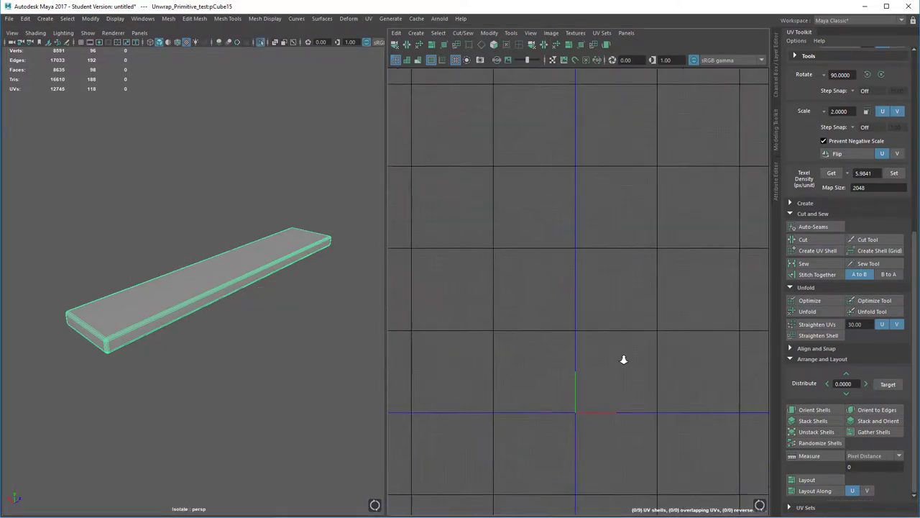
{"action": "middle_click_drag", "start_coordinate": [622, 358], "coordinate": [509, 287], "text": "alt"}
{"action": "right_click_drag", "start_coordinate": [592, 341], "coordinate": [563, 355], "text": "alt"}
{"action": "right_click_drag", "start_coordinate": [260, 236], "coordinate": [342, 217]}
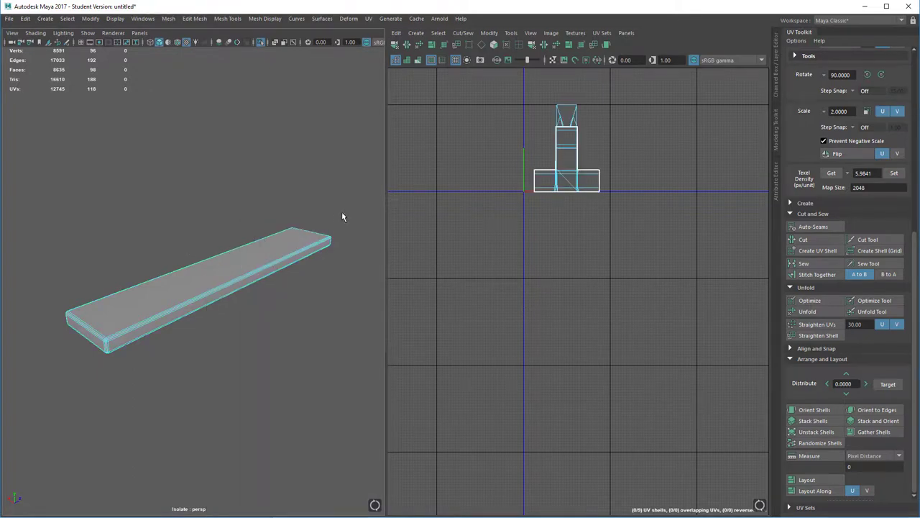
Reselect the board in object mode, then select all its faces in the UV editor and apply a camera-based projection
{"action": "right_click_drag", "start_coordinate": [246, 250], "coordinate": [294, 235]}
{"action": "left_click", "coordinate": [307, 215]}
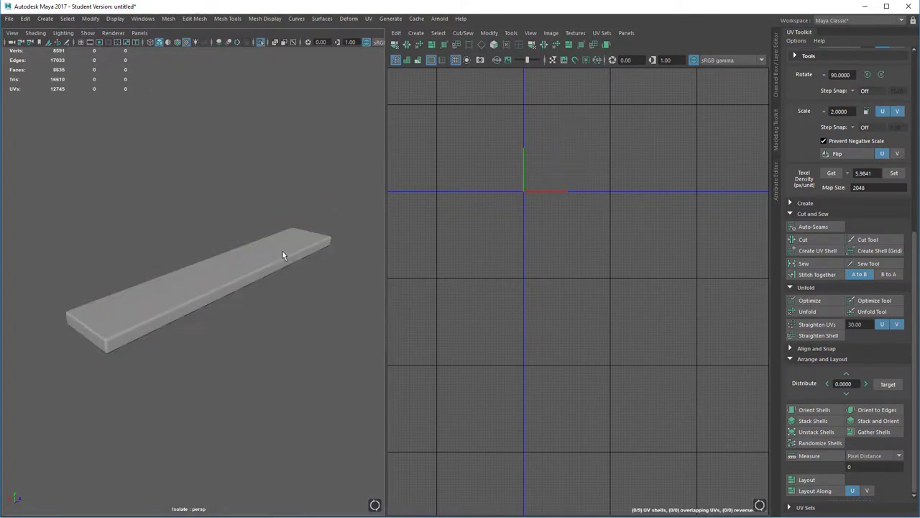
{"action": "left_click", "coordinate": [283, 251]}
{"action": "middle_click_drag", "start_coordinate": [584, 80], "coordinate": [583, 216], "text": "alt"}
{"action": "right_click_drag", "start_coordinate": [580, 232], "coordinate": [577, 381], "text": "alt"}
{"action": "middle_click_drag", "start_coordinate": [591, 287], "coordinate": [602, 234], "text": "alt"}
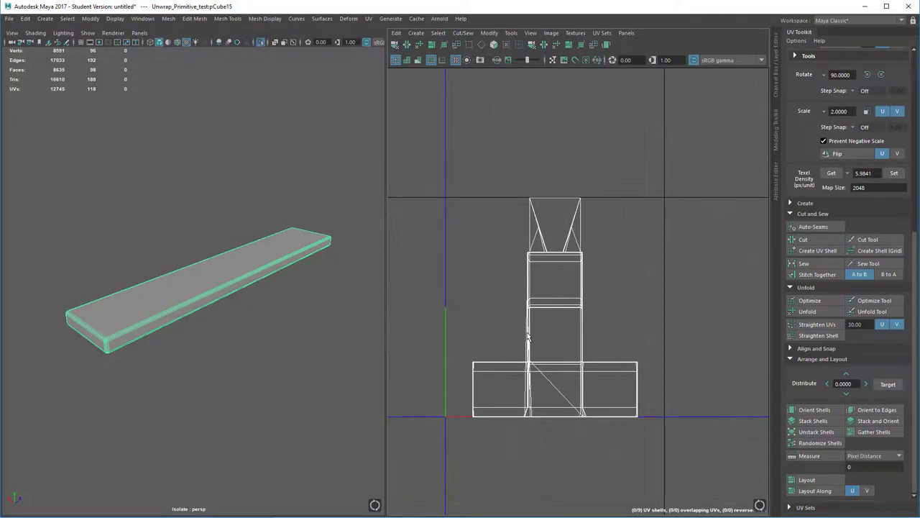
{"action": "right_click_drag", "start_coordinate": [495, 270], "coordinate": [453, 248]}
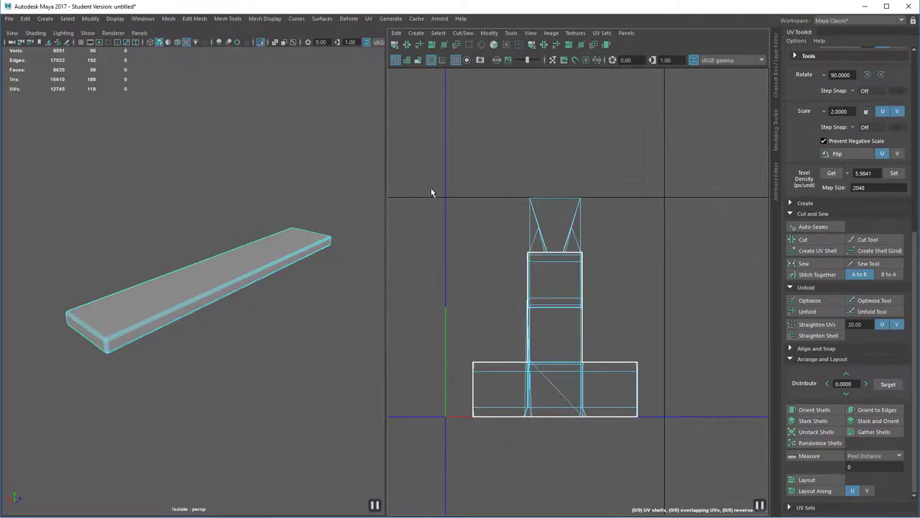
{"action": "left_click_drag", "start_coordinate": [414, 172], "coordinate": [667, 446]}
{"action": "left_click", "coordinate": [417, 33]}
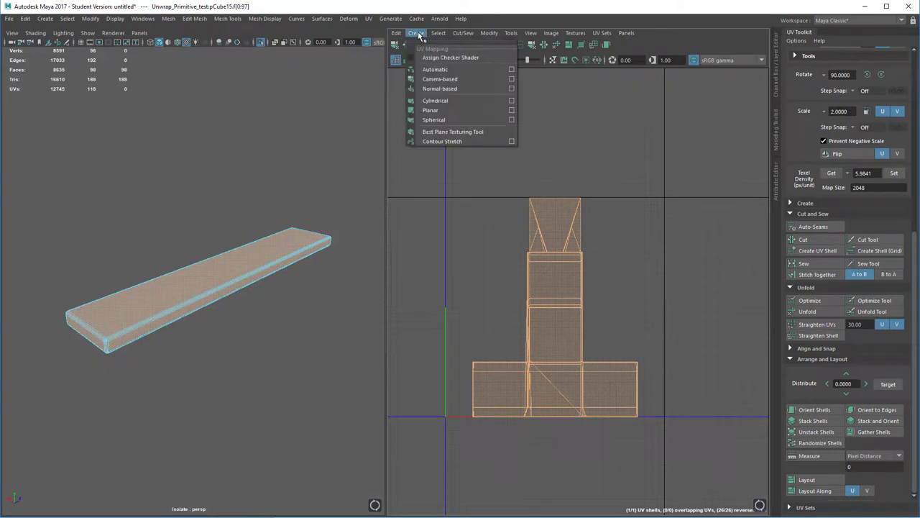
{"action": "left_click", "coordinate": [433, 78]}
Select the band of faces running around the board's length and convert the selection to its perimeter edges
{"action": "scroll", "coordinate": [251, 298], "scroll_direction": "up", "scroll_amount": 1}
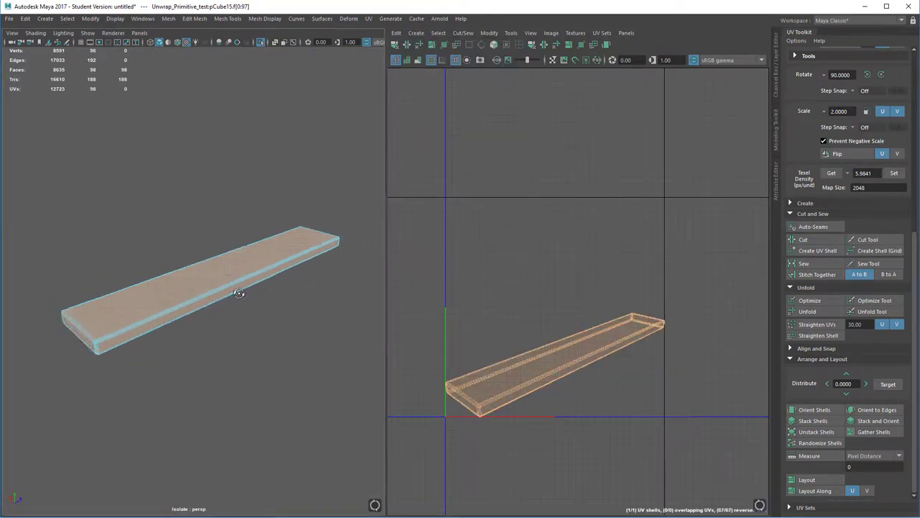
{"action": "scroll", "coordinate": [236, 294], "scroll_direction": "up", "scroll_amount": 4}
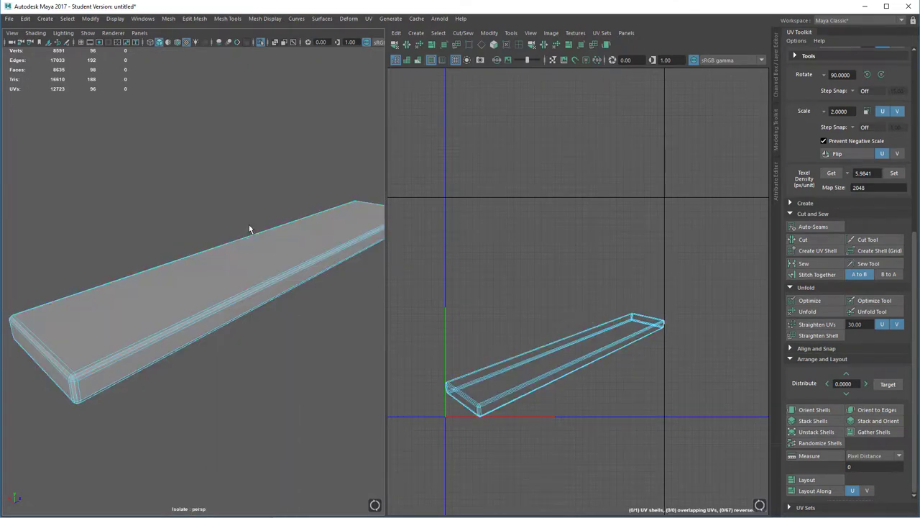
{"action": "right_click_drag", "start_coordinate": [248, 235], "coordinate": [247, 263]}
{"action": "left_click_drag", "start_coordinate": [243, 154], "coordinate": [263, 336]}
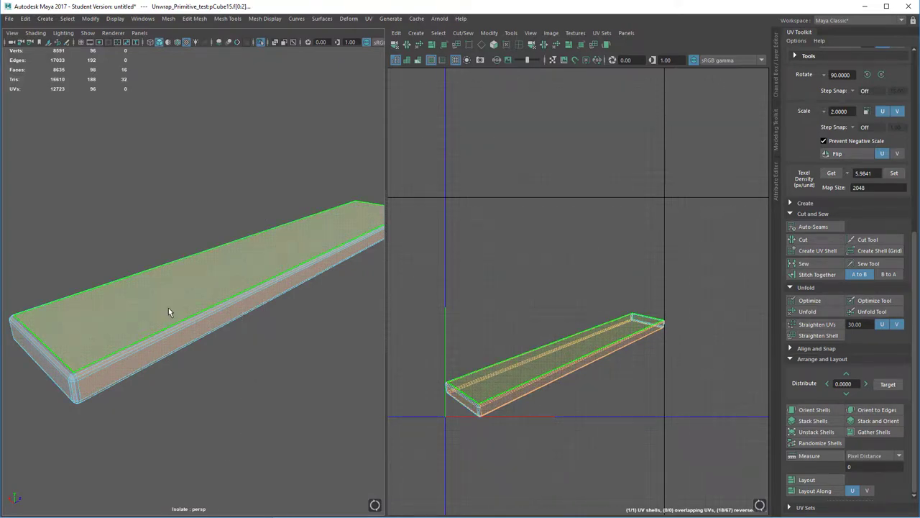
{"action": "right_click_drag", "start_coordinate": [168, 308], "coordinate": [213, 261], "text": "ctrl"}
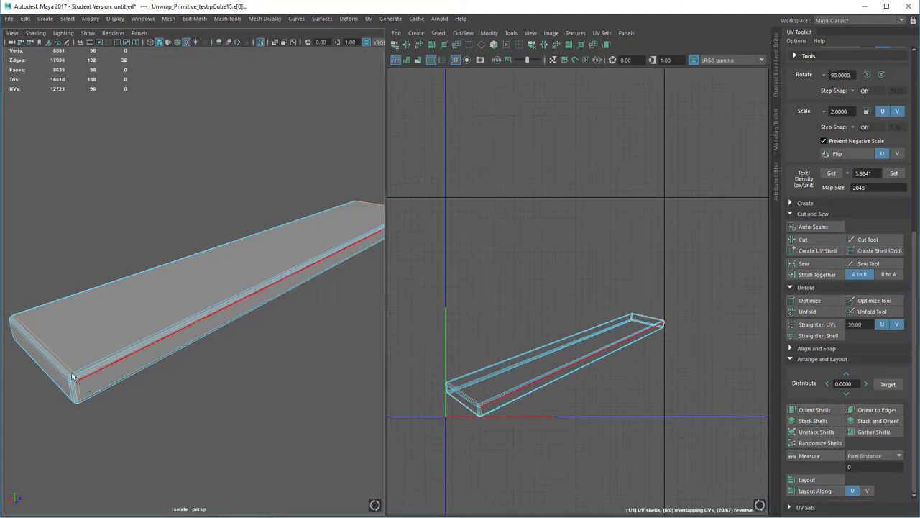
{"action": "left_click_drag", "start_coordinate": [145, 346], "coordinate": [196, 336], "text": "alt"}
{"action": "right_click_drag", "start_coordinate": [196, 336], "coordinate": [290, 322], "text": "alt"}
{"action": "middle_click_drag", "start_coordinate": [290, 322], "coordinate": [248, 341], "text": "alt"}
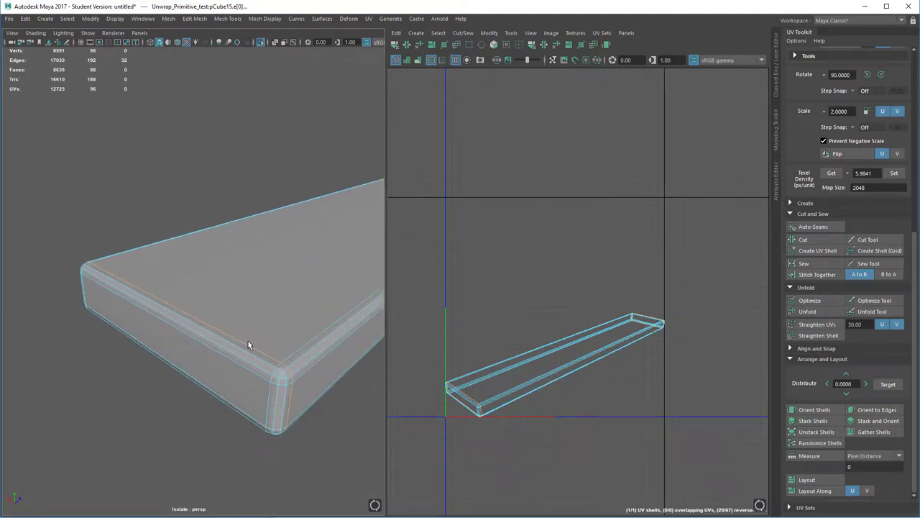
{"action": "left_click_drag", "start_coordinate": [249, 339], "coordinate": [225, 333], "text": "alt"}
Clear the selection and select the inner bevel edge loop around each of the board's two short ends
{"action": "right_click_drag", "start_coordinate": [202, 315], "coordinate": [205, 290]}
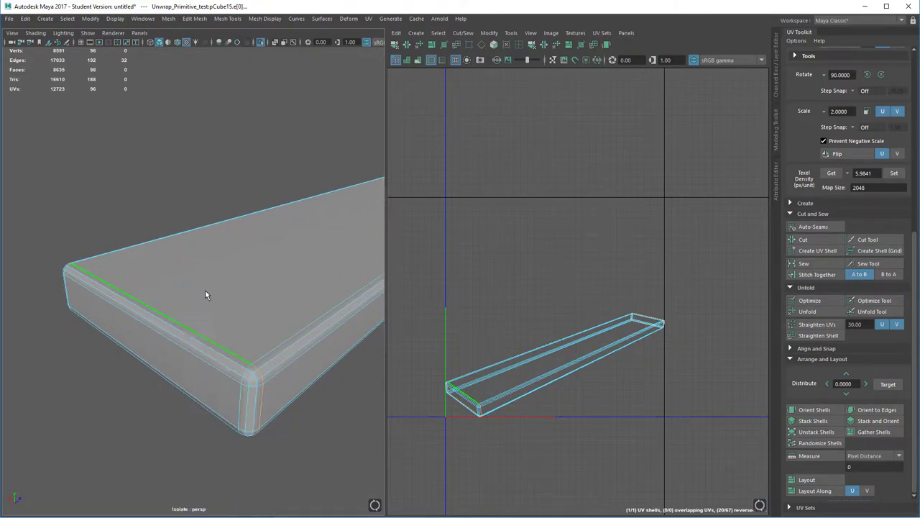
{"action": "left_click", "coordinate": [183, 208]}
{"action": "double_click", "coordinate": [179, 322]}
{"action": "right_click_drag", "start_coordinate": [252, 309], "coordinate": [249, 251], "text": "alt"}
{"action": "left_click_drag", "start_coordinate": [249, 251], "coordinate": [211, 272], "text": "alt"}
{"action": "left_click_drag", "start_coordinate": [104, 237], "coordinate": [223, 297], "text": "alt"}
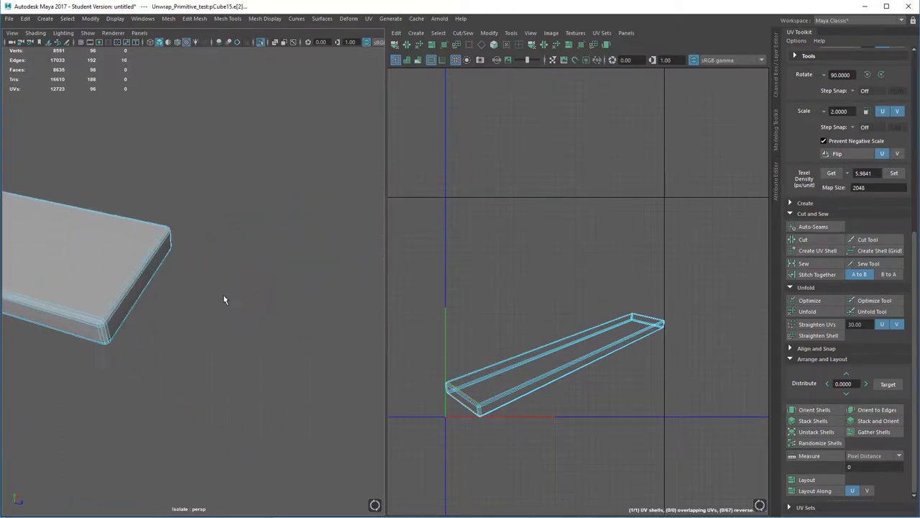
{"action": "right_click_drag", "start_coordinate": [223, 297], "coordinate": [216, 350], "text": "alt"}
{"action": "left_click_drag", "start_coordinate": [161, 345], "coordinate": [320, 302], "text": "alt"}
{"action": "double_click", "coordinate": [183, 314], "text": "shift"}
Cut the UVs along both end loops and move the long shell up, clear of the two end shells
{"action": "right_click_drag", "start_coordinate": [565, 364], "coordinate": [578, 402], "text": "alt"}
{"action": "middle_click_drag", "start_coordinate": [577, 401], "coordinate": [604, 363], "text": "alt"}
{"action": "middle_click_drag", "start_coordinate": [643, 290], "coordinate": [623, 293], "text": "alt"}
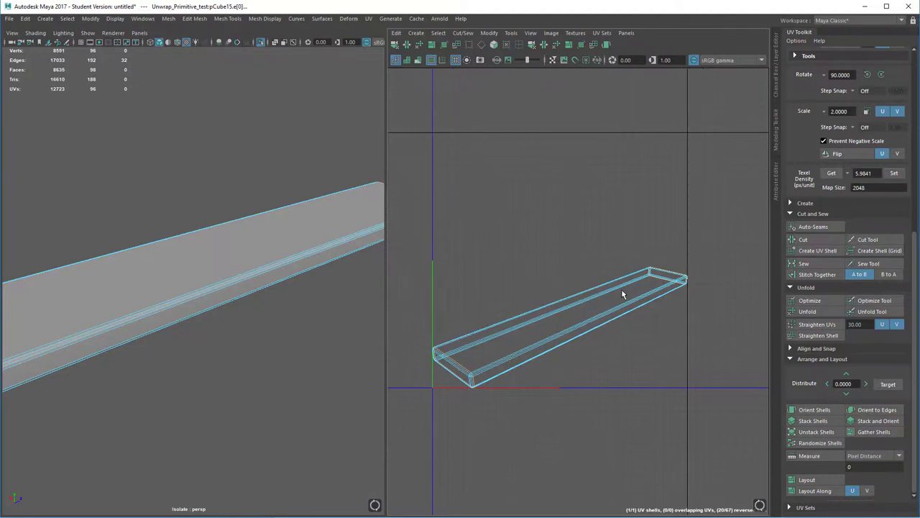
{"action": "right_click_drag", "start_coordinate": [587, 307], "coordinate": [564, 290]}
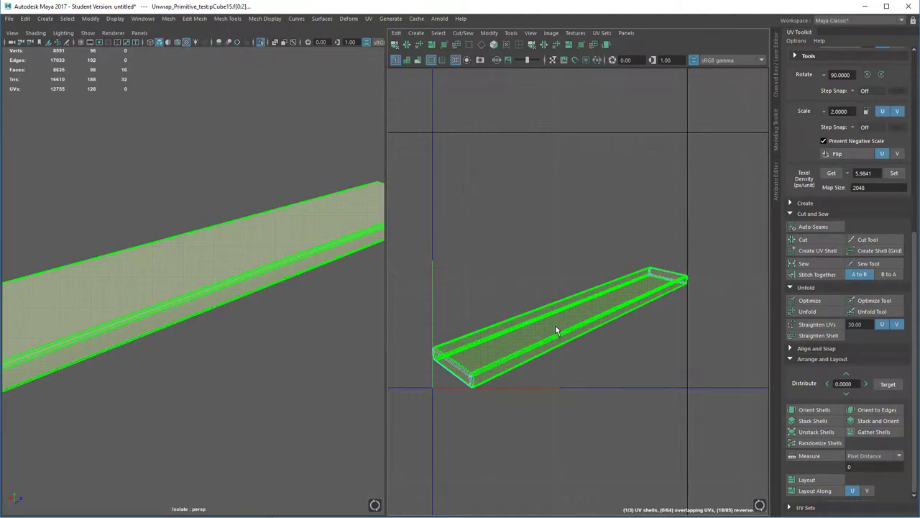
{"action": "key", "text": "w"}
{"action": "left_click_drag", "start_coordinate": [559, 329], "coordinate": [563, 206]}
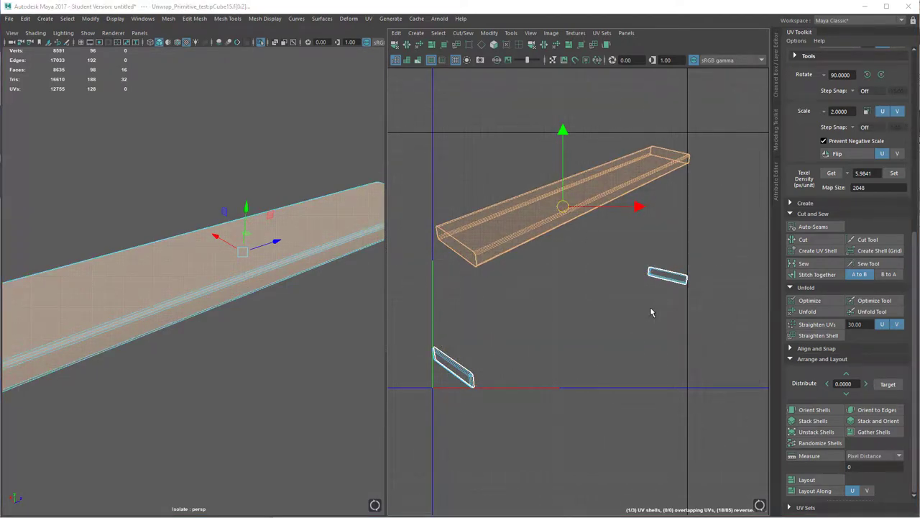
Select the middle edge of the long front bevel in the UV editor and cut the long shell along it
{"action": "right_click_drag", "start_coordinate": [501, 247], "coordinate": [502, 189]}
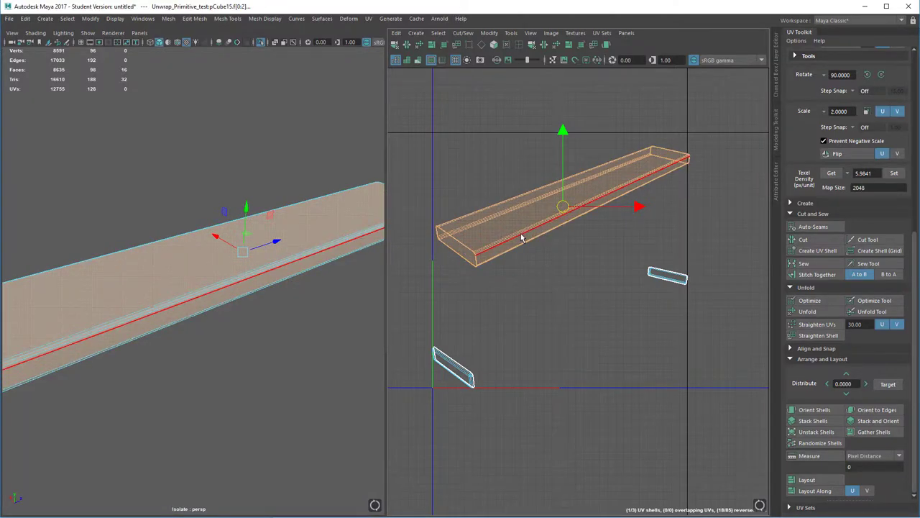
{"action": "left_click", "coordinate": [521, 234]}
{"action": "scroll", "coordinate": [538, 307], "scroll_direction": "up", "scroll_amount": 5}
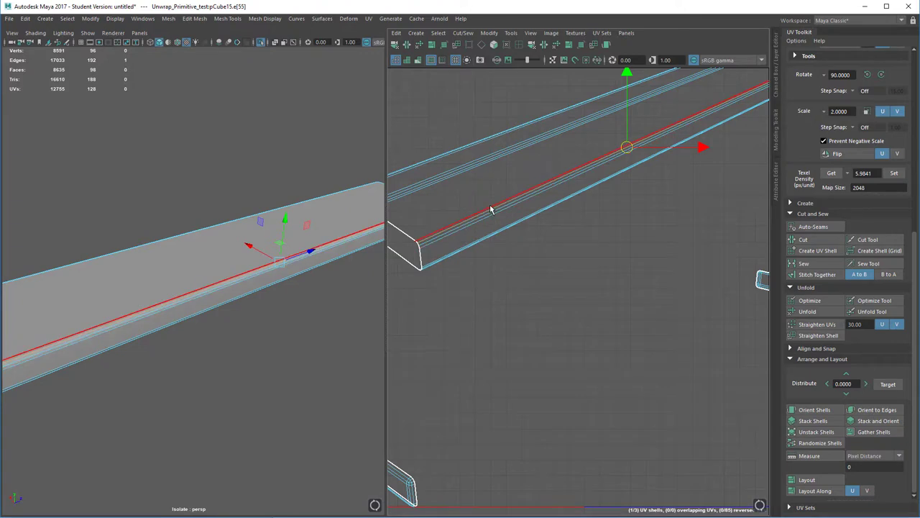
{"action": "left_click", "coordinate": [491, 208]}
{"action": "scroll", "coordinate": [515, 162], "scroll_direction": "down", "scroll_amount": 5}
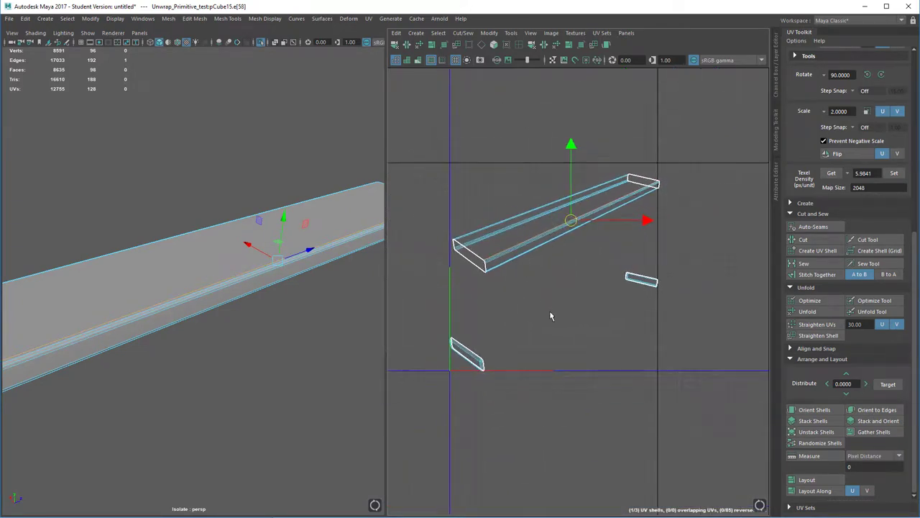
{"action": "right_click_drag", "start_coordinate": [536, 244], "coordinate": [486, 208], "text": "shift"}
Select all the board's faces, unfold the shells and apply the 5.9841 texel density
{"action": "left_click_drag", "start_coordinate": [406, 121], "coordinate": [708, 446]}
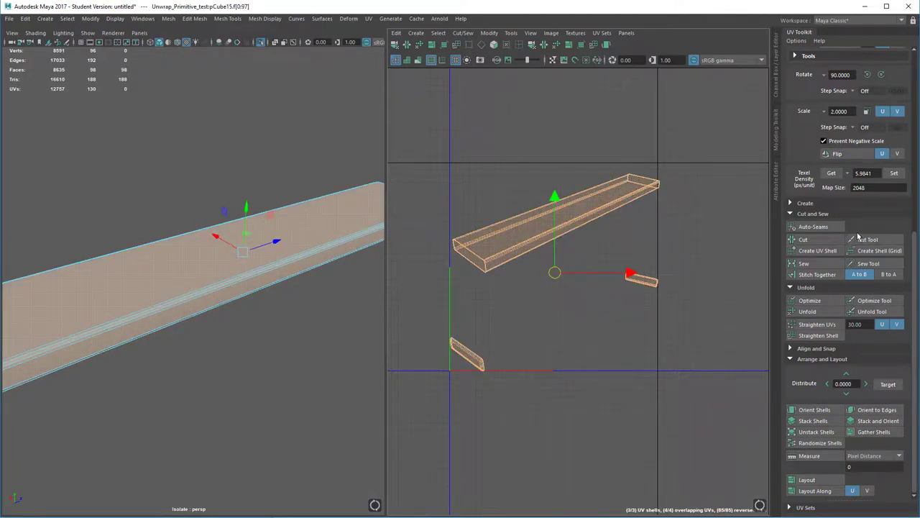
{"action": "left_click", "coordinate": [808, 312]}
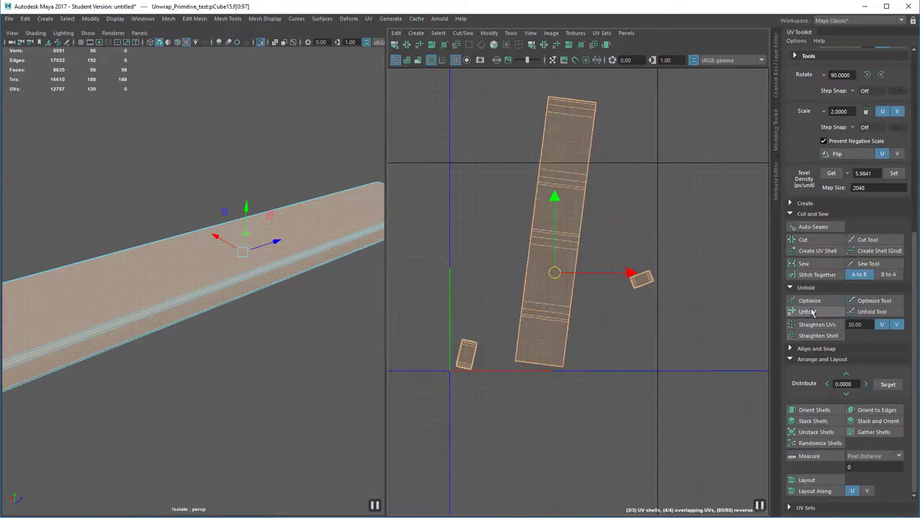
{"action": "left_click", "coordinate": [893, 174]}
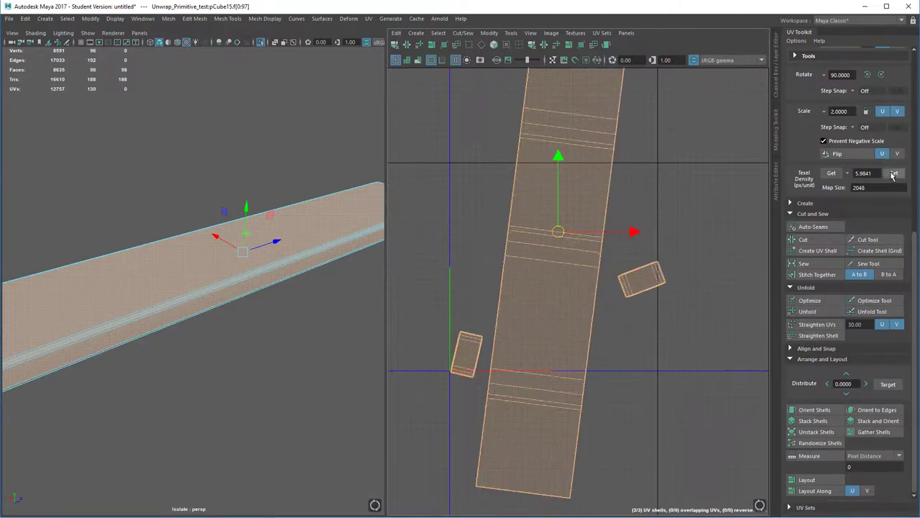
Orient the board's shells, lay them out in the UV tile and clear the selection
{"action": "left_click", "coordinate": [814, 410]}
{"action": "left_click", "coordinate": [803, 480]}
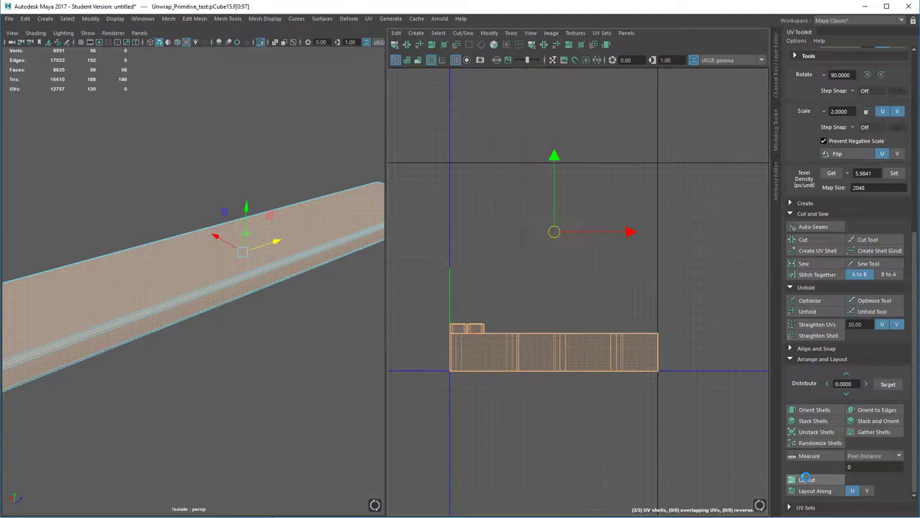
{"action": "left_click", "coordinate": [565, 397]}
{"action": "scroll", "coordinate": [481, 270], "scroll_direction": "up", "scroll_amount": 3}
{"action": "middle_click_drag", "start_coordinate": [478, 392], "coordinate": [517, 311], "text": "alt"}
{"action": "scroll", "coordinate": [517, 312], "scroll_direction": "up", "scroll_amount": 2}
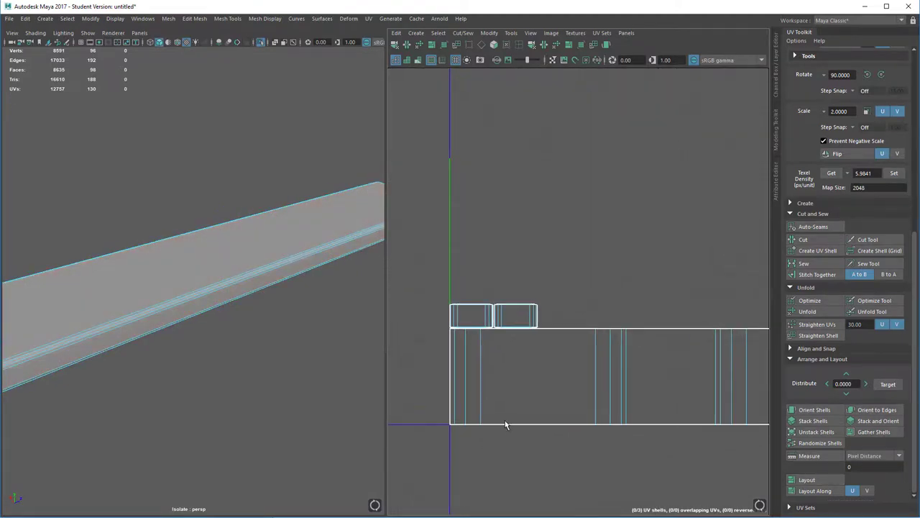
Return to object mode, widen the UV editor and show the checker map to inspect stretching on the board
{"action": "right_click_drag", "start_coordinate": [271, 237], "coordinate": [313, 216]}
{"action": "left_click_drag", "start_coordinate": [302, 316], "coordinate": [352, 302], "text": "alt"}
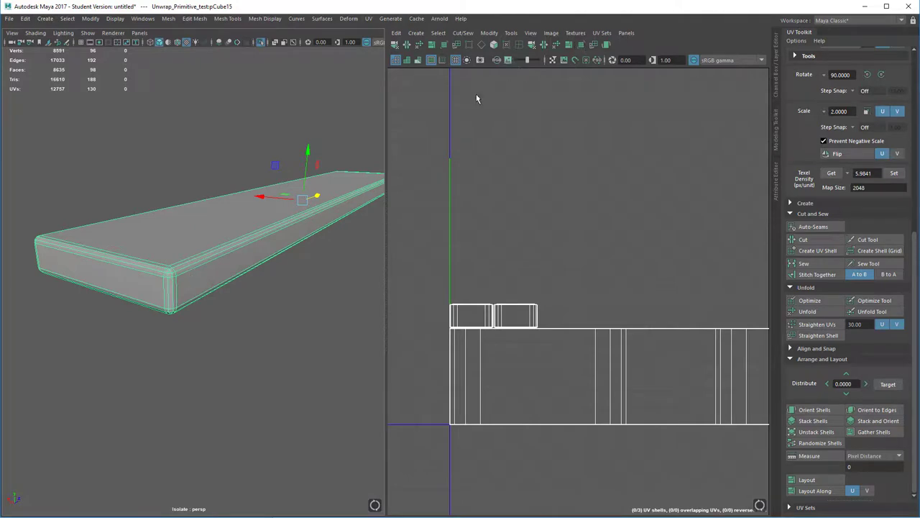
{"action": "left_click", "coordinate": [496, 375]}
{"action": "right_click", "coordinate": [498, 348]}
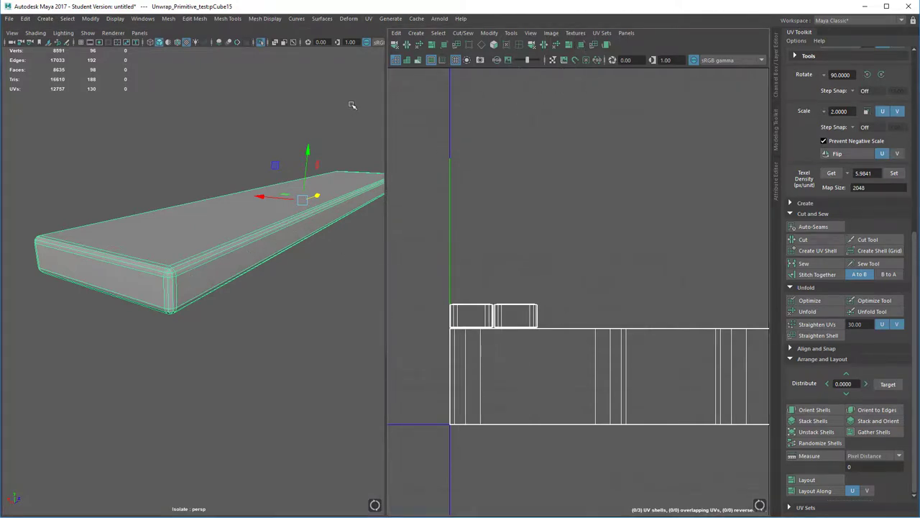
{"action": "left_click_drag", "start_coordinate": [385, 110], "coordinate": [302, 109]}
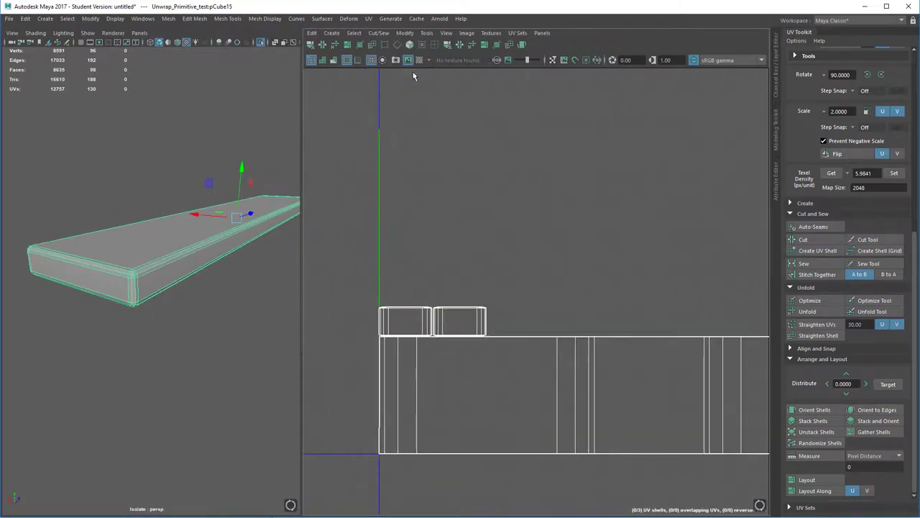
{"action": "left_click", "coordinate": [419, 60]}
{"action": "left_click_drag", "start_coordinate": [238, 215], "coordinate": [179, 230], "text": "alt"}
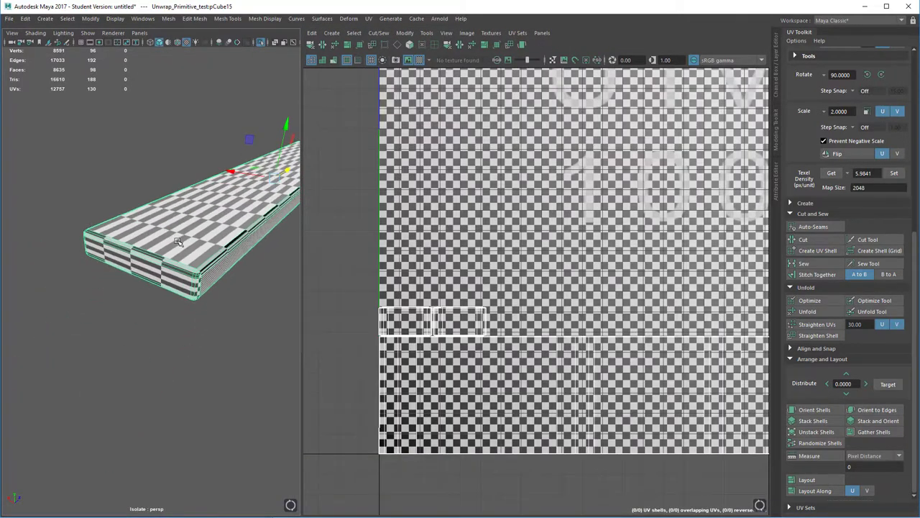
{"action": "right_click_drag", "start_coordinate": [115, 269], "coordinate": [123, 248], "text": "alt"}
{"action": "left_click_drag", "start_coordinate": [137, 237], "coordinate": [170, 268], "text": "alt"}
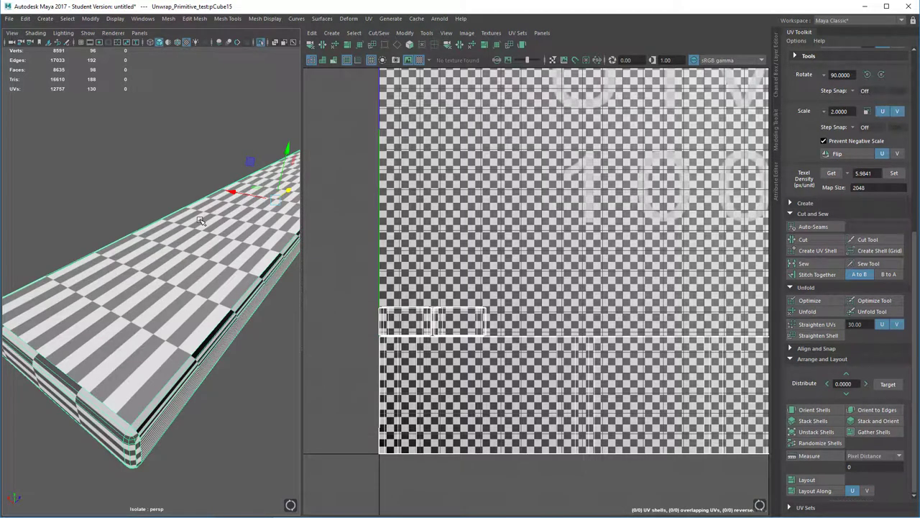
Delete all construction history and freeze the board's transformations
{"action": "right_click_drag", "start_coordinate": [191, 219], "coordinate": [217, 192]}
{"action": "left_click", "coordinate": [171, 157]}
{"action": "left_click", "coordinate": [213, 266]}
{"action": "key", "text": "space"}
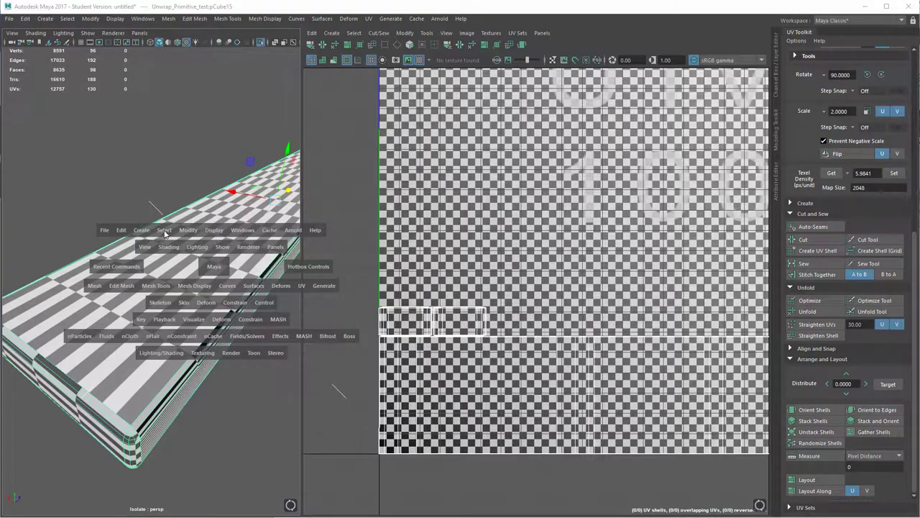
{"action": "left_click", "coordinate": [121, 230]}
{"action": "mouse_move", "coordinate": [204, 357]}
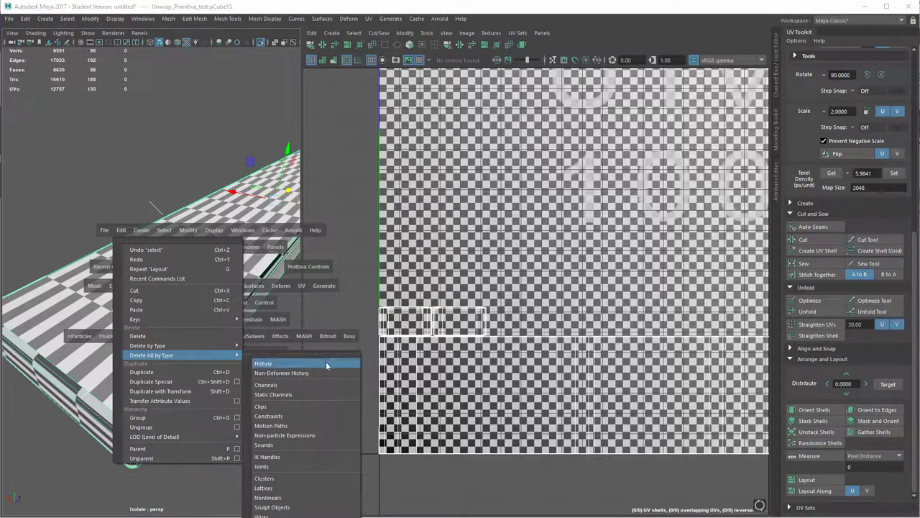
{"action": "left_click", "coordinate": [325, 361]}
{"action": "key", "text": "space"}
{"action": "left_click", "coordinate": [302, 328]}
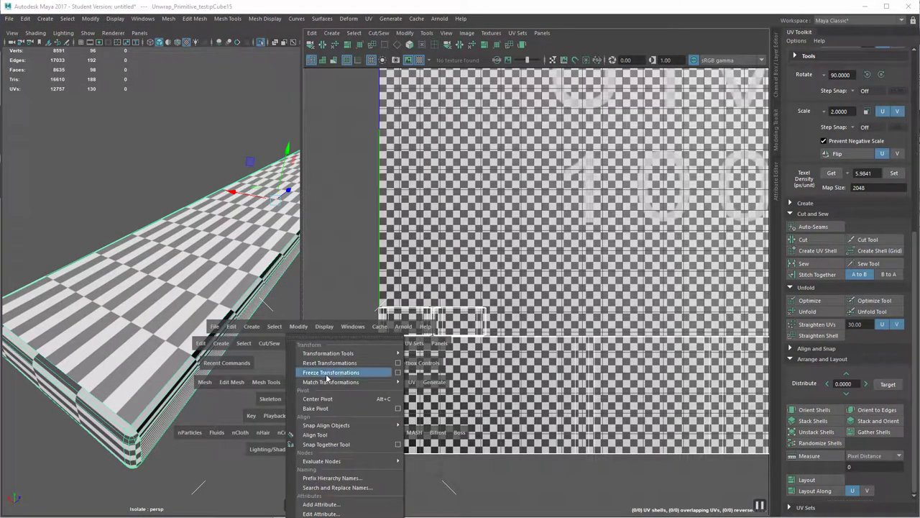
{"action": "left_click", "coordinate": [332, 373]}
Hide the checker map and bring the board's whole UV layout into view
{"action": "scroll", "coordinate": [509, 369], "scroll_direction": "down", "scroll_amount": 3}
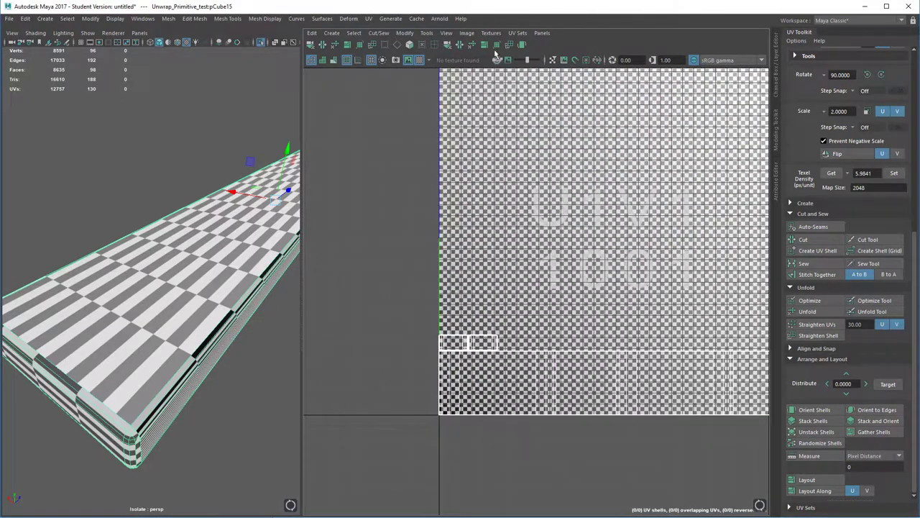
{"action": "left_click", "coordinate": [419, 60]}
{"action": "middle_click_drag", "start_coordinate": [563, 198], "coordinate": [460, 210], "text": "alt"}
{"action": "scroll", "coordinate": [461, 215], "scroll_direction": "down", "scroll_amount": 1}
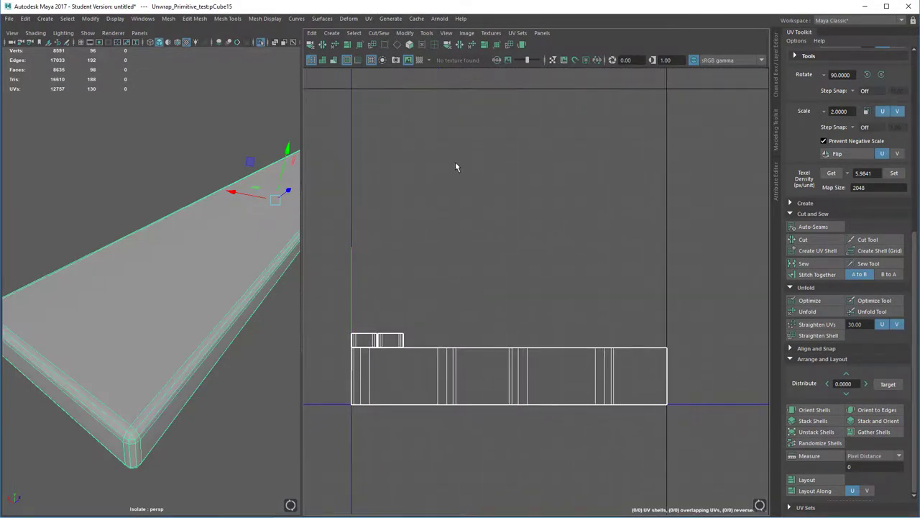
Select all the board's faces in the UV editor and unfold its three shells again
{"action": "right_click_drag", "start_coordinate": [455, 162], "coordinate": [407, 149]}
{"action": "left_click_drag", "start_coordinate": [312, 246], "coordinate": [891, 496]}
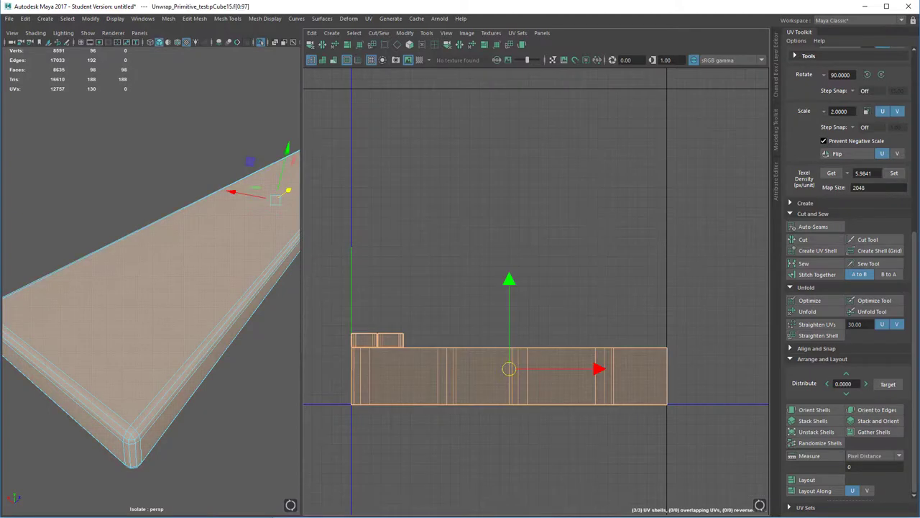
{"action": "left_click", "coordinate": [808, 312]}
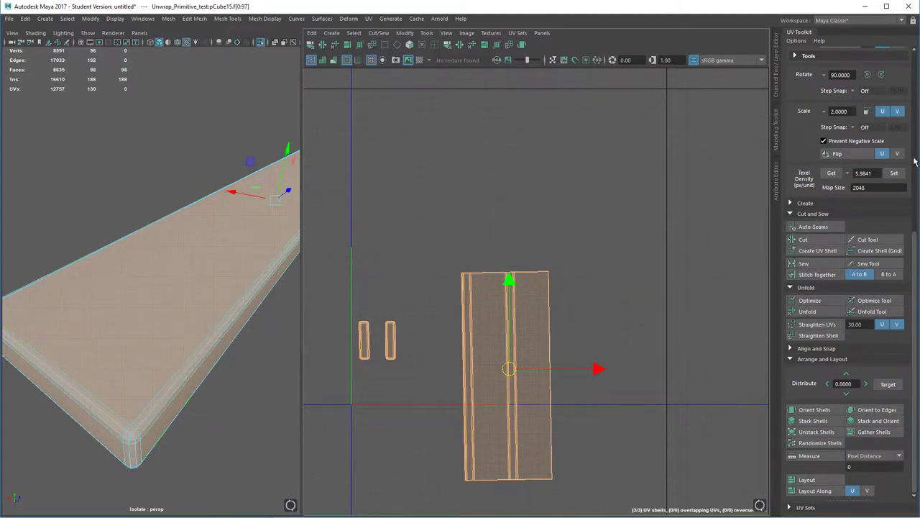
Apply the 5.9841 texel density to the newly unfolded shells and orient them
{"action": "left_click", "coordinate": [894, 173]}
{"action": "left_click", "coordinate": [814, 410]}
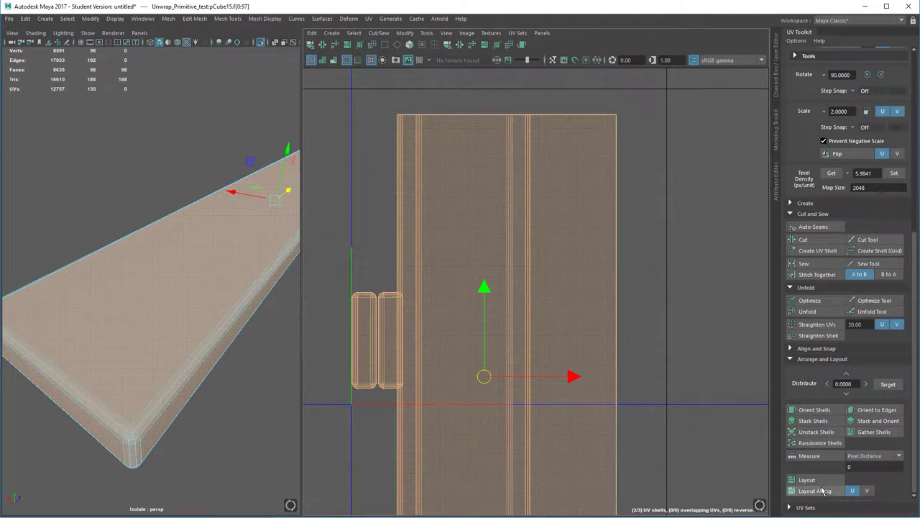
Lay out the board's UV shells along U, then deselect them
{"action": "left_click", "coordinate": [823, 490]}
{"action": "left_click", "coordinate": [332, 328]}
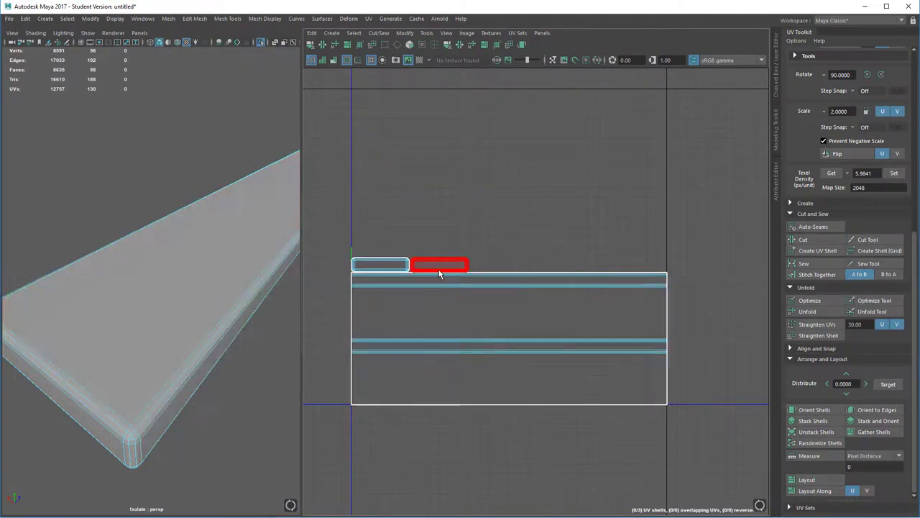
{"action": "right_click_drag", "start_coordinate": [440, 273], "coordinate": [445, 427], "text": "alt"}
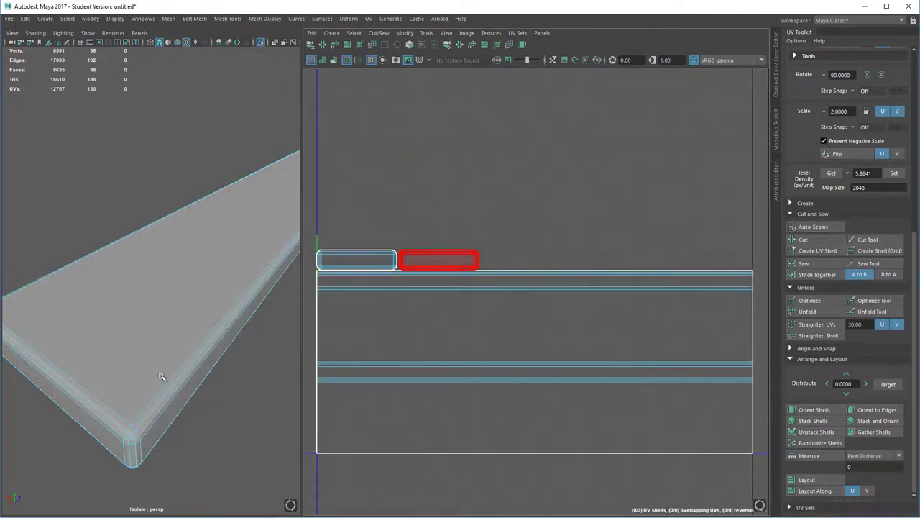
Return the board to object mode, duplicate it and move the copy straight down below the original
{"action": "right_click_drag", "start_coordinate": [167, 274], "coordinate": [210, 259]}
{"action": "right_click_drag", "start_coordinate": [238, 328], "coordinate": [207, 302], "text": "alt"}
{"action": "left_click_drag", "start_coordinate": [208, 302], "coordinate": [174, 341], "text": "alt"}
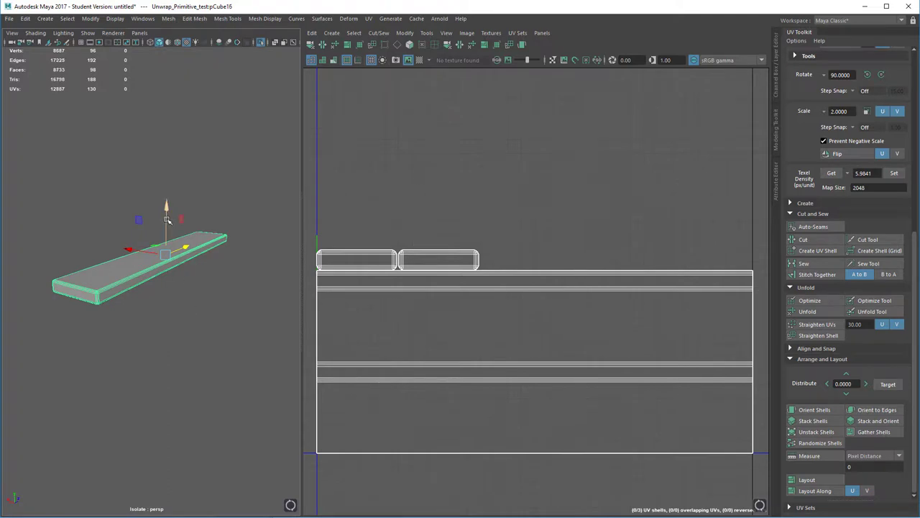
{"action": "left_click_drag", "start_coordinate": [167, 219], "coordinate": [184, 300]}
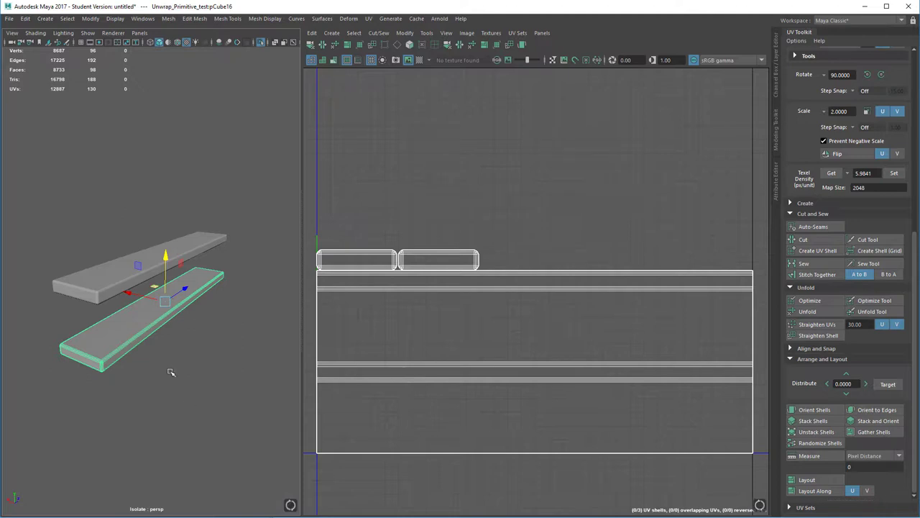
Repeat the duplicate-and-move twice to add two more evenly spaced shelves below
{"action": "key", "text": "shift+d"}
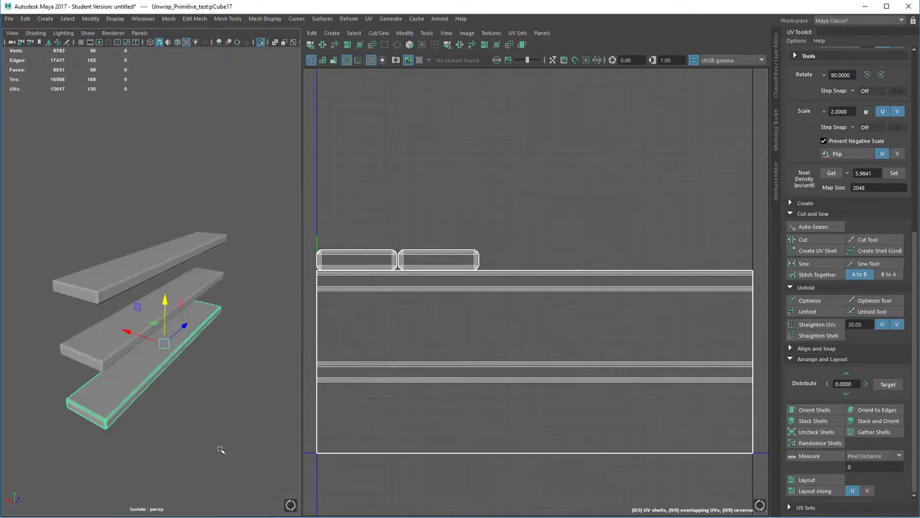
{"action": "scroll", "coordinate": [187, 358], "scroll_direction": "up", "scroll_amount": 5}
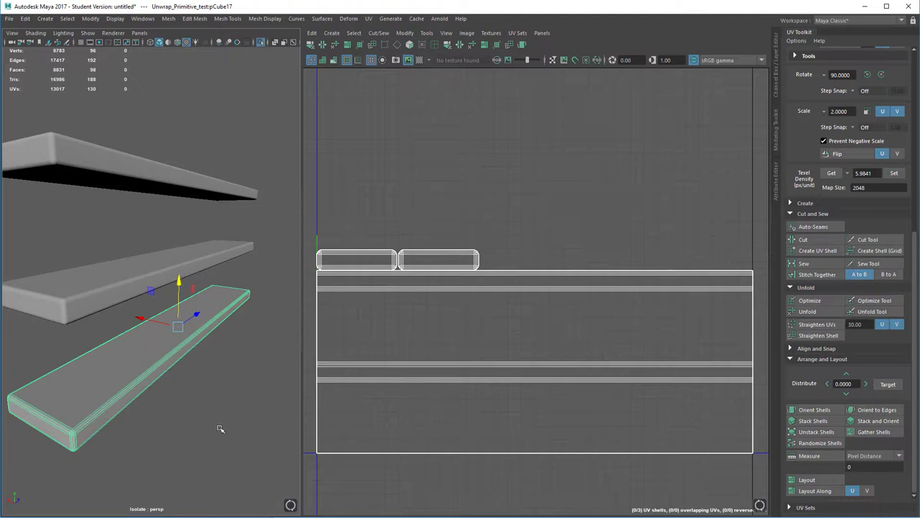
{"action": "key", "text": "shift+d"}
{"action": "scroll", "coordinate": [215, 424], "scroll_direction": "down", "scroll_amount": 2}
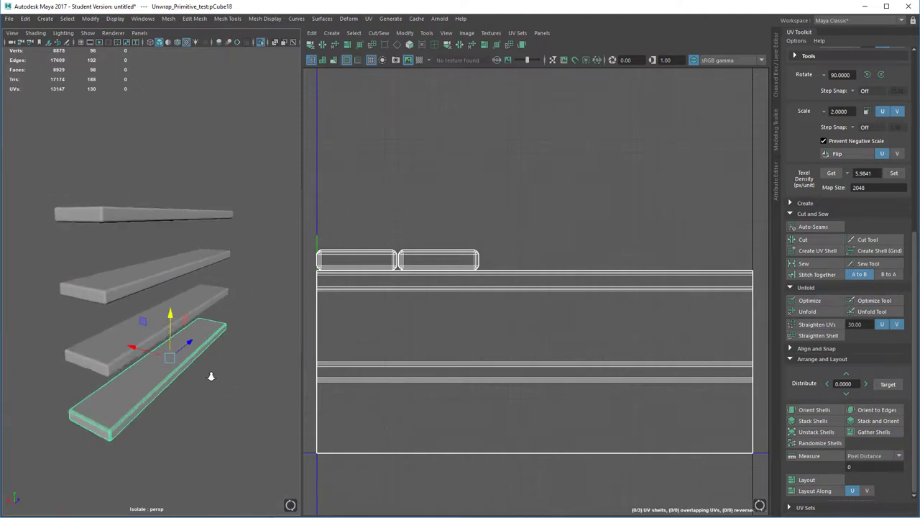
{"action": "left_click_drag", "start_coordinate": [212, 376], "coordinate": [209, 427], "text": "alt"}
In an enlarged perspective view, duplicate the topmost shelf and rotate the copy -90 degrees about X so it stands upright
{"action": "left_click", "coordinate": [151, 146]}
{"action": "left_click_drag", "start_coordinate": [152, 147], "coordinate": [174, 408]}
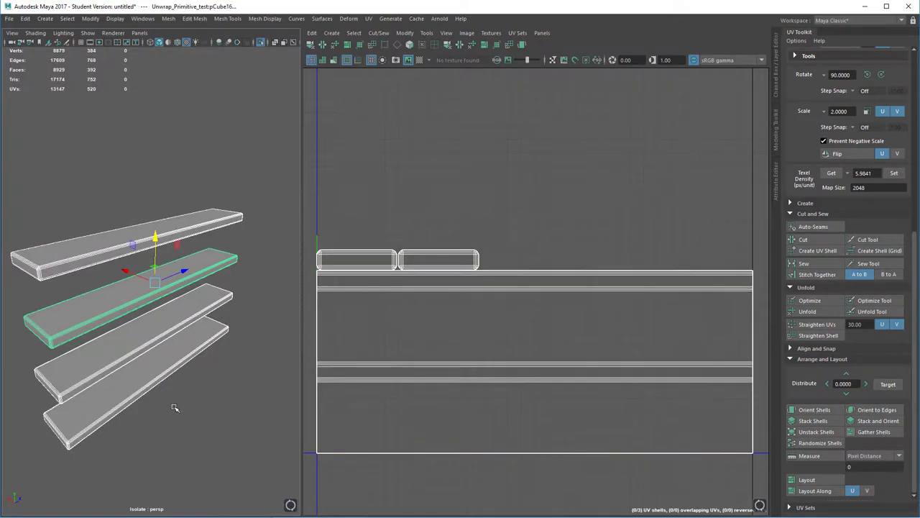
{"action": "key", "text": "space"}
{"action": "scroll", "coordinate": [437, 218], "scroll_direction": "down", "scroll_amount": 3}
{"action": "left_click_drag", "start_coordinate": [438, 218], "coordinate": [406, 309], "text": "alt"}
{"action": "left_click", "coordinate": [224, 165]}
{"action": "left_click", "coordinate": [259, 222]}
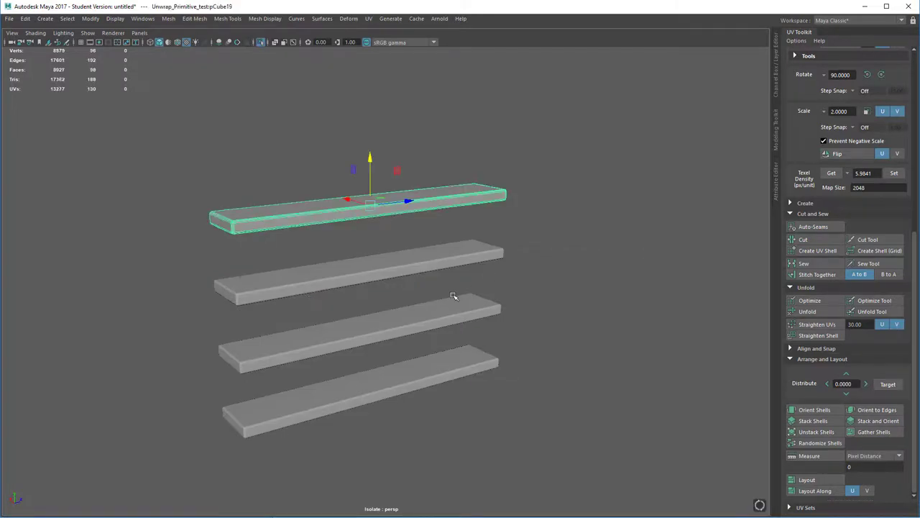
{"action": "key", "text": "e"}
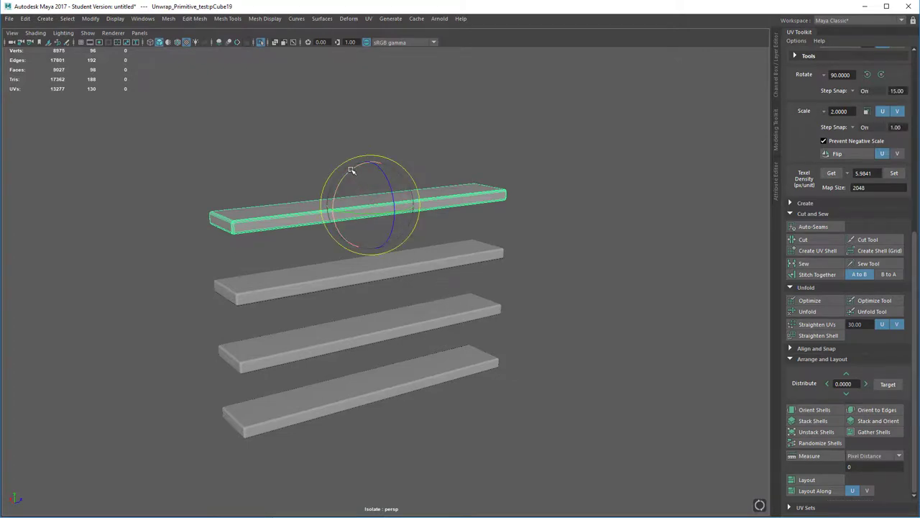
{"action": "left_click_drag", "start_coordinate": [353, 168], "coordinate": [329, 245]}
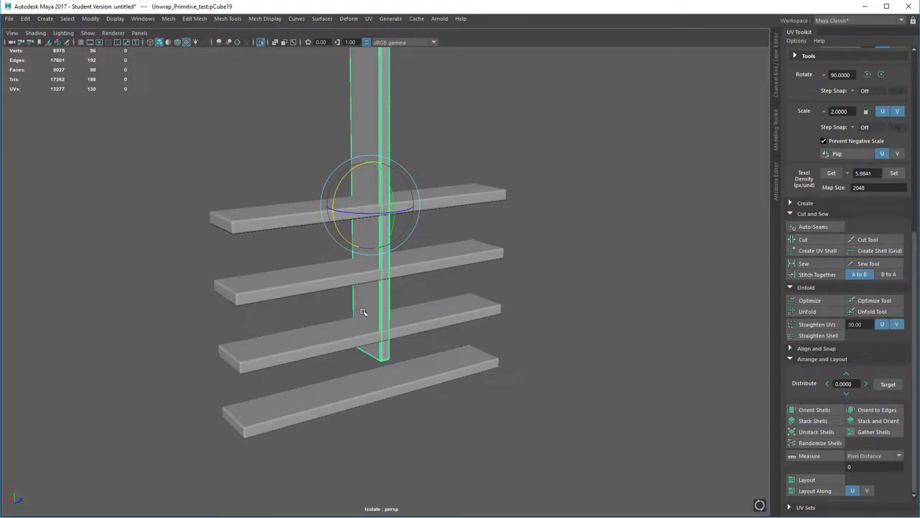
Show the boards in the side view, in wireframe display and full-screen mode
{"action": "key", "text": "space"}
{"action": "left_click_drag", "start_coordinate": [361, 322], "coordinate": [363, 348]}
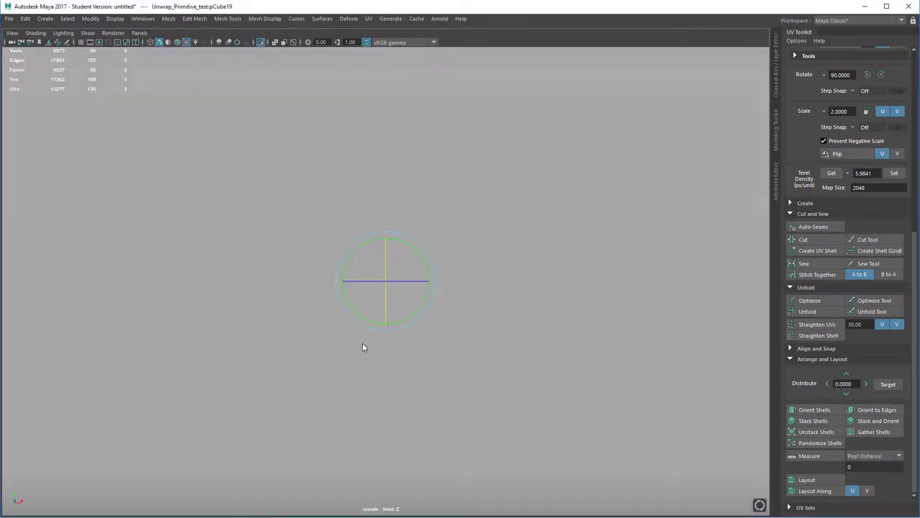
{"action": "key", "text": "f"}
{"action": "right_click_drag", "start_coordinate": [442, 383], "coordinate": [428, 190], "text": "alt"}
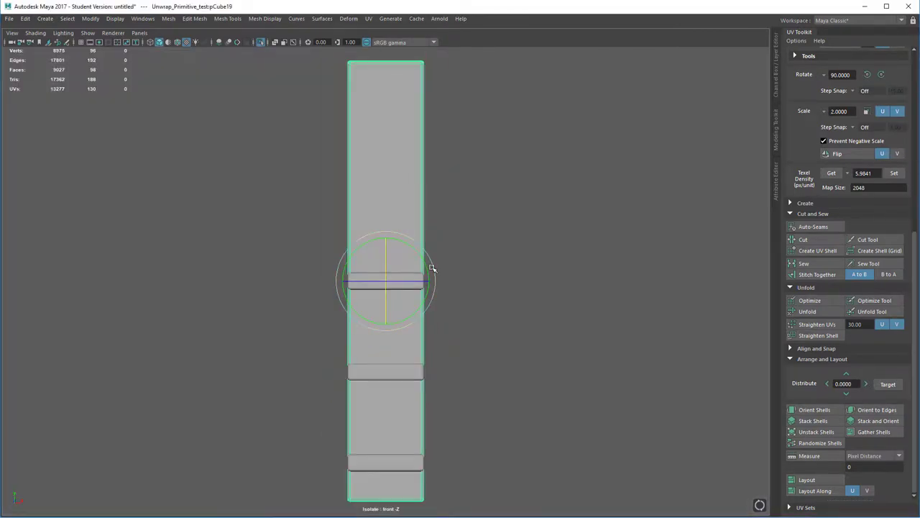
{"action": "key", "text": "space"}
{"action": "left_click_drag", "start_coordinate": [433, 269], "coordinate": [473, 273]}
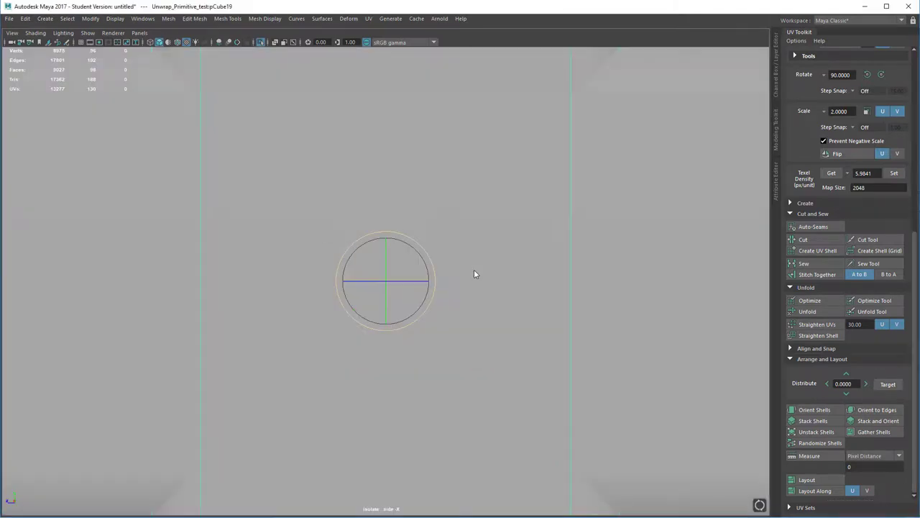
{"action": "scroll", "coordinate": [458, 304], "scroll_direction": "down", "scroll_amount": 6}
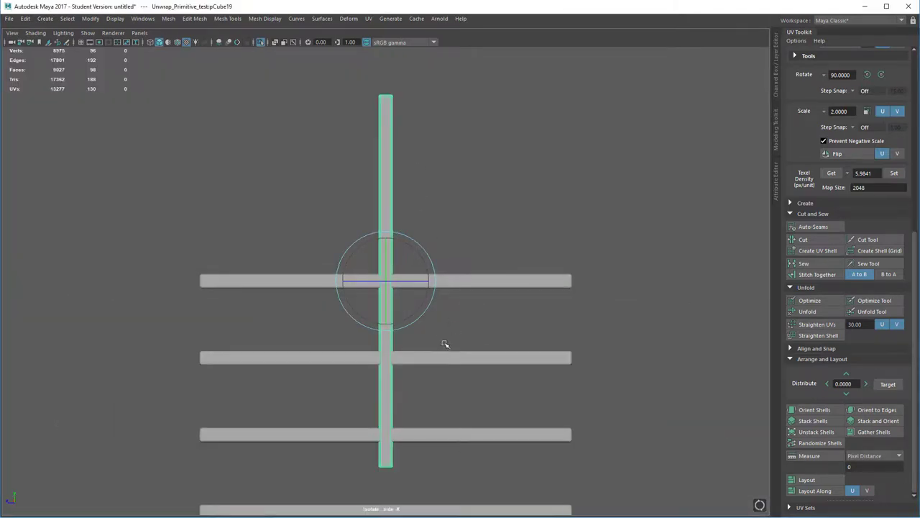
{"action": "key", "text": "4"}
{"action": "middle_click_drag", "start_coordinate": [437, 352], "coordinate": [406, 371], "text": "alt"}
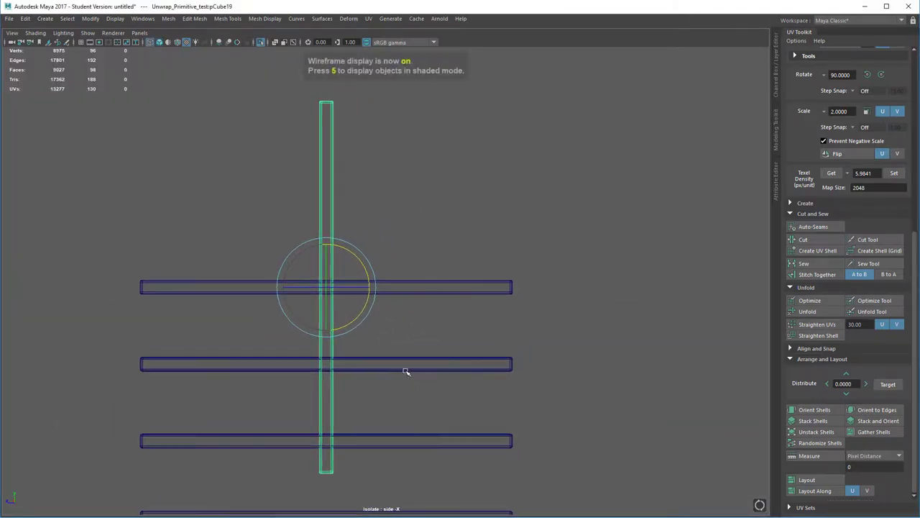
{"action": "key", "text": "ctrl+space"}
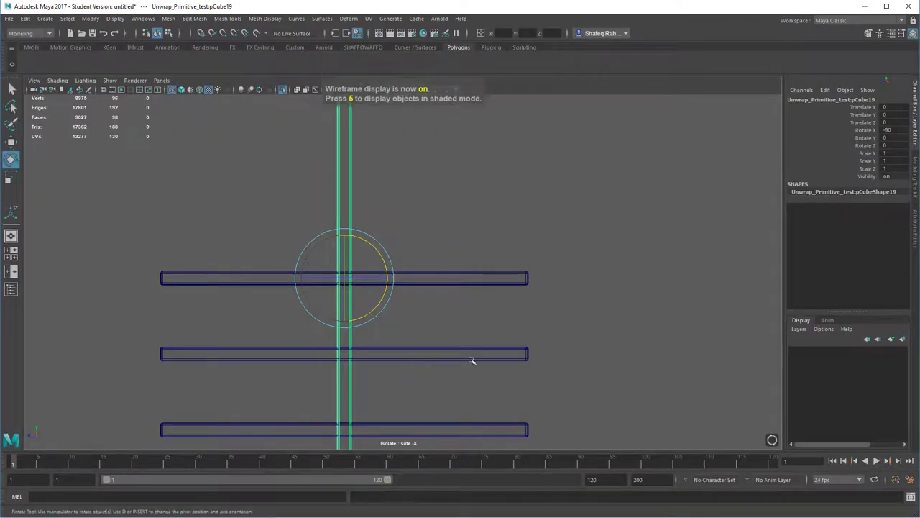
{"action": "key", "text": "ctrl+space"}
Move the upright board out to one end of the shelves and lower it beside them
{"action": "right_click_drag", "start_coordinate": [513, 339], "coordinate": [489, 278], "text": "alt"}
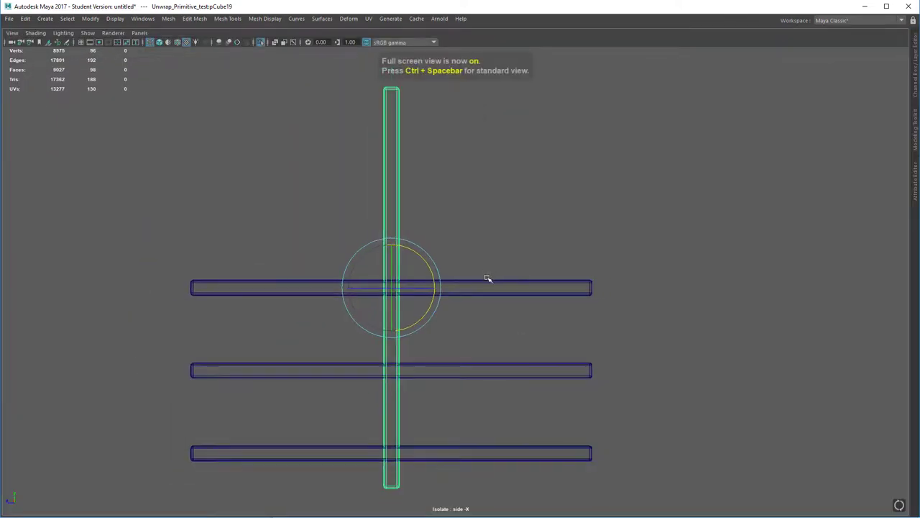
{"action": "middle_click_drag", "start_coordinate": [489, 277], "coordinate": [410, 215], "text": "alt"}
{"action": "right_click_drag", "start_coordinate": [405, 224], "coordinate": [406, 281], "text": "alt"}
{"action": "key", "text": "w"}
{"action": "middle_click_drag", "start_coordinate": [404, 290], "coordinate": [332, 267], "text": "alt"}
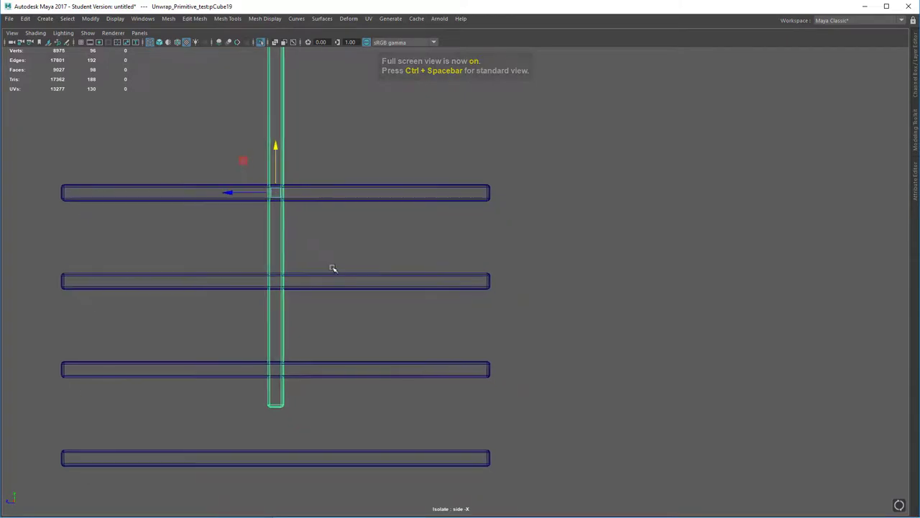
{"action": "left_click_drag", "start_coordinate": [276, 191], "coordinate": [501, 376]}
Nudge the upright board along Z until its inner face touches the shelf ends
{"action": "middle_click_drag", "start_coordinate": [497, 256], "coordinate": [429, 281], "text": "alt"}
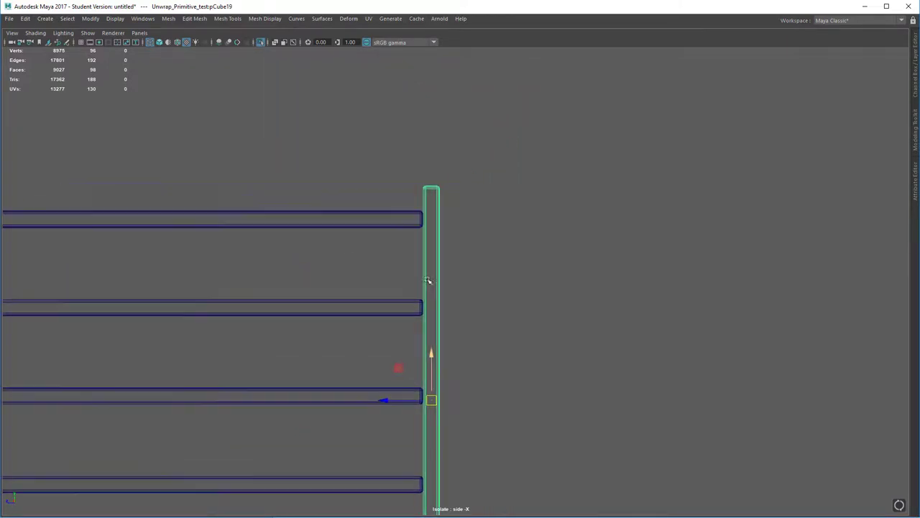
{"action": "right_click_drag", "start_coordinate": [429, 281], "coordinate": [435, 320], "text": "alt"}
{"action": "middle_click_drag", "start_coordinate": [436, 320], "coordinate": [501, 246], "text": "alt"}
{"action": "right_click_drag", "start_coordinate": [501, 245], "coordinate": [512, 356], "text": "alt"}
{"action": "middle_click_drag", "start_coordinate": [512, 356], "coordinate": [493, 408], "text": "alt"}
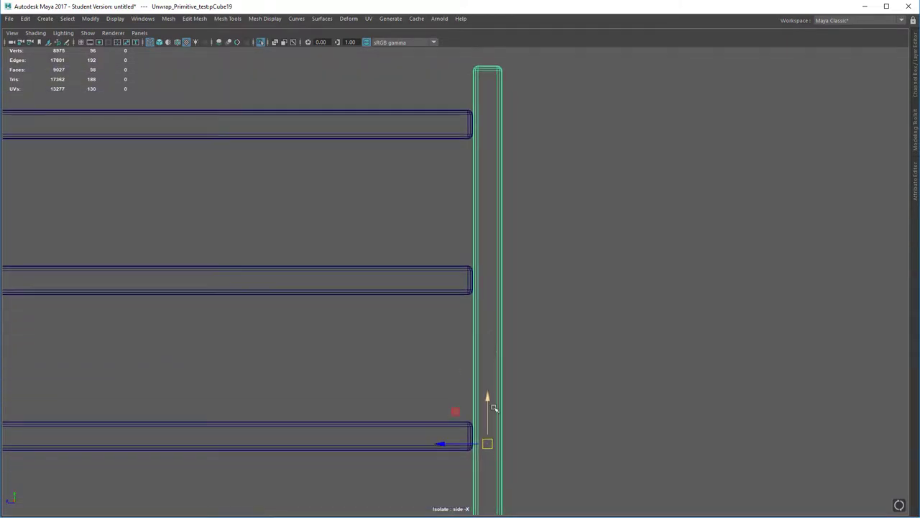
{"action": "middle_click_drag", "start_coordinate": [485, 309], "coordinate": [483, 371], "text": "alt"}
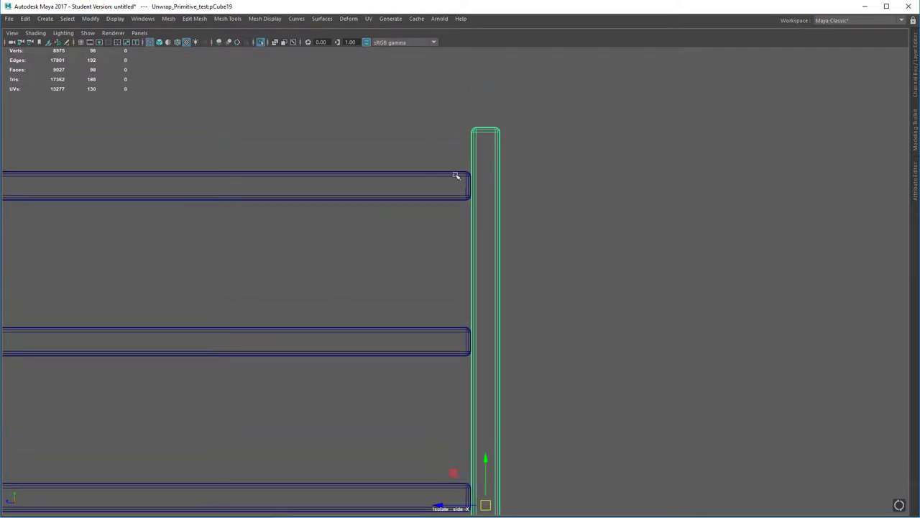
{"action": "middle_click_drag", "start_coordinate": [492, 339], "coordinate": [506, 279], "text": "alt"}
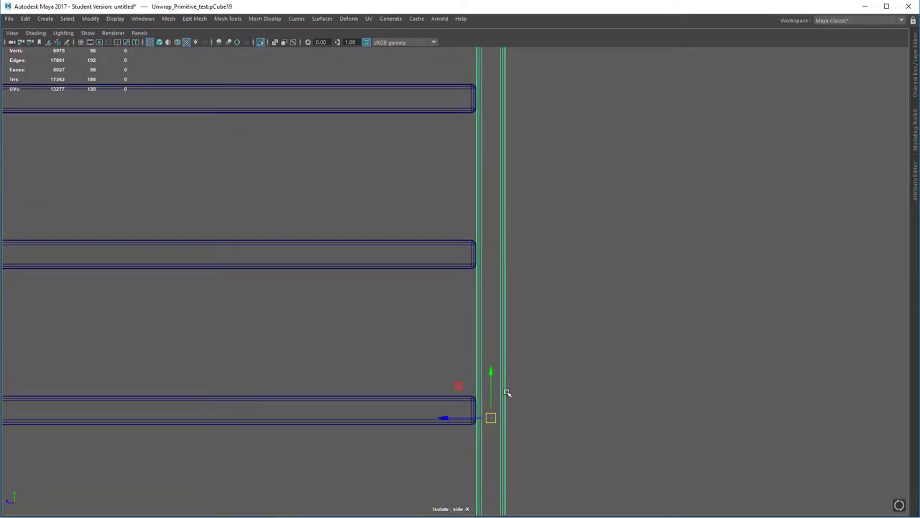
{"action": "scroll", "coordinate": [498, 424], "scroll_direction": "up", "scroll_amount": 5}
{"action": "middle_click_drag", "start_coordinate": [507, 412], "coordinate": [424, 238], "text": "alt"}
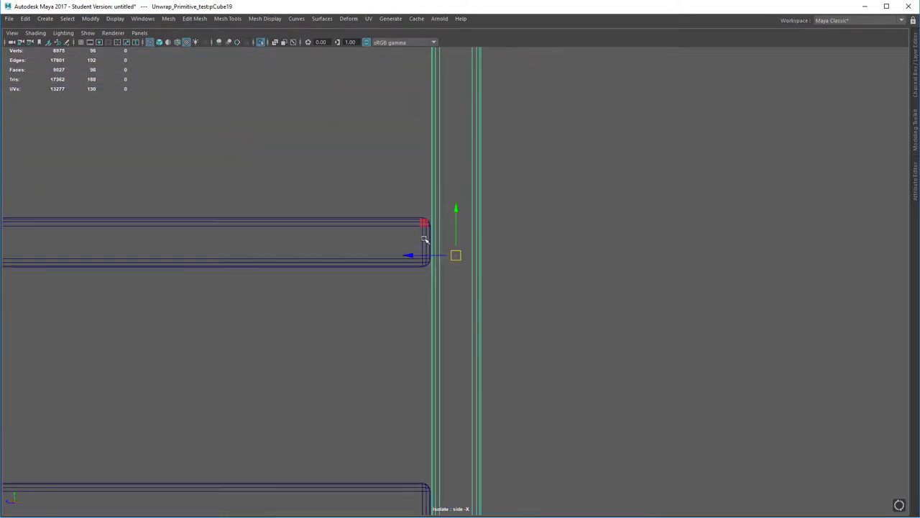
{"action": "scroll", "coordinate": [433, 295], "scroll_direction": "up", "scroll_amount": 9}
{"action": "middle_click_drag", "start_coordinate": [368, 222], "coordinate": [504, 348], "text": "alt"}
{"action": "scroll", "coordinate": [541, 331], "scroll_direction": "up", "scroll_amount": 2}
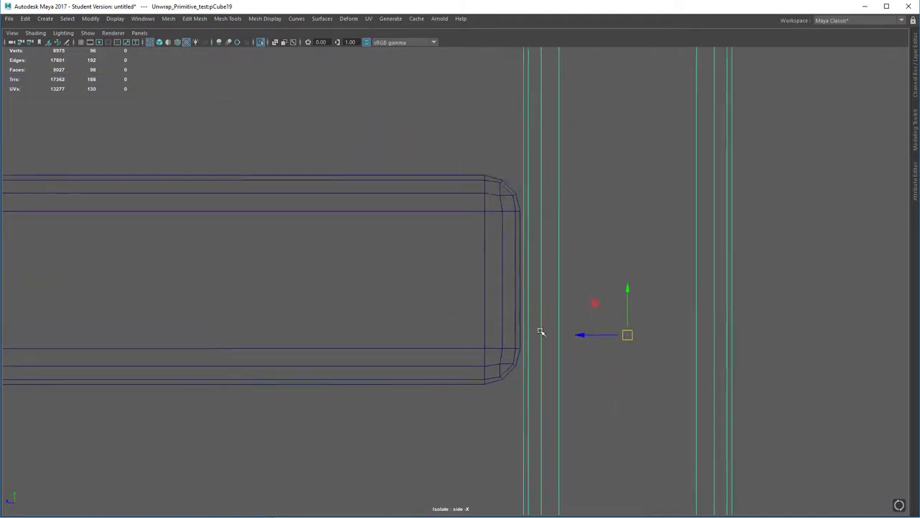
{"action": "scroll", "coordinate": [541, 333], "scroll_direction": "up", "scroll_amount": 3}
{"action": "middle_click_drag", "start_coordinate": [551, 365], "coordinate": [551, 318], "text": "alt"}
{"action": "left_click_drag", "start_coordinate": [524, 303], "coordinate": [520, 304]}
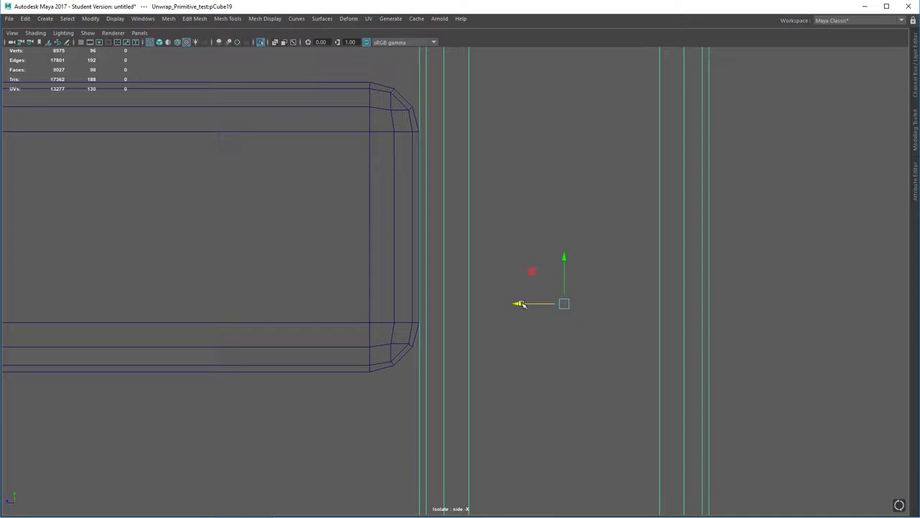
{"action": "scroll", "coordinate": [429, 282], "scroll_direction": "up", "scroll_amount": 4}
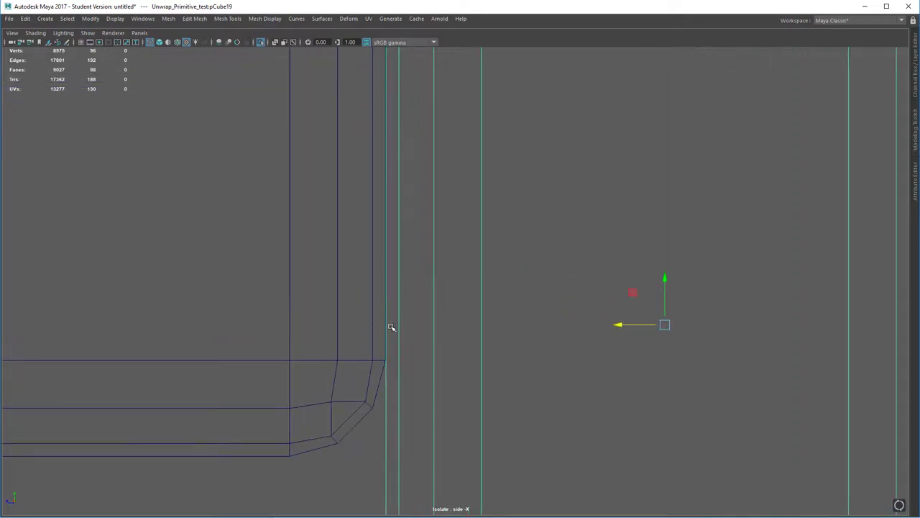
Select the vertices at the upright board's top end and lower them to about the top shelf's height
{"action": "scroll", "coordinate": [392, 326], "scroll_direction": "down", "scroll_amount": 10}
{"action": "middle_click_drag", "start_coordinate": [511, 189], "coordinate": [497, 505], "text": "alt"}
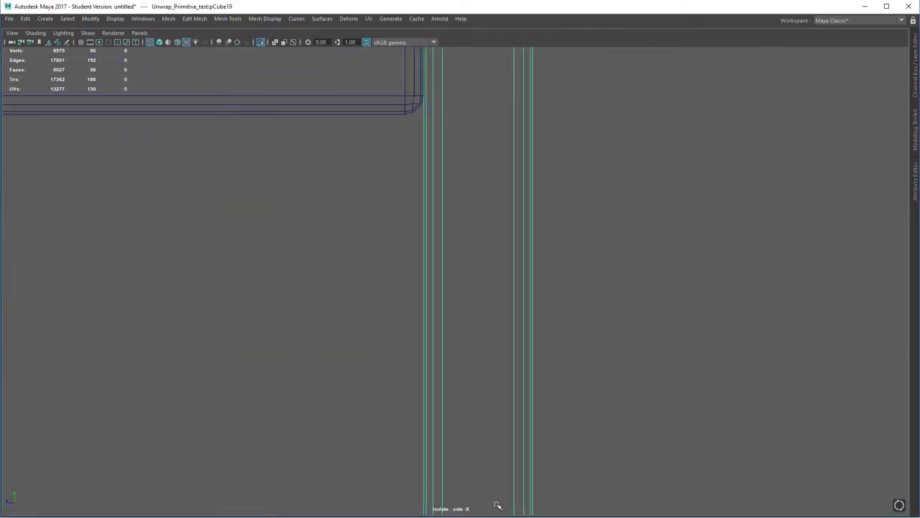
{"action": "middle_click_drag", "start_coordinate": [478, 71], "coordinate": [465, 507], "text": "alt"}
{"action": "scroll", "coordinate": [423, 347], "scroll_direction": "down", "scroll_amount": 4}
{"action": "middle_click_drag", "start_coordinate": [449, 169], "coordinate": [436, 312], "text": "alt"}
{"action": "scroll", "coordinate": [425, 347], "scroll_direction": "up", "scroll_amount": 1}
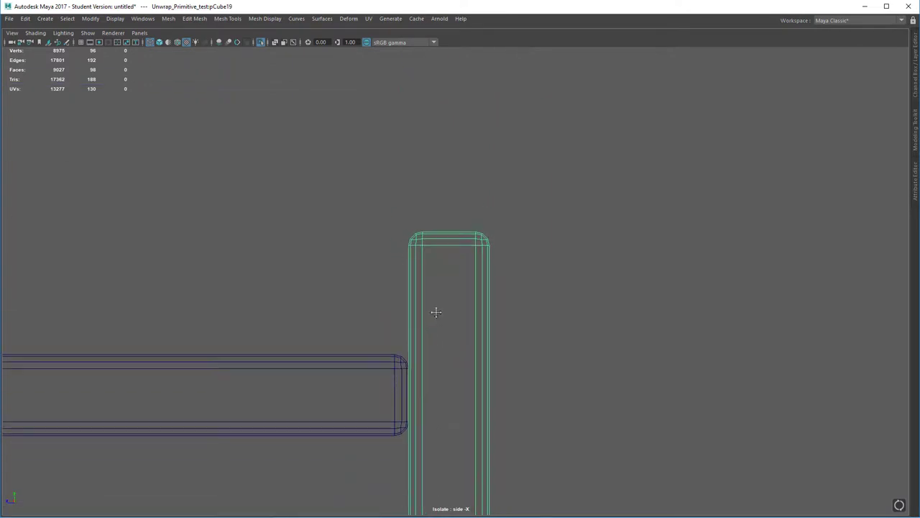
{"action": "right_click_drag", "start_coordinate": [452, 238], "coordinate": [405, 236]}
{"action": "left_click_drag", "start_coordinate": [299, 168], "coordinate": [650, 277]}
{"action": "scroll", "coordinate": [457, 214], "scroll_direction": "up", "scroll_amount": 1}
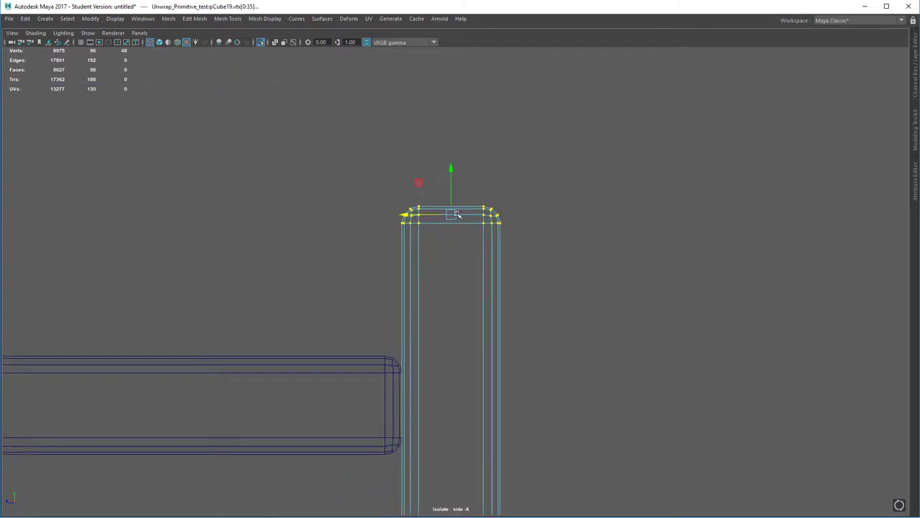
{"action": "left_click_drag", "start_coordinate": [451, 169], "coordinate": [451, 308]}
{"action": "scroll", "coordinate": [450, 309], "scroll_direction": "up", "scroll_amount": 3}
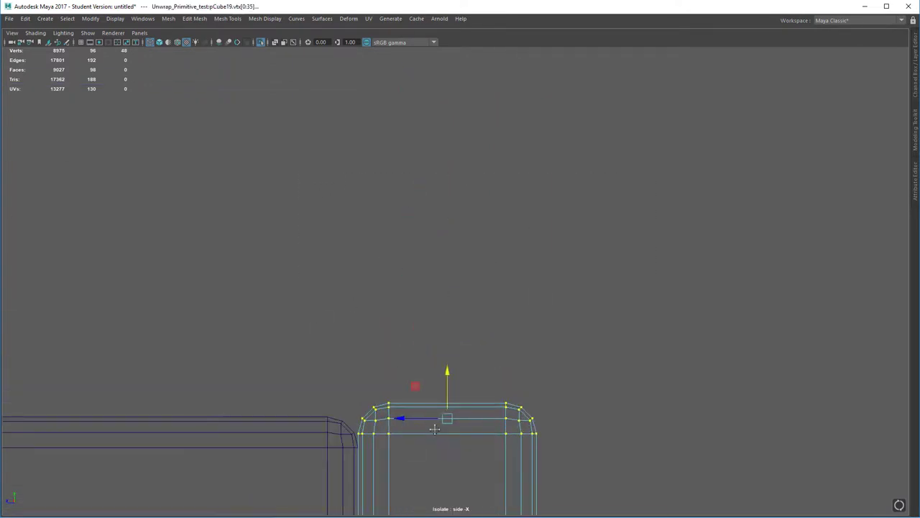
Fine-tune the selected vertices downward until the upright board's top is flush with the top shelf's upper surface
{"action": "middle_click_drag", "start_coordinate": [411, 452], "coordinate": [534, 221], "text": "alt"}
{"action": "scroll", "coordinate": [534, 220], "scroll_direction": "up", "scroll_amount": 2}
{"action": "left_click_drag", "start_coordinate": [604, 155], "coordinate": [604, 179]}
{"action": "scroll", "coordinate": [575, 242], "scroll_direction": "down", "scroll_amount": 4}
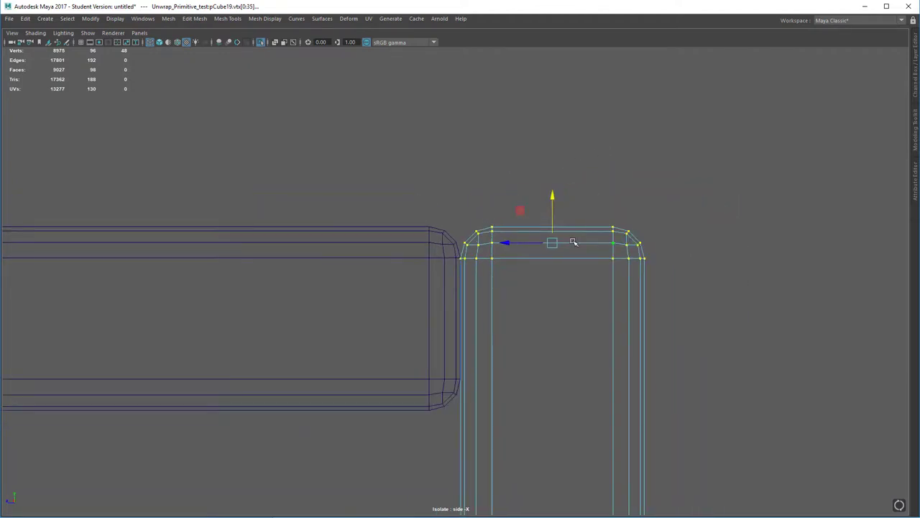
{"action": "scroll", "coordinate": [570, 258], "scroll_direction": "down", "scroll_amount": 10}
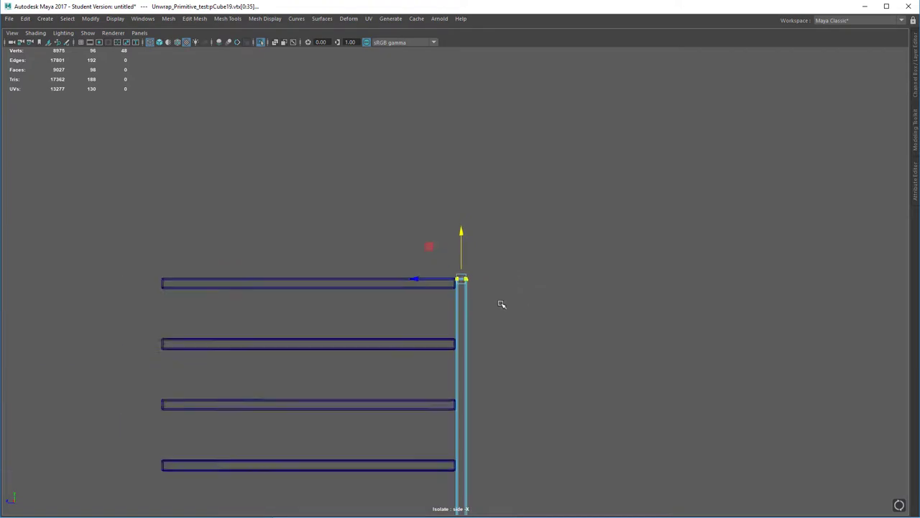
Select the vertices at the upright board's bottom end and raise them until flush with the bottom shelf's underside
{"action": "middle_click_drag", "start_coordinate": [462, 291], "coordinate": [456, 193], "text": "alt"}
{"action": "scroll", "coordinate": [426, 322], "scroll_direction": "up", "scroll_amount": 1}
{"action": "middle_click_drag", "start_coordinate": [442, 358], "coordinate": [445, 355], "text": "alt"}
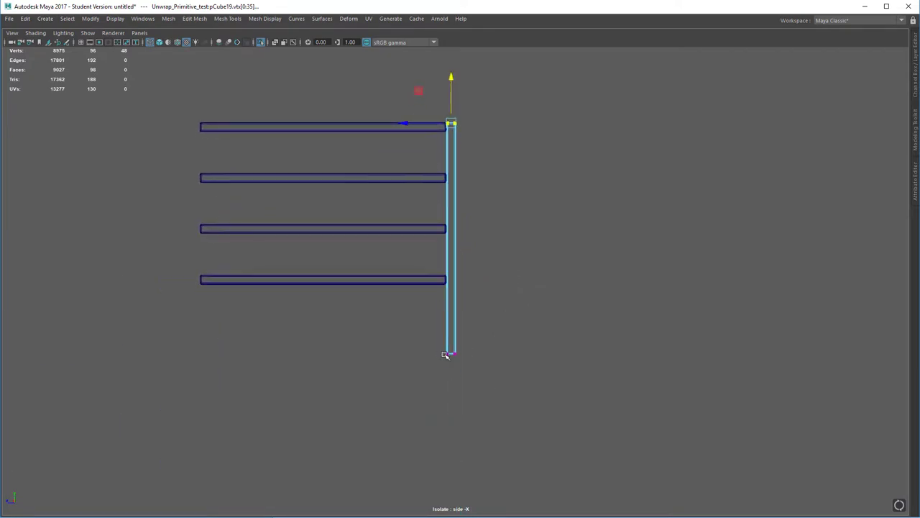
{"action": "left_click_drag", "start_coordinate": [382, 318], "coordinate": [444, 244]}
{"action": "scroll", "coordinate": [450, 358], "scroll_direction": "up", "scroll_amount": 1}
{"action": "key", "text": "f"}
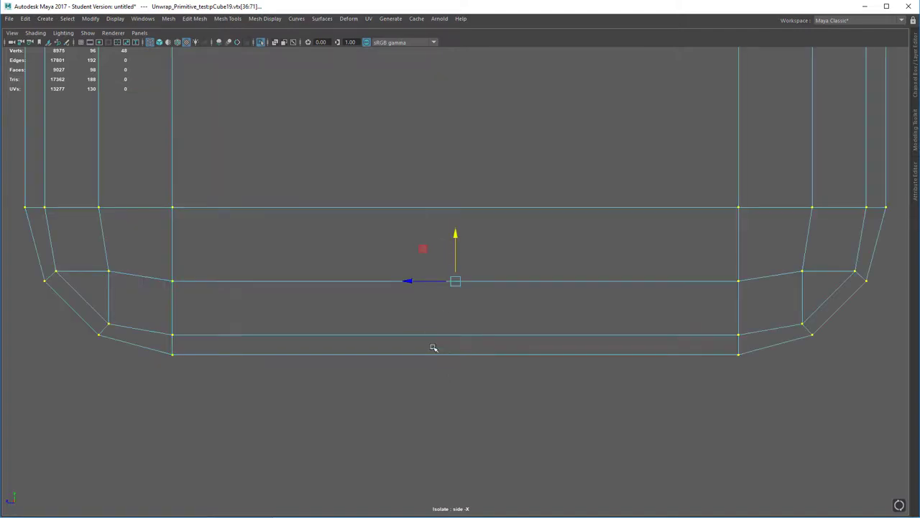
{"action": "scroll", "coordinate": [425, 314], "scroll_direction": "down", "scroll_amount": 7}
{"action": "middle_click_drag", "start_coordinate": [435, 283], "coordinate": [456, 417], "text": "alt"}
{"action": "scroll", "coordinate": [457, 417], "scroll_direction": "up", "scroll_amount": 1}
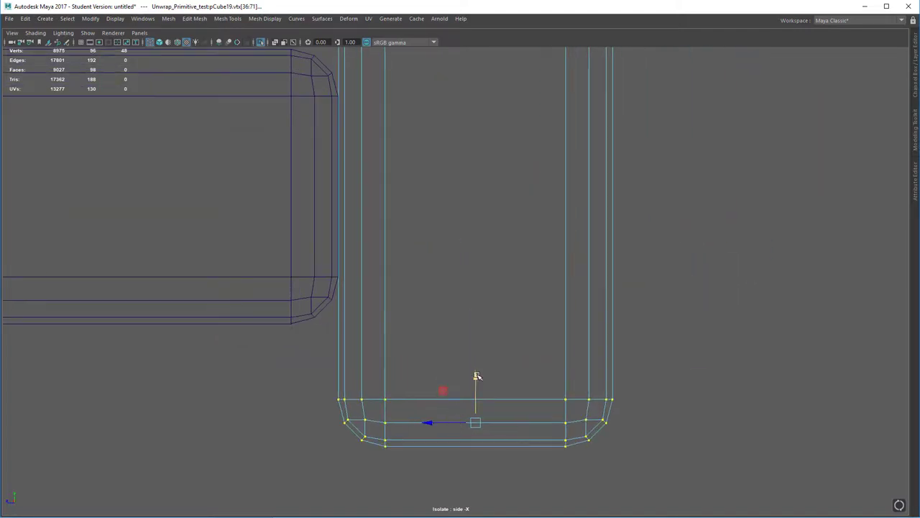
{"action": "left_click_drag", "start_coordinate": [474, 377], "coordinate": [464, 255]}
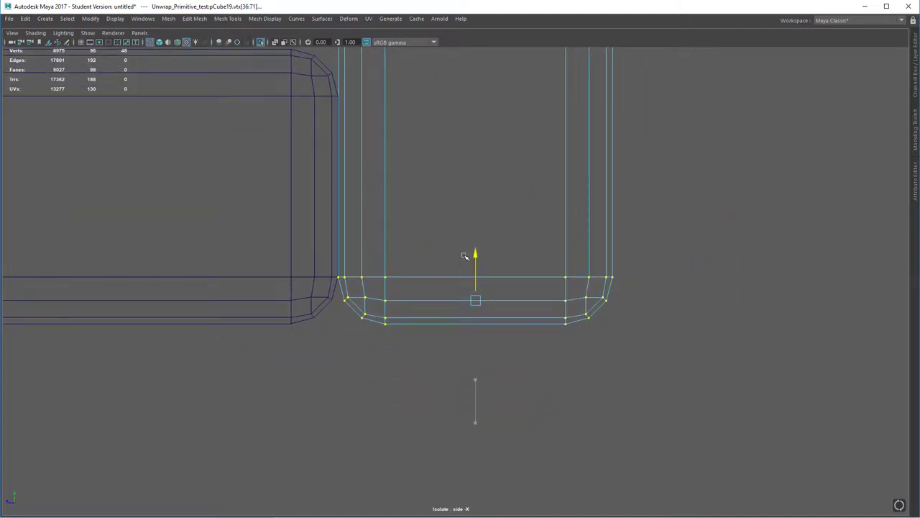
{"action": "scroll", "coordinate": [438, 261], "scroll_direction": "down", "scroll_amount": 6}
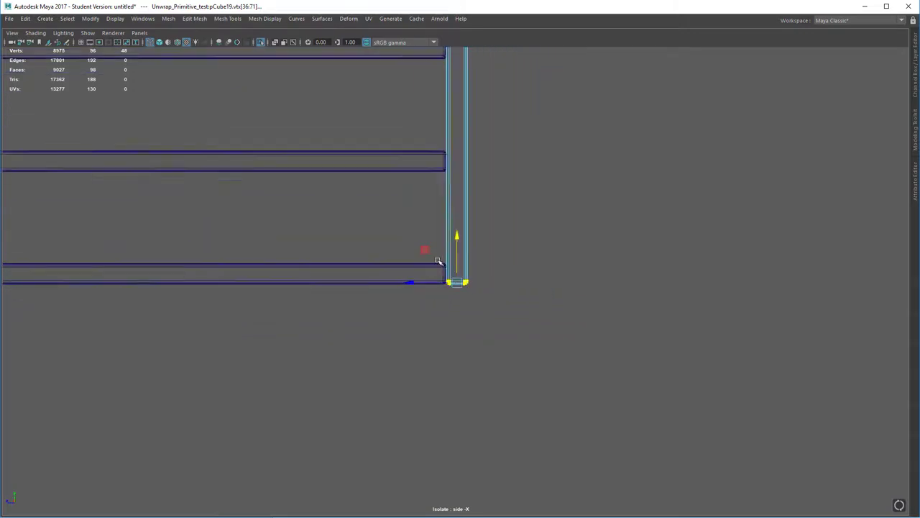
Return to object mode, duplicate the upright board, and move the copy along Z to the opposite end of the shelves
{"action": "scroll", "coordinate": [442, 262], "scroll_direction": "down", "scroll_amount": 6}
{"action": "middle_click_drag", "start_coordinate": [453, 295], "coordinate": [490, 356], "text": "alt"}
{"action": "right_click_drag", "start_coordinate": [491, 219], "coordinate": [532, 208]}
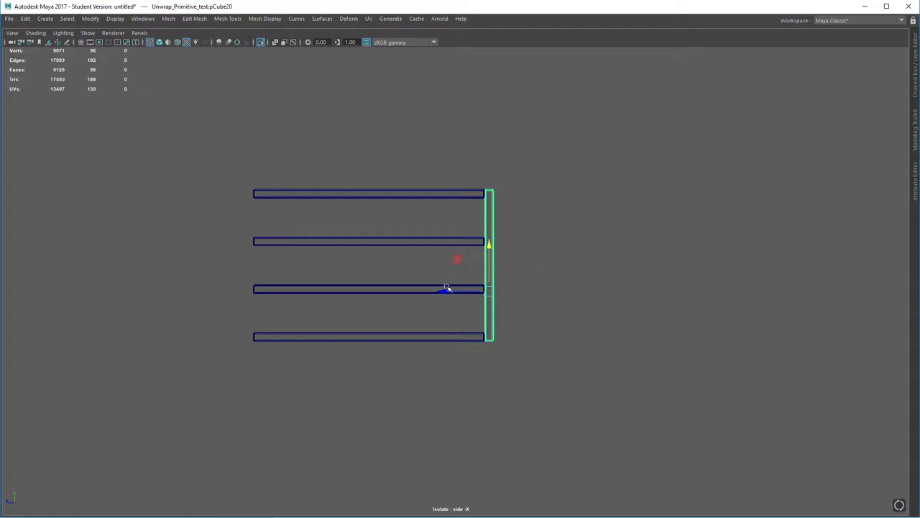
{"action": "left_click_drag", "start_coordinate": [446, 287], "coordinate": [209, 302]}
{"action": "scroll", "coordinate": [232, 300], "scroll_direction": "up", "scroll_amount": 2}
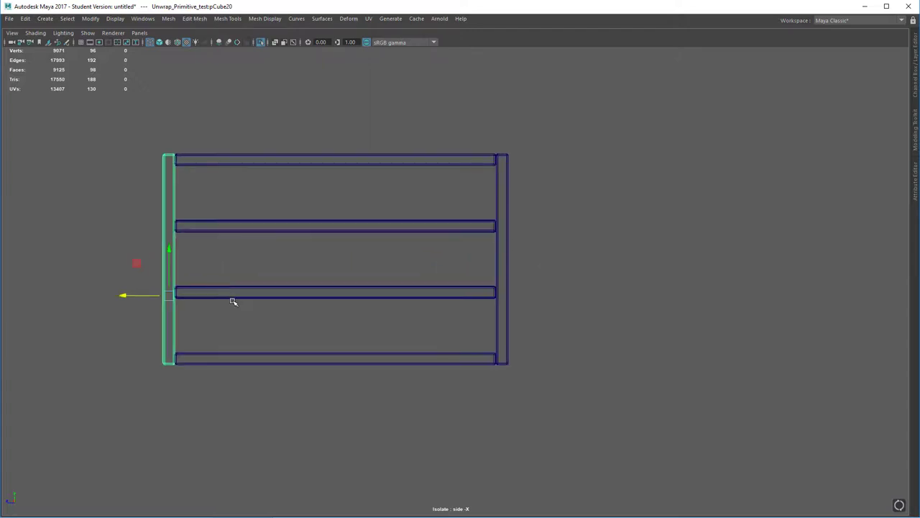
Nudge the copied side panel along Z until its inner face touches the shelf ends
{"action": "scroll", "coordinate": [232, 301], "scroll_direction": "up", "scroll_amount": 3}
{"action": "middle_click_drag", "start_coordinate": [243, 358], "coordinate": [515, 377], "text": "alt"}
{"action": "scroll", "coordinate": [323, 340], "scroll_direction": "up", "scroll_amount": 8}
{"action": "middle_click_drag", "start_coordinate": [184, 398], "coordinate": [454, 303], "text": "alt"}
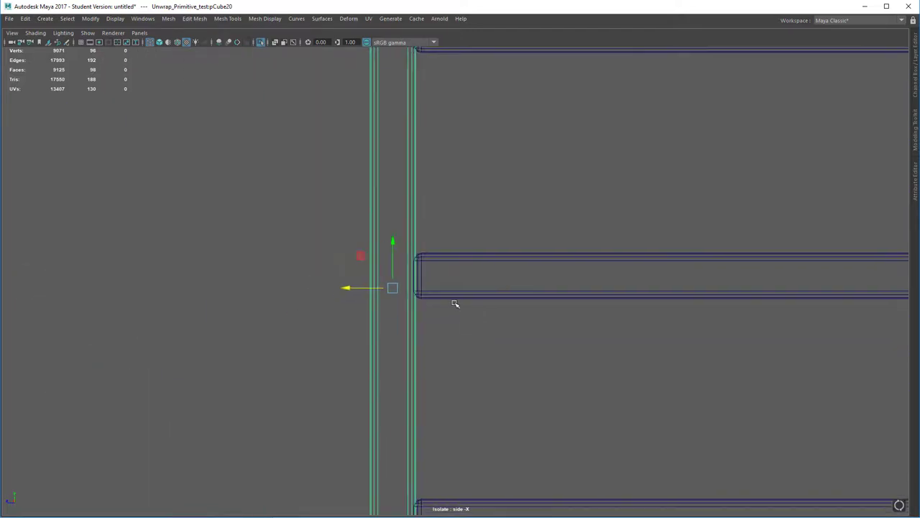
{"action": "scroll", "coordinate": [455, 303], "scroll_direction": "up", "scroll_amount": 4}
{"action": "left_click_drag", "start_coordinate": [223, 308], "coordinate": [213, 304]}
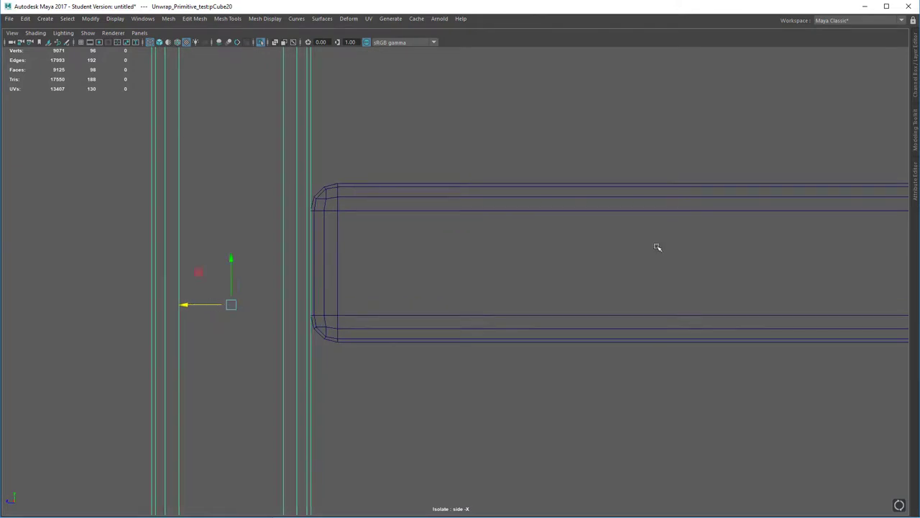
Switch from the side view to the perspective view and show the bookshelf in shaded mode
{"action": "scroll", "coordinate": [694, 271], "scroll_direction": "down", "scroll_amount": 10}
{"action": "scroll", "coordinate": [691, 274], "scroll_direction": "down", "scroll_amount": 2}
{"action": "key", "text": "space"}
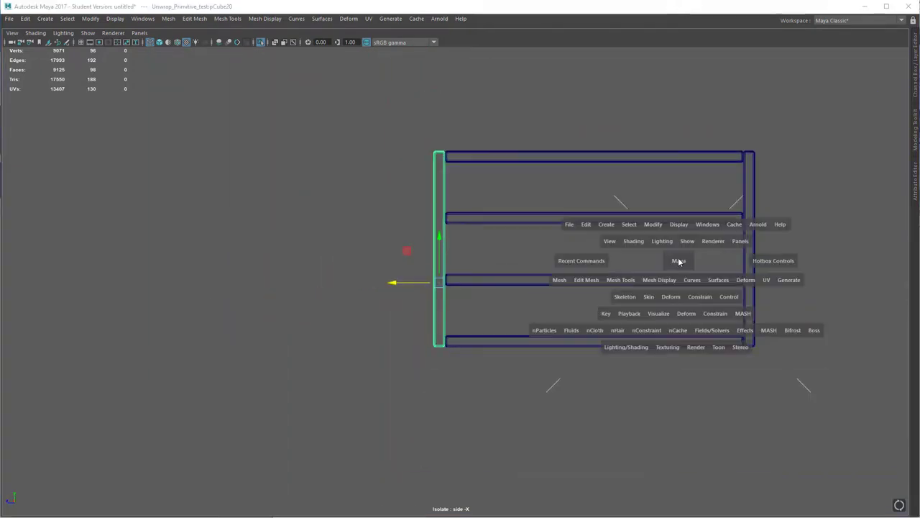
{"action": "left_click_drag", "start_coordinate": [678, 261], "coordinate": [614, 296]}
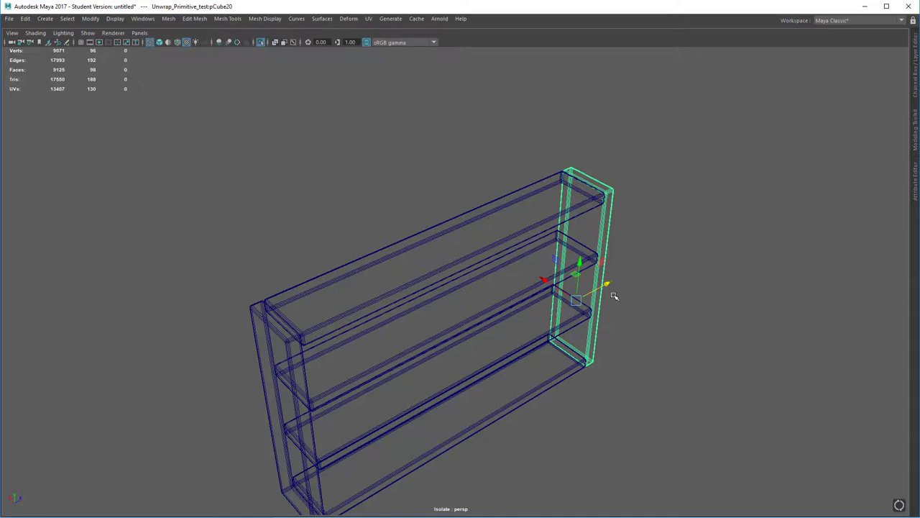
{"action": "key", "text": "5"}
{"action": "left_click_drag", "start_coordinate": [519, 283], "coordinate": [561, 221], "text": "alt"}
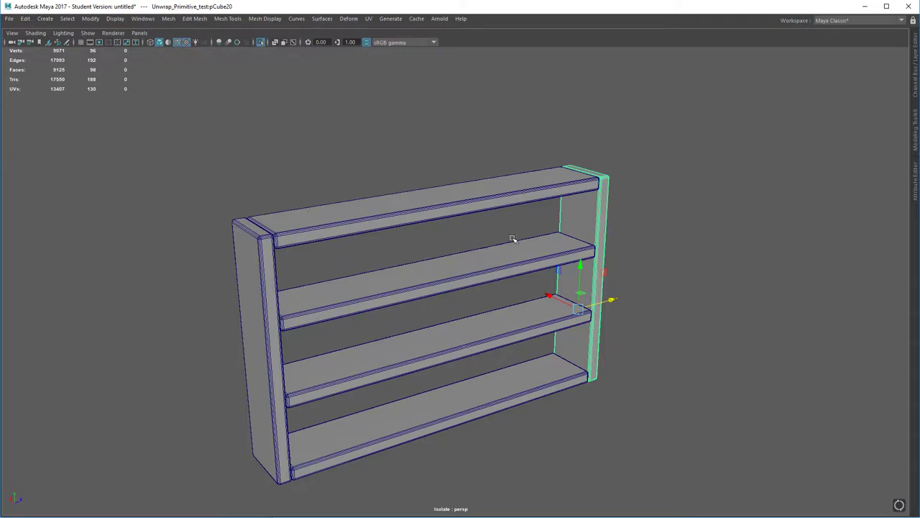
Duplicate the selected side panel and move the copy along Z to the middle of the shelves as a divider
{"action": "mouse_move", "coordinate": [565, 281]}
{"action": "left_mouse_down", "text": "alt"}
{"action": "mouse_move", "coordinate": [508, 251]}
{"action": "mouse_move", "coordinate": [550, 271]}
{"action": "left_mouse_up", "text": "alt"}
{"action": "key", "text": "r"}
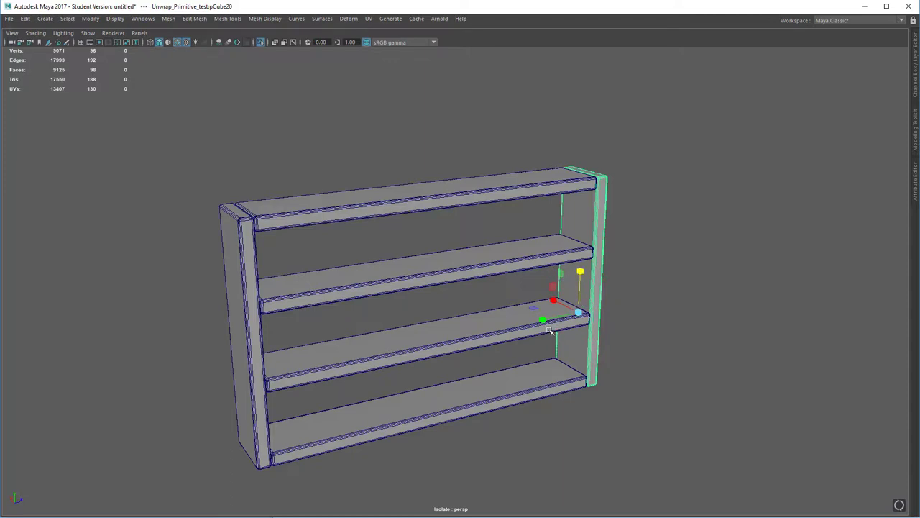
{"action": "left_click_drag", "start_coordinate": [550, 329], "coordinate": [420, 368], "text": "alt"}
{"action": "key", "text": "ctrl+d"}
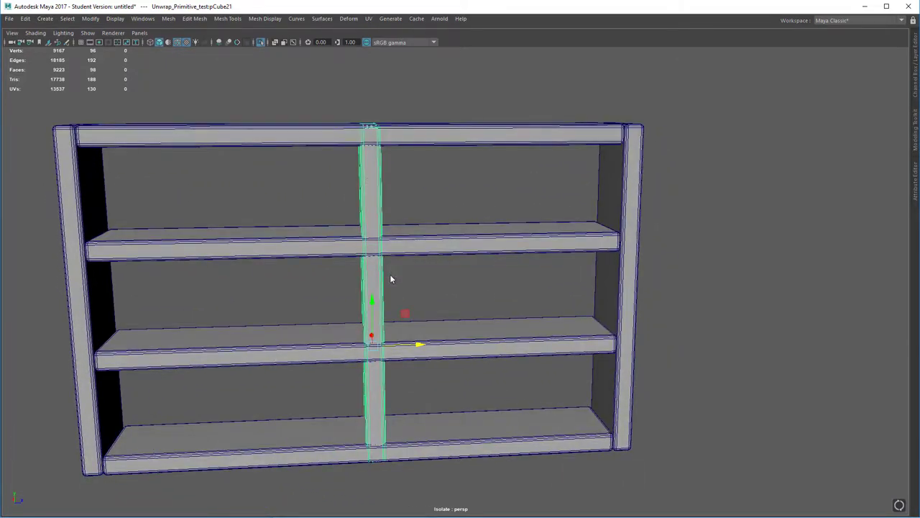
In the wireframe top view, select the vertices on one face of the divider and move them inward to roughly halve its thickness
{"action": "key", "text": "space"}
{"action": "left_click_drag", "start_coordinate": [391, 279], "coordinate": [345, 279]}
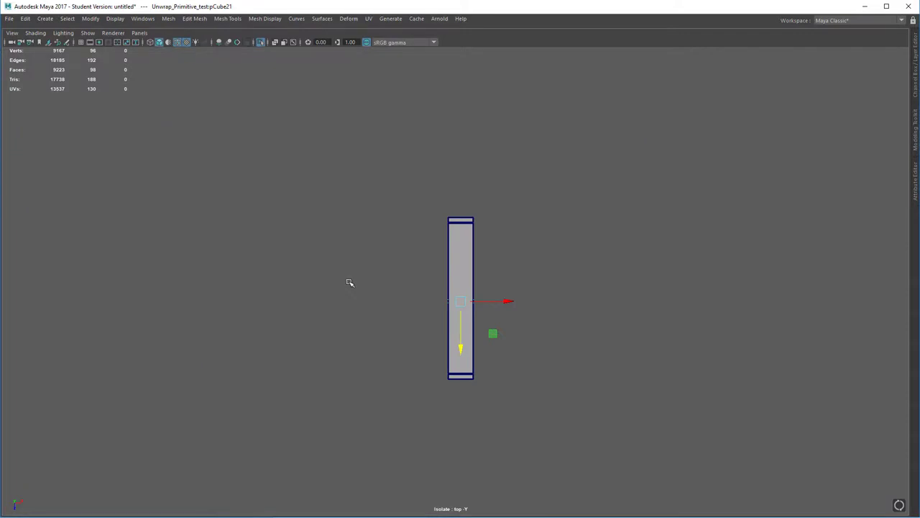
{"action": "key", "text": "4"}
{"action": "scroll", "coordinate": [484, 307], "scroll_direction": "up", "scroll_amount": 6}
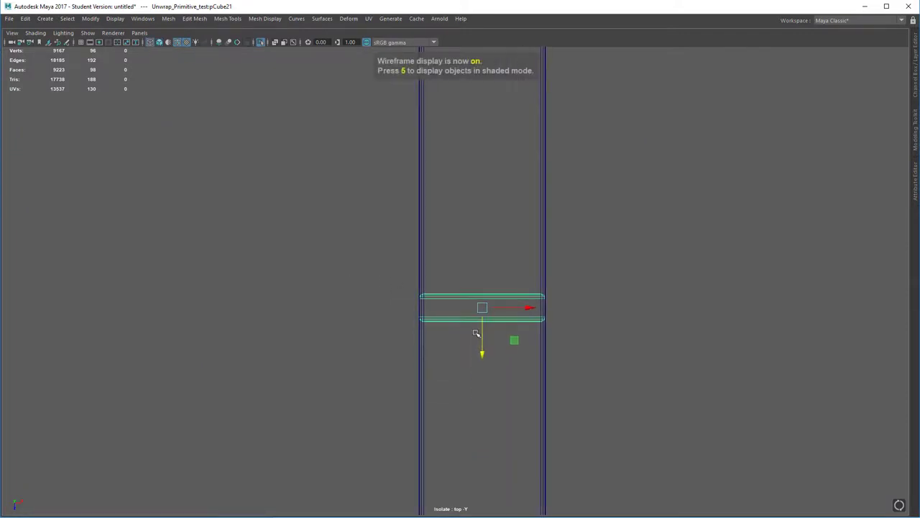
{"action": "right_click_drag", "start_coordinate": [623, 259], "coordinate": [575, 255]}
{"action": "left_click_drag", "start_coordinate": [314, 254], "coordinate": [673, 305]}
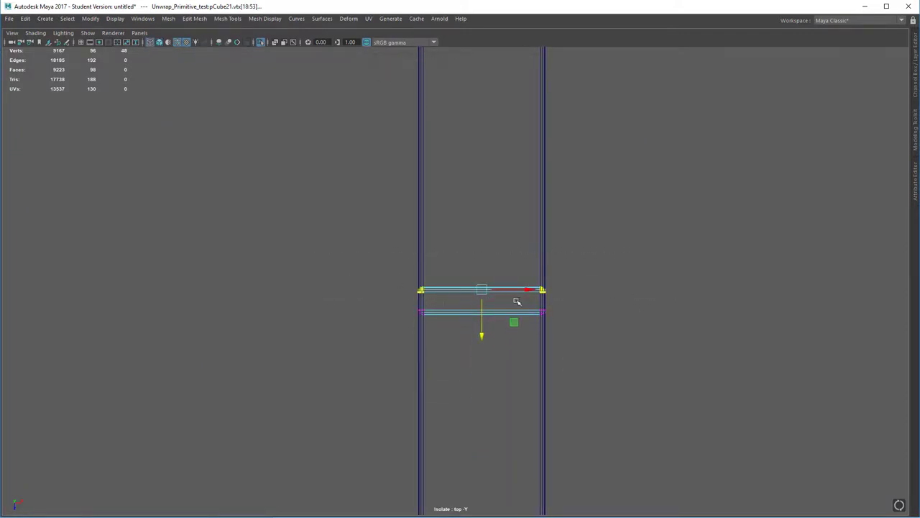
{"action": "scroll", "coordinate": [456, 330], "scroll_direction": "up", "scroll_amount": 3}
{"action": "left_click_drag", "start_coordinate": [508, 323], "coordinate": [515, 347]}
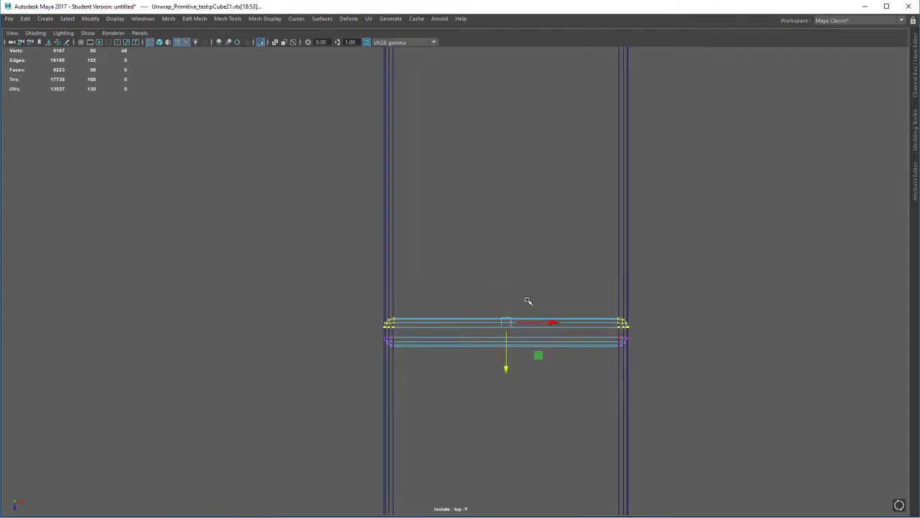
Return to the shaded perspective view and leave vertex mode on the divider
{"action": "key", "text": "space"}
{"action": "left_click_drag", "start_coordinate": [526, 297], "coordinate": [530, 228]}
{"action": "right_click", "coordinate": [452, 130]}
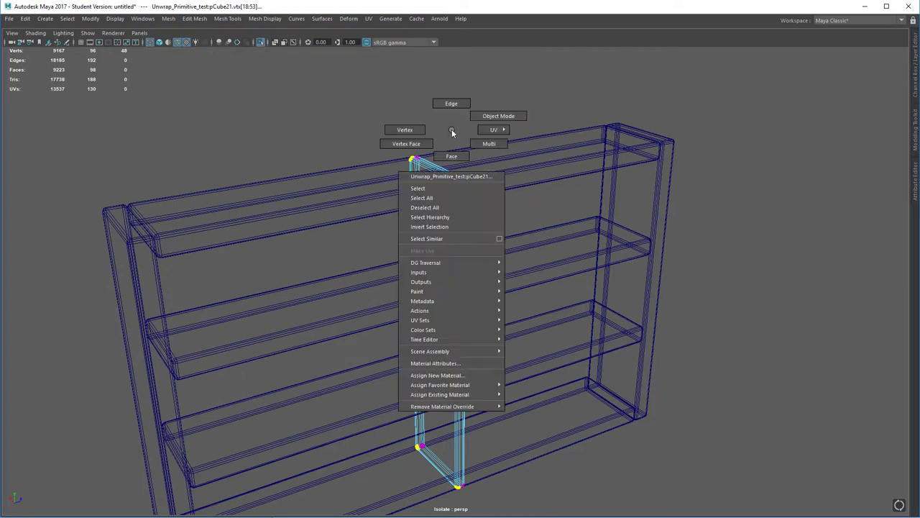
{"action": "left_click", "coordinate": [441, 168]}
{"action": "key", "text": "4"}
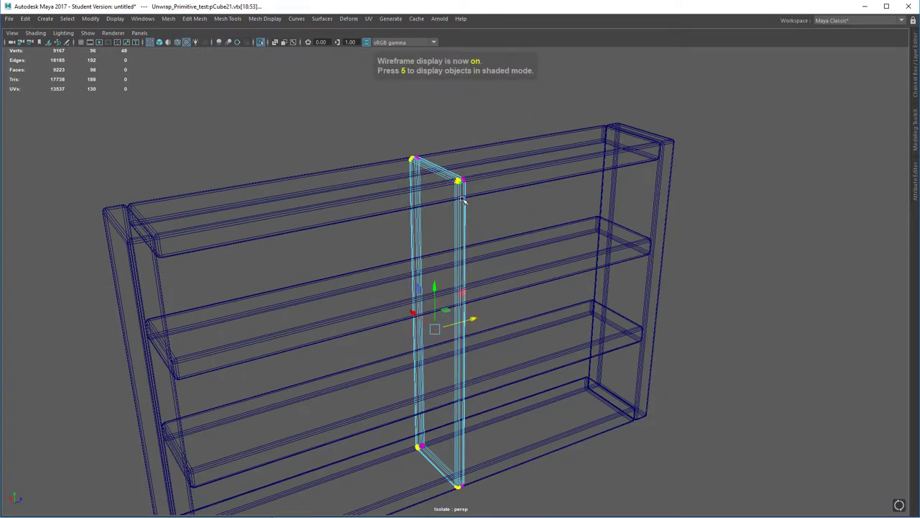
{"action": "key", "text": "F8"}
{"action": "key", "text": "5"}
Examine where the divider overlaps the top shelf and its beveled front edge
{"action": "mouse_move", "coordinate": [504, 298]}
{"action": "left_mouse_down", "text": "alt"}
{"action": "mouse_move", "coordinate": [562, 316]}
{"action": "mouse_move", "coordinate": [505, 185]}
{"action": "left_mouse_up", "text": "alt"}
{"action": "right_click_drag", "start_coordinate": [505, 185], "coordinate": [540, 266], "text": "alt"}
{"action": "left_click_drag", "start_coordinate": [540, 266], "coordinate": [431, 398], "text": "alt"}
{"action": "right_click_drag", "start_coordinate": [405, 325], "coordinate": [422, 325], "text": "alt"}
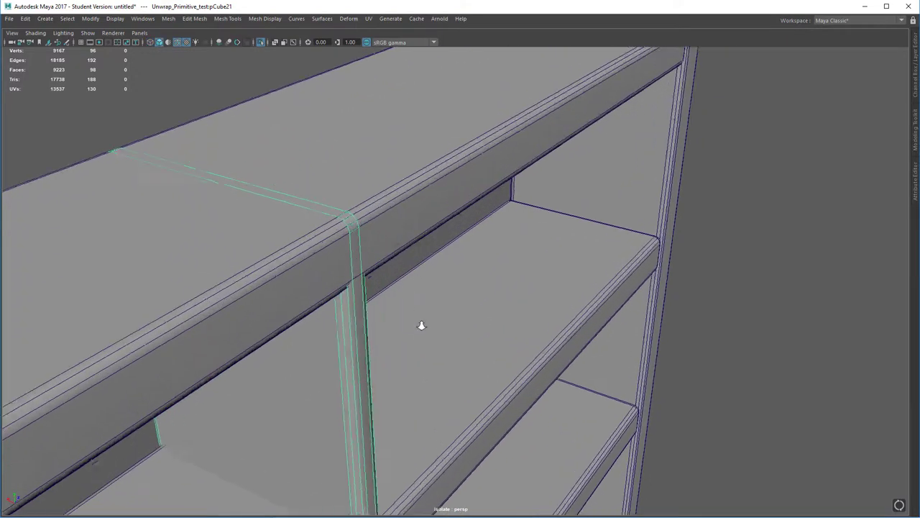
{"action": "left_click_drag", "start_coordinate": [421, 325], "coordinate": [292, 245], "text": "alt"}
{"action": "left_click_drag", "start_coordinate": [282, 209], "coordinate": [283, 249], "text": "alt"}
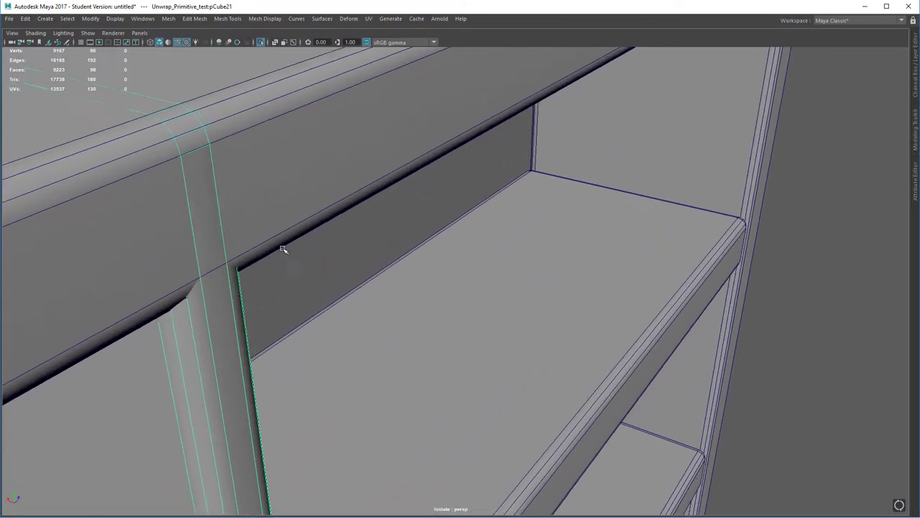
{"action": "right_click_drag", "start_coordinate": [253, 230], "coordinate": [474, 316], "text": "alt"}
{"action": "left_click_drag", "start_coordinate": [474, 317], "coordinate": [519, 293], "text": "alt"}
{"action": "middle_click_drag", "start_coordinate": [519, 294], "coordinate": [516, 286], "text": "alt"}
{"action": "left_click_drag", "start_coordinate": [515, 286], "coordinate": [560, 249], "text": "alt"}
Select the vertices along the divider's front edge and try to adjust their depth along X
{"action": "right_click_drag", "start_coordinate": [559, 246], "coordinate": [512, 248]}
{"action": "left_click_drag", "start_coordinate": [511, 249], "coordinate": [442, 131], "text": "alt"}
{"action": "left_click_drag", "start_coordinate": [422, 80], "coordinate": [526, 401]}
{"action": "left_click_drag", "start_coordinate": [464, 243], "coordinate": [432, 335], "text": "alt"}
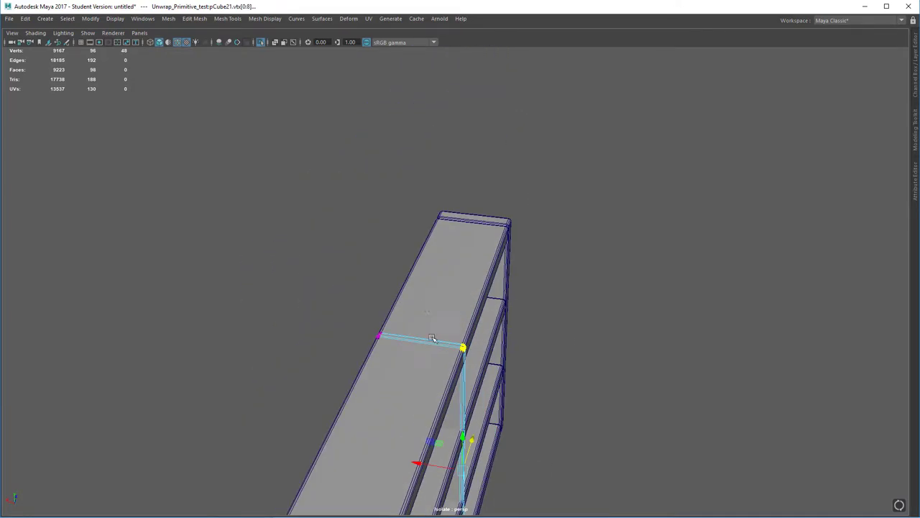
{"action": "right_click_drag", "start_coordinate": [432, 335], "coordinate": [456, 400], "text": "alt"}
{"action": "left_click_drag", "start_coordinate": [456, 400], "coordinate": [421, 413], "text": "alt"}
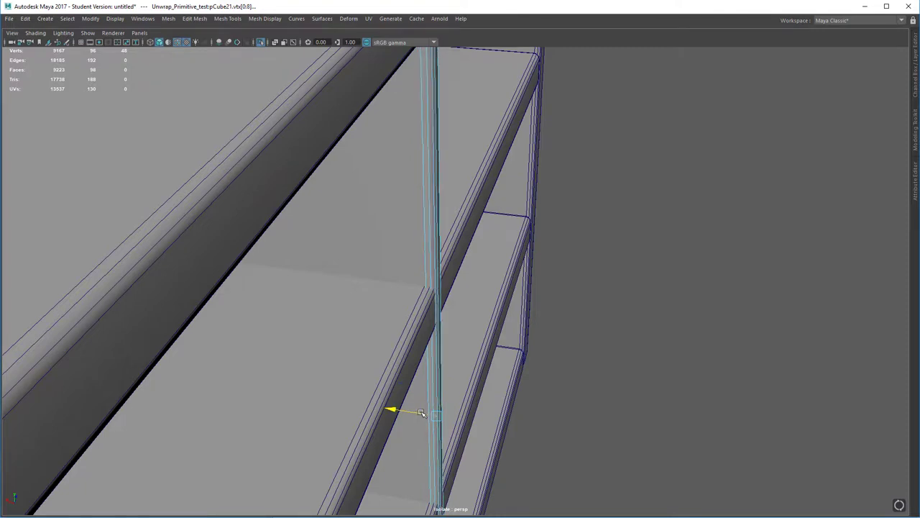
{"action": "left_click_drag", "start_coordinate": [479, 250], "coordinate": [580, 202], "text": "alt"}
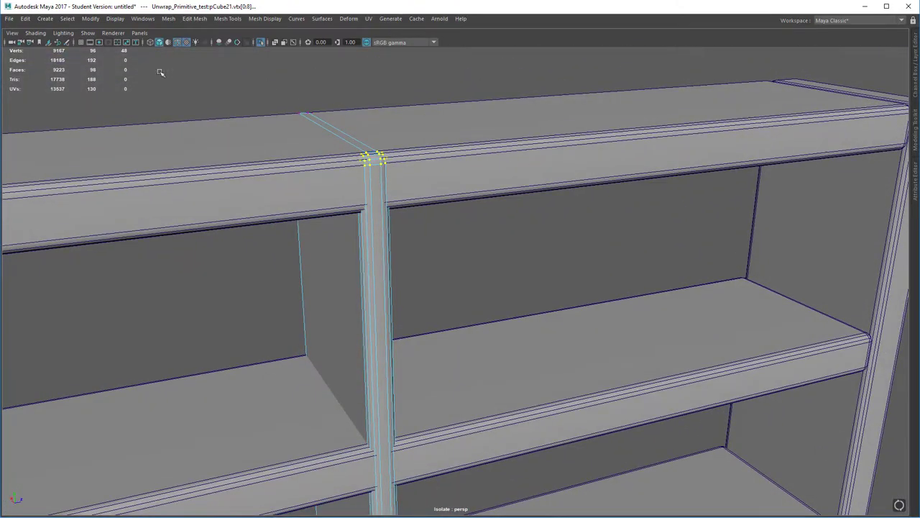
{"action": "key", "text": "w"}
{"action": "left_click_drag", "start_coordinate": [468, 222], "coordinate": [417, 176], "text": "alt"}
{"action": "left_click_drag", "start_coordinate": [424, 186], "coordinate": [511, 279], "text": "alt"}
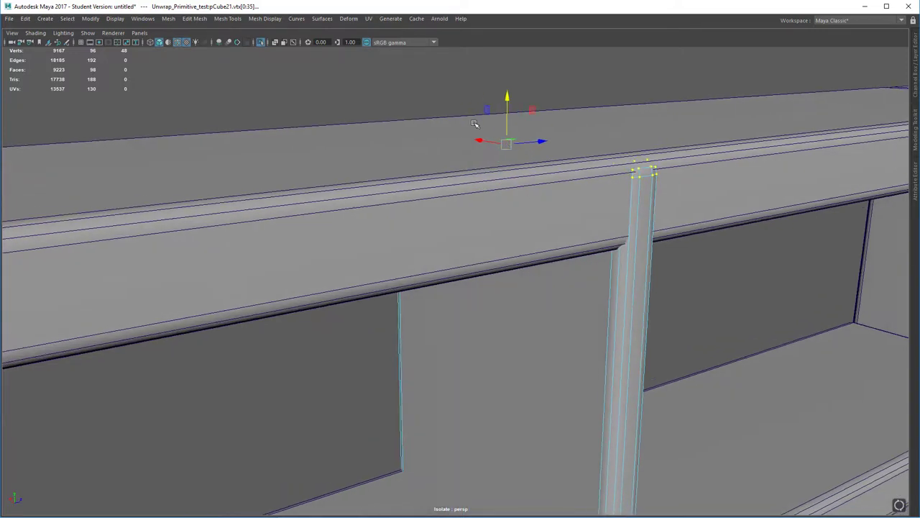
Return to object mode and select the middle divider with the whole bookshelf in view
{"action": "right_click_drag", "start_coordinate": [434, 89], "coordinate": [512, 71]}
{"action": "left_click", "coordinate": [598, 72]}
{"action": "right_click_drag", "start_coordinate": [647, 206], "coordinate": [646, 101], "text": "alt"}
{"action": "right_click_drag", "start_coordinate": [674, 247], "coordinate": [604, 108], "text": "alt"}
{"action": "middle_click_drag", "start_coordinate": [539, 263], "coordinate": [549, 226], "text": "alt"}
{"action": "right_click_drag", "start_coordinate": [548, 226], "coordinate": [541, 287], "text": "alt"}
{"action": "left_click_drag", "start_coordinate": [541, 286], "coordinate": [515, 284], "text": "alt"}
{"action": "left_click", "coordinate": [453, 213]}
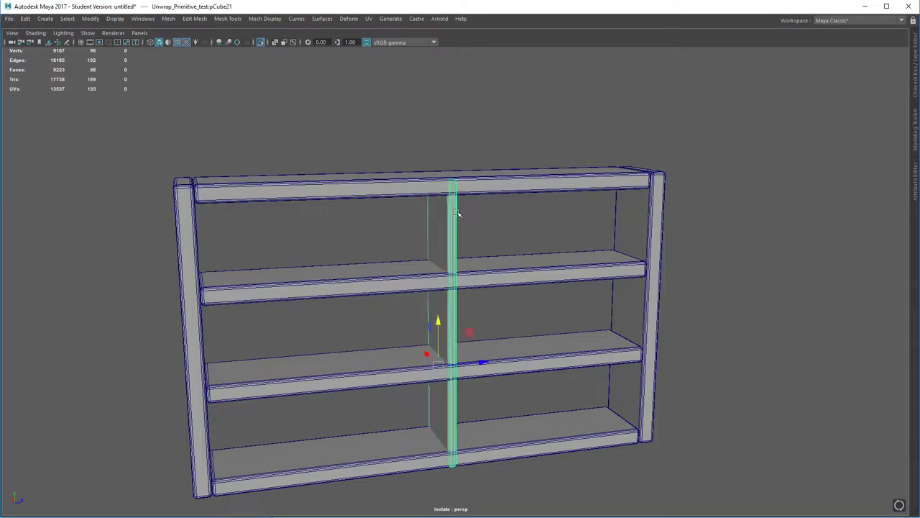
{"action": "key", "text": "space"}
{"action": "mouse_move", "coordinate": [469, 228]}
{"action": "left_mouse_down"}
{"action": "mouse_move", "coordinate": [474, 259]}
{"action": "mouse_move", "coordinate": [468, 242]}
{"action": "left_mouse_up"}
{"action": "key", "text": "space"}
Select the vertices at the divider's top end and, in the side view, lower them below the top shelf
{"action": "right_click_drag", "start_coordinate": [440, 124], "coordinate": [390, 119]}
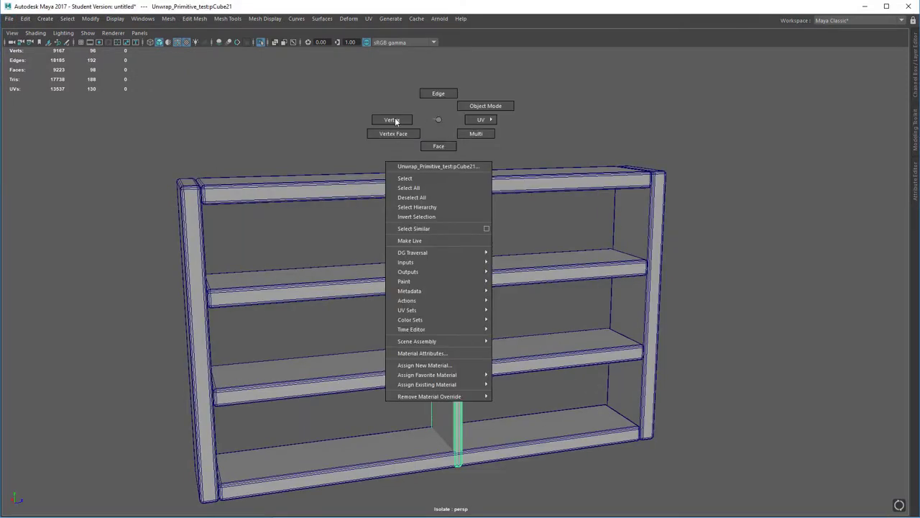
{"action": "left_click_drag", "start_coordinate": [272, 106], "coordinate": [581, 232]}
{"action": "scroll", "coordinate": [460, 271], "scroll_direction": "up", "scroll_amount": 3}
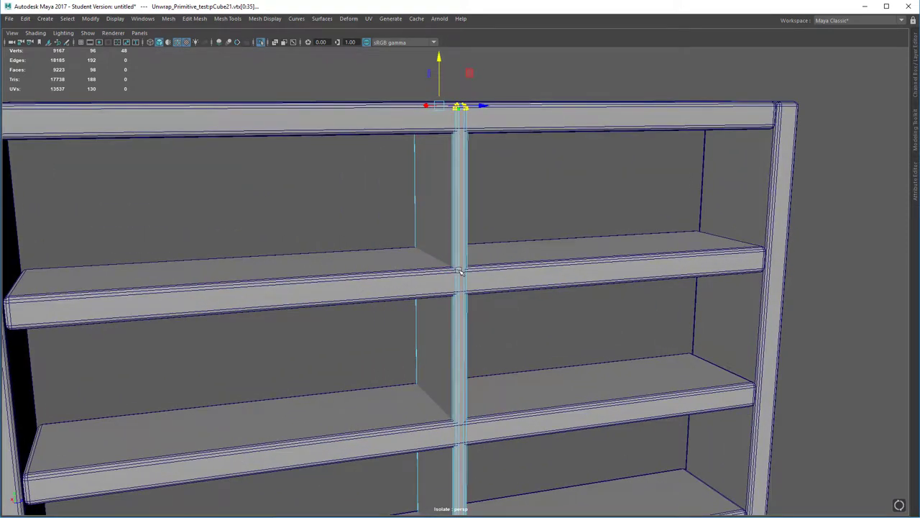
{"action": "key", "text": "space"}
{"action": "left_click_drag", "start_coordinate": [468, 257], "coordinate": [498, 255]}
{"action": "right_click_drag", "start_coordinate": [536, 213], "coordinate": [688, 293], "text": "alt"}
{"action": "middle_click_drag", "start_coordinate": [688, 293], "coordinate": [508, 515], "text": "alt"}
{"action": "right_click_drag", "start_coordinate": [508, 515], "coordinate": [612, 473], "text": "alt"}
{"action": "middle_click_drag", "start_coordinate": [611, 472], "coordinate": [542, 364], "text": "alt"}
{"action": "right_click_drag", "start_coordinate": [542, 364], "coordinate": [574, 304], "text": "alt"}
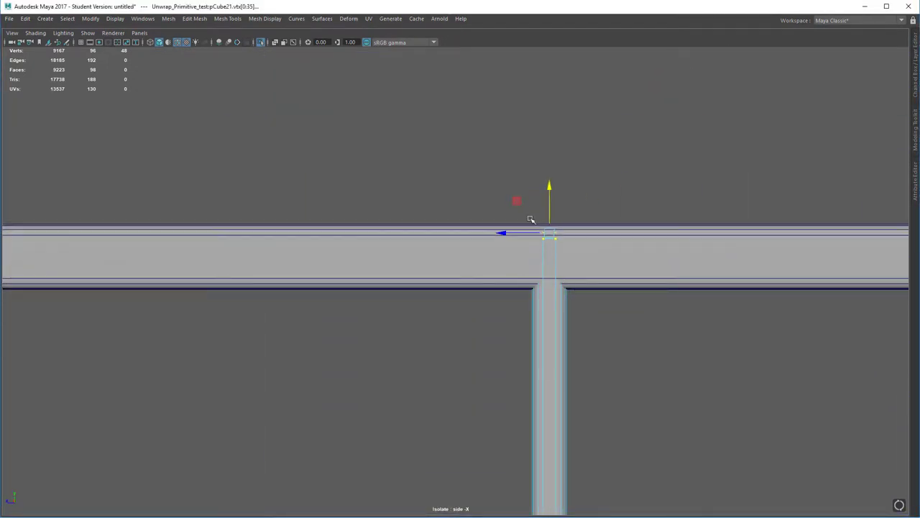
{"action": "left_click_drag", "start_coordinate": [550, 186], "coordinate": [557, 250]}
Fine-tune the selected vertices upward until the divider's top meets the top shelf's underside
{"action": "right_click_drag", "start_coordinate": [539, 309], "coordinate": [563, 366], "text": "alt"}
{"action": "middle_click_drag", "start_coordinate": [563, 366], "coordinate": [438, 350], "text": "alt"}
{"action": "right_click_drag", "start_coordinate": [439, 350], "coordinate": [503, 273], "text": "alt"}
{"action": "left_click_drag", "start_coordinate": [504, 274], "coordinate": [503, 255]}
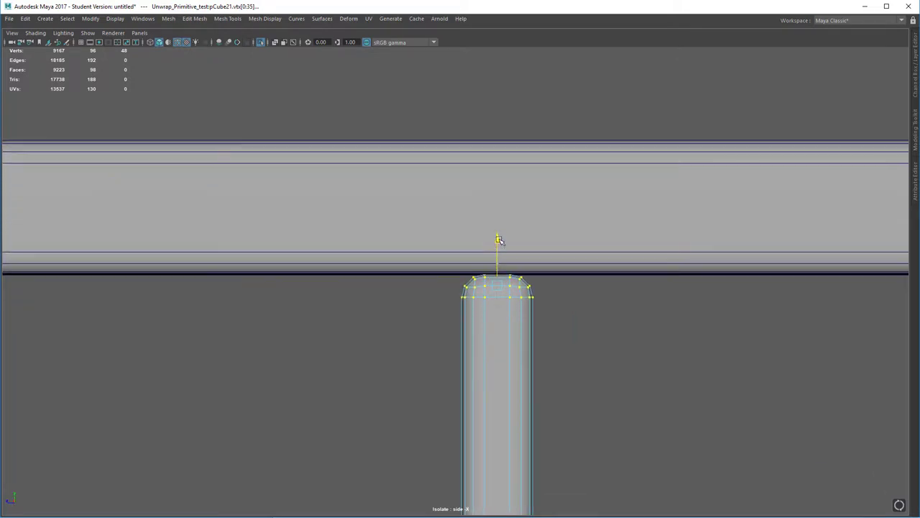
Select the vertices at the divider's bottom end and raise them to the bottom shelf's upper surface
{"action": "right_click_drag", "start_coordinate": [503, 255], "coordinate": [531, 340], "text": "alt"}
{"action": "scroll", "coordinate": [531, 340], "scroll_direction": "down", "scroll_amount": 6}
{"action": "middle_click_drag", "start_coordinate": [527, 421], "coordinate": [534, 136], "text": "alt"}
{"action": "left_click_drag", "start_coordinate": [358, 298], "coordinate": [704, 504]}
{"action": "scroll", "coordinate": [482, 369], "scroll_direction": "up", "scroll_amount": 8}
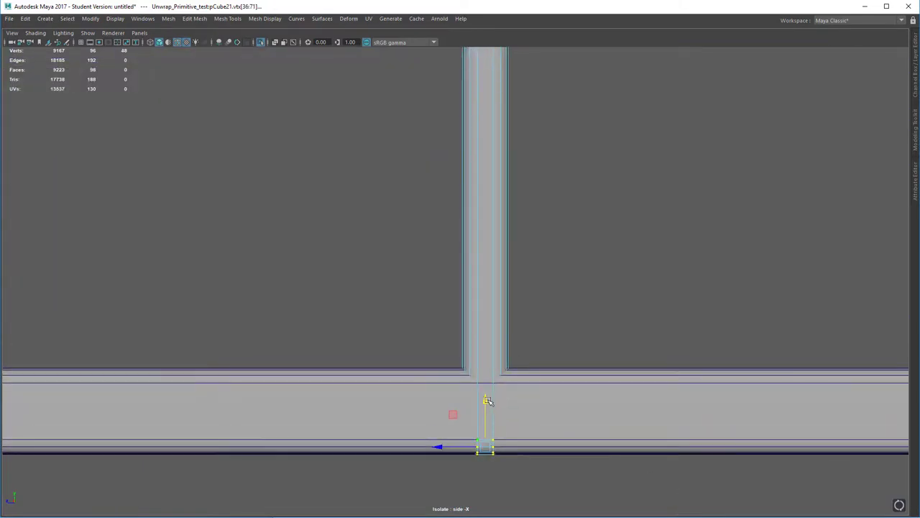
{"action": "left_click_drag", "start_coordinate": [487, 401], "coordinate": [477, 323]}
{"action": "mouse_move", "coordinate": [477, 325]}
{"action": "middle_mouse_down"}
{"action": "mouse_move", "coordinate": [485, 300]}
{"action": "mouse_move", "coordinate": [487, 314]}
{"action": "middle_mouse_up"}
In the perspective view, select the vertices along the divider's front edge and shift them slightly along X
{"action": "key", "text": "space"}
{"action": "left_click_drag", "start_coordinate": [488, 295], "coordinate": [498, 234]}
{"action": "right_click_drag", "start_coordinate": [499, 234], "coordinate": [540, 350], "text": "alt"}
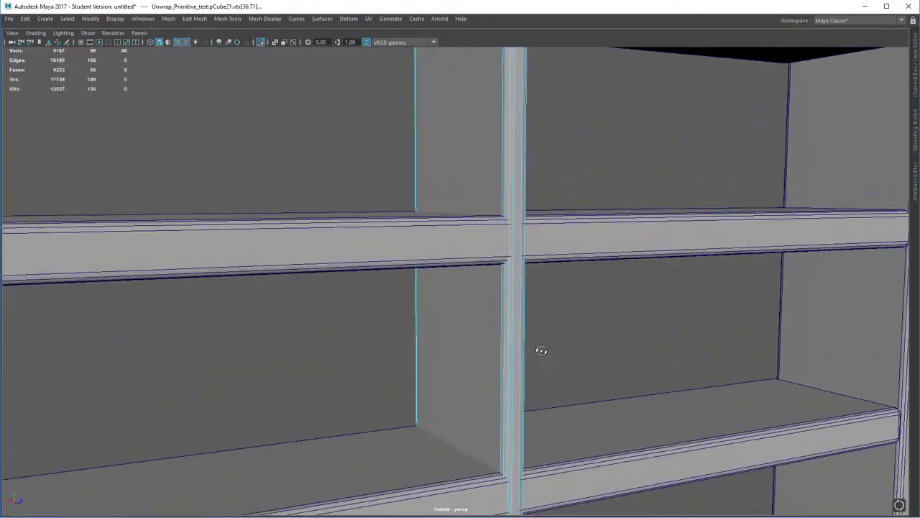
{"action": "left_click_drag", "start_coordinate": [540, 350], "coordinate": [603, 330], "text": "alt"}
{"action": "right_click_drag", "start_coordinate": [603, 329], "coordinate": [528, 304], "text": "alt"}
{"action": "left_click_drag", "start_coordinate": [527, 304], "coordinate": [566, 299], "text": "alt"}
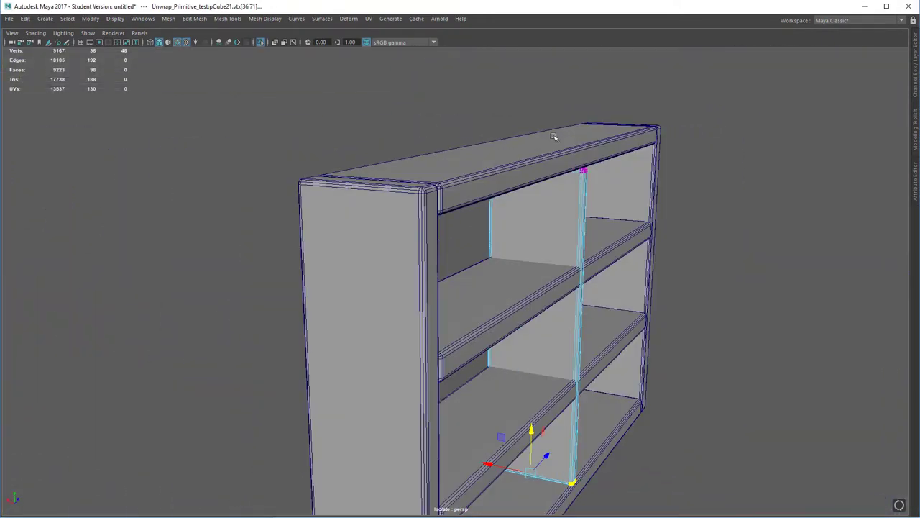
{"action": "left_click_drag", "start_coordinate": [552, 134], "coordinate": [717, 516]}
{"action": "right_click_drag", "start_coordinate": [577, 264], "coordinate": [594, 341], "text": "alt"}
{"action": "left_click_drag", "start_coordinate": [594, 341], "coordinate": [565, 334], "text": "alt"}
{"action": "middle_click_drag", "start_coordinate": [564, 334], "coordinate": [604, 307], "text": "alt"}
{"action": "left_click_drag", "start_coordinate": [583, 368], "coordinate": [593, 369]}
{"action": "scroll", "coordinate": [658, 281], "scroll_direction": "down", "scroll_amount": 3}
{"action": "scroll", "coordinate": [629, 286], "scroll_direction": "down", "scroll_amount": 5}
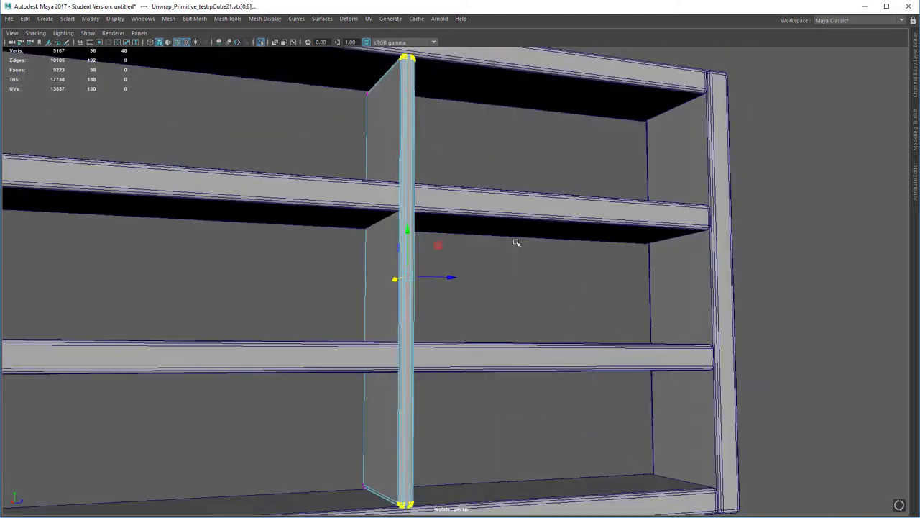
Duplicate the divider twice and slide the copies along Z, one into each half of the bookshelf
{"action": "left_click_drag", "start_coordinate": [485, 234], "coordinate": [483, 194], "text": "alt"}
{"action": "right_click_drag", "start_coordinate": [442, 131], "coordinate": [477, 103]}
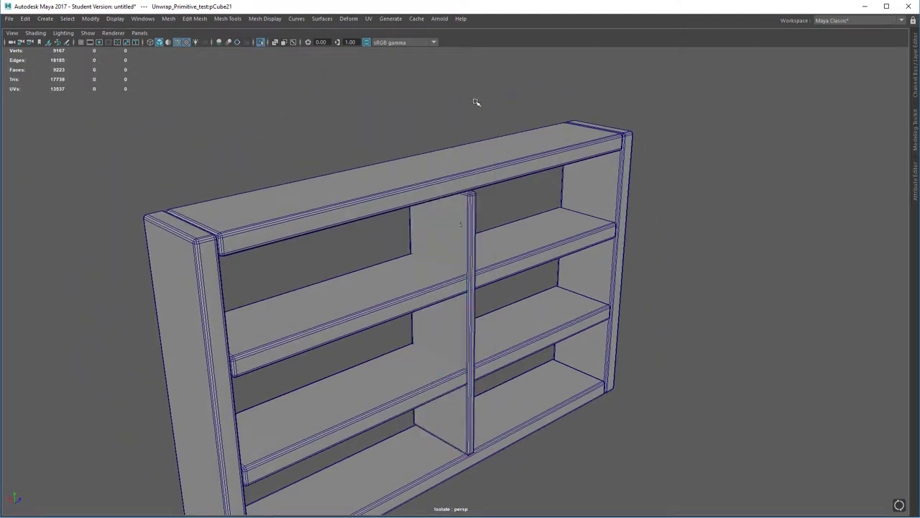
{"action": "left_click_drag", "start_coordinate": [528, 302], "coordinate": [466, 308], "text": "alt"}
{"action": "key", "text": "ctrl+d"}
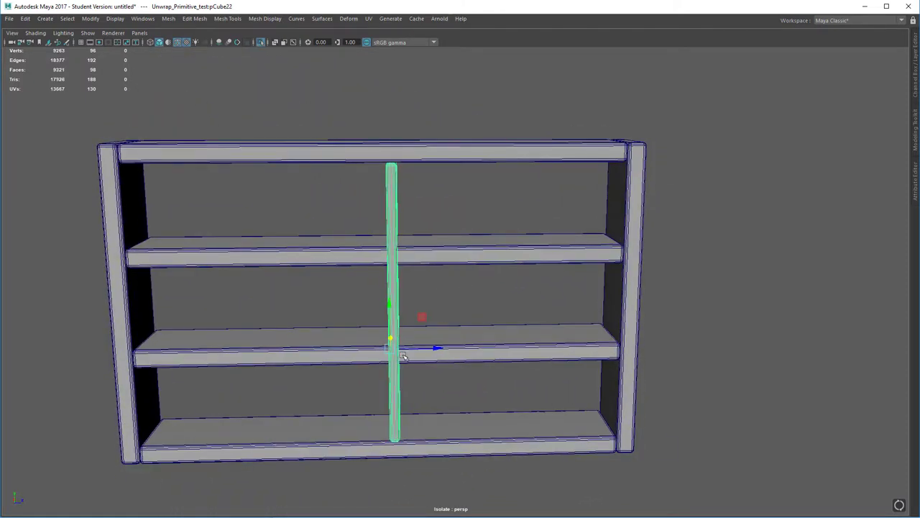
{"action": "left_click_drag", "start_coordinate": [422, 349], "coordinate": [270, 350]}
{"action": "mouse_move", "coordinate": [352, 370]}
{"action": "left_mouse_down", "text": "alt"}
{"action": "mouse_move", "coordinate": [391, 375]}
{"action": "mouse_move", "coordinate": [337, 363]}
{"action": "left_mouse_up", "text": "alt"}
{"action": "key", "text": "ctrl+d"}
{"action": "left_click_drag", "start_coordinate": [273, 338], "coordinate": [528, 359]}
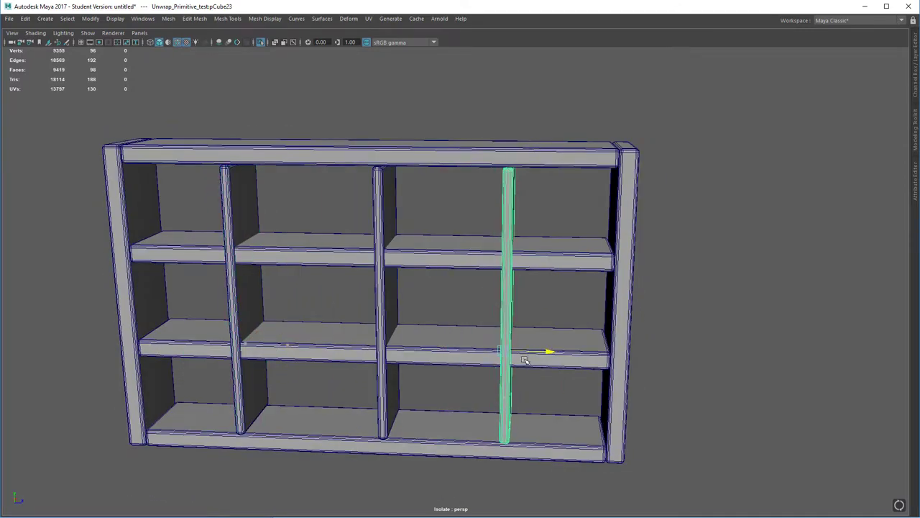
{"action": "left_click_drag", "start_coordinate": [482, 384], "coordinate": [496, 424], "text": "alt"}
{"action": "key", "text": "space"}
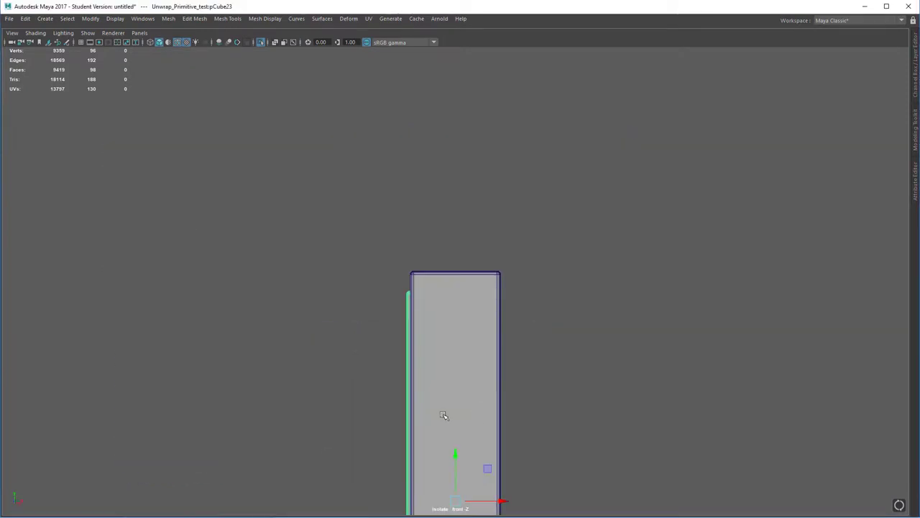
{"action": "key", "text": "space"}
{"action": "left_click_drag", "start_coordinate": [442, 414], "coordinate": [443, 372]}
{"action": "key", "text": "space"}
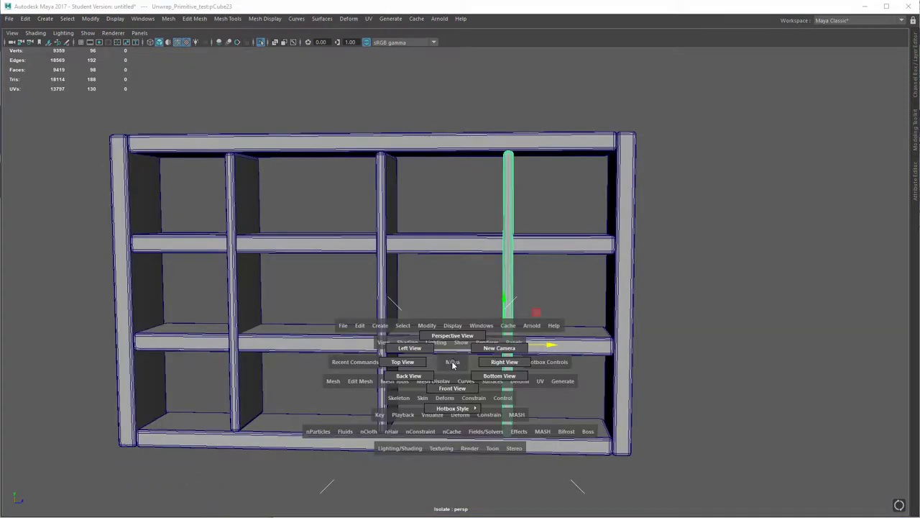
In the side view, insert three equally spaced edge loops across the top shelf using the Insert Edge Loop tool's Multiple edge loops option
{"action": "left_click", "coordinate": [420, 143]}
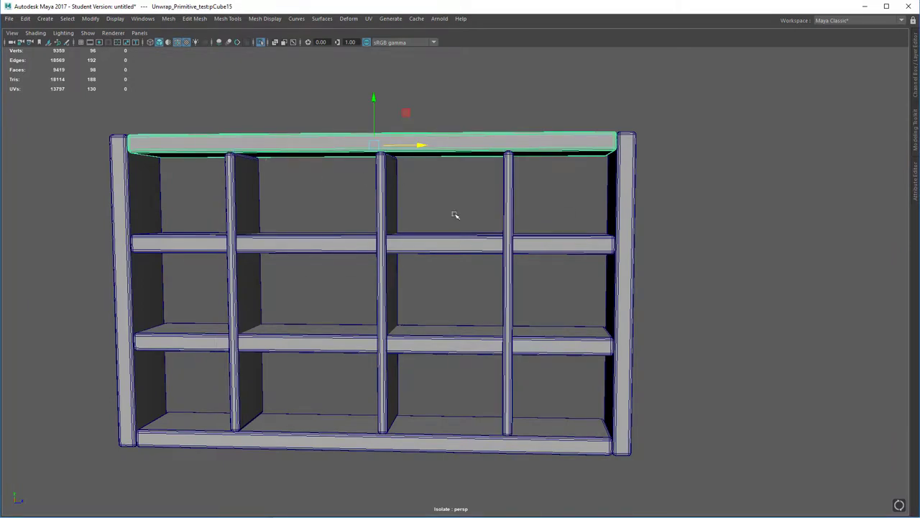
{"action": "key", "text": "space"}
{"action": "left_click_drag", "start_coordinate": [454, 215], "coordinate": [498, 213]}
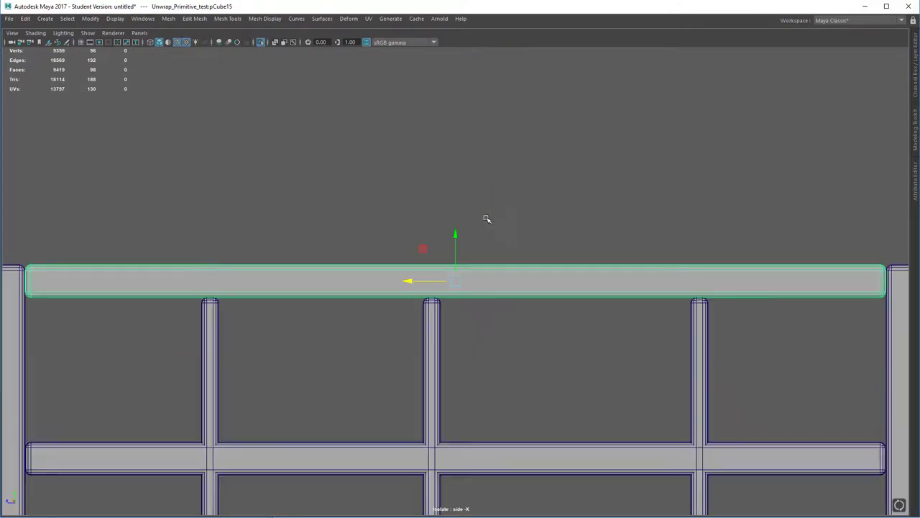
{"action": "right_click_drag", "start_coordinate": [489, 337], "coordinate": [405, 235], "text": "alt"}
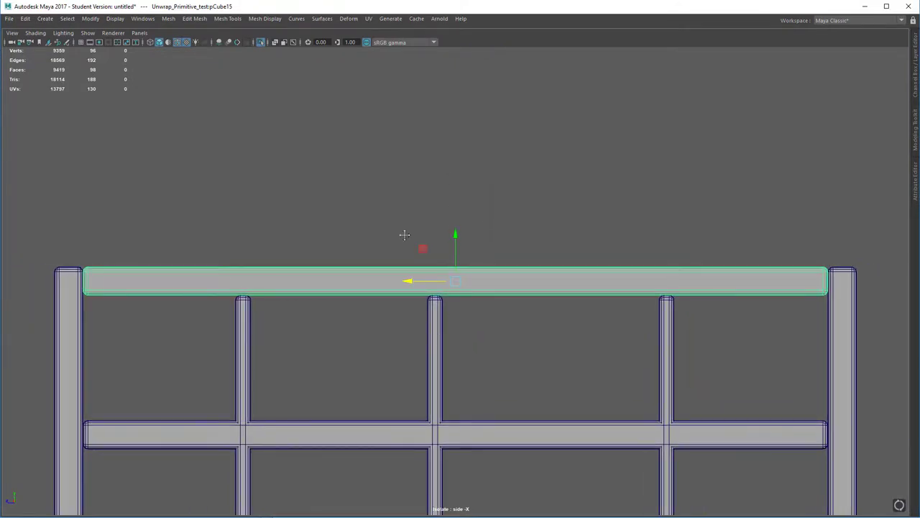
{"action": "middle_click_drag", "start_coordinate": [405, 234], "coordinate": [367, 65], "text": "alt"}
{"action": "right_click_drag", "start_coordinate": [453, 331], "coordinate": [408, 266], "text": "alt"}
{"action": "middle_click_drag", "start_coordinate": [408, 266], "coordinate": [400, 190], "text": "alt"}
{"action": "right_click_drag", "start_coordinate": [460, 280], "coordinate": [426, 217], "text": "alt"}
{"action": "middle_click_drag", "start_coordinate": [424, 217], "coordinate": [410, 283], "text": "alt"}
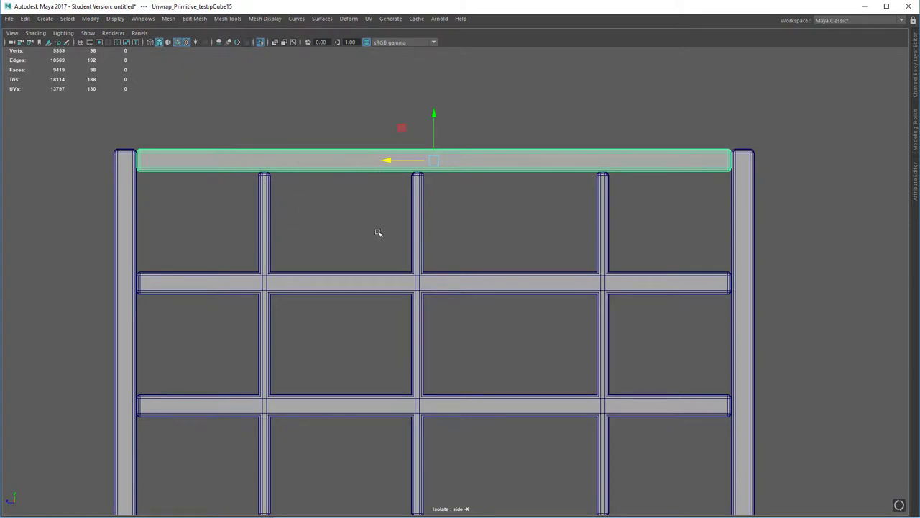
{"action": "right_click_drag", "start_coordinate": [365, 156], "coordinate": [341, 169], "text": "shift"}
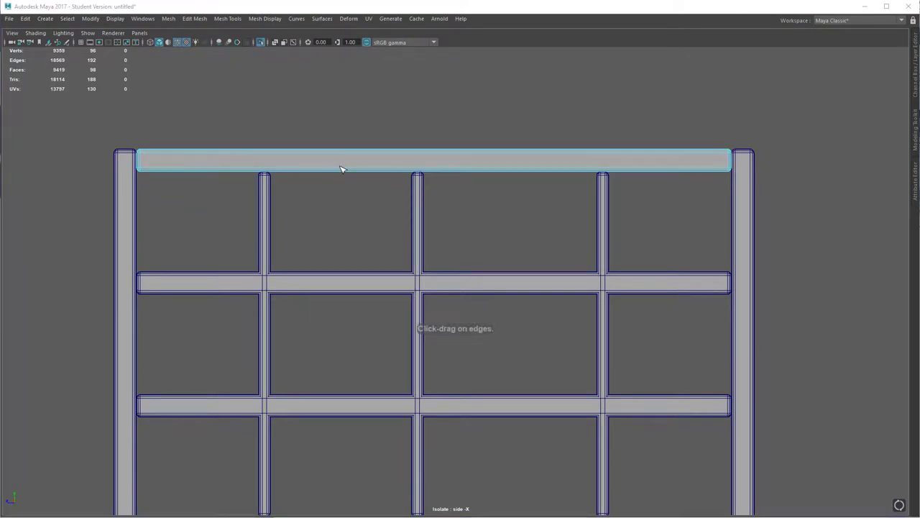
{"action": "left_click_drag", "start_coordinate": [164, 59], "coordinate": [486, 154]}
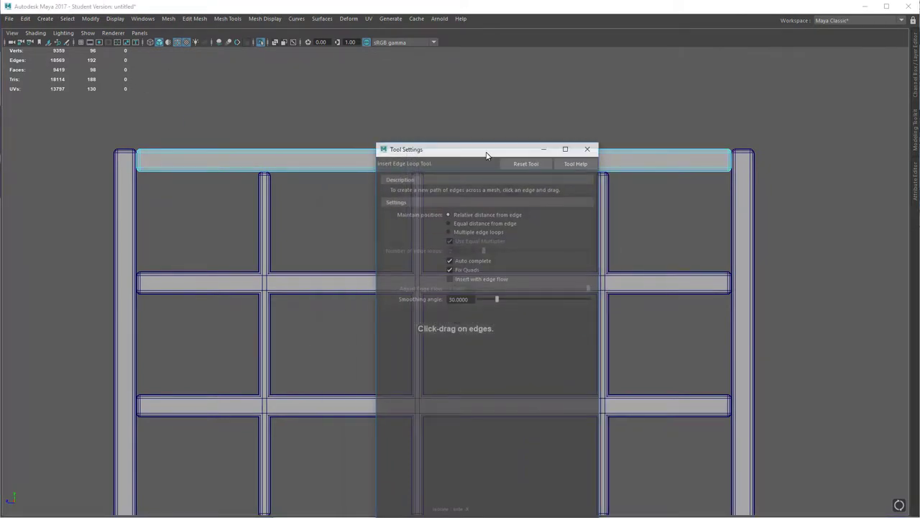
{"action": "left_click", "coordinate": [459, 233]}
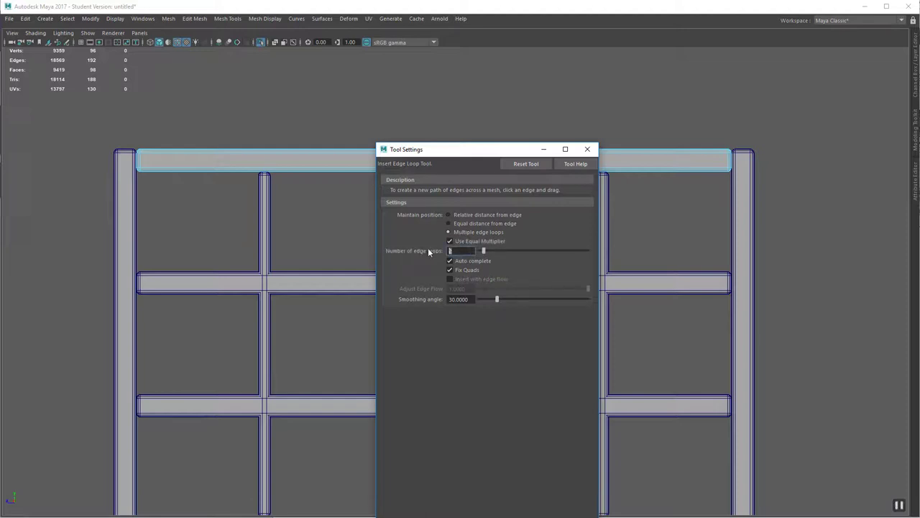
{"action": "left_click", "coordinate": [587, 149]}
{"action": "left_click", "coordinate": [451, 154]}
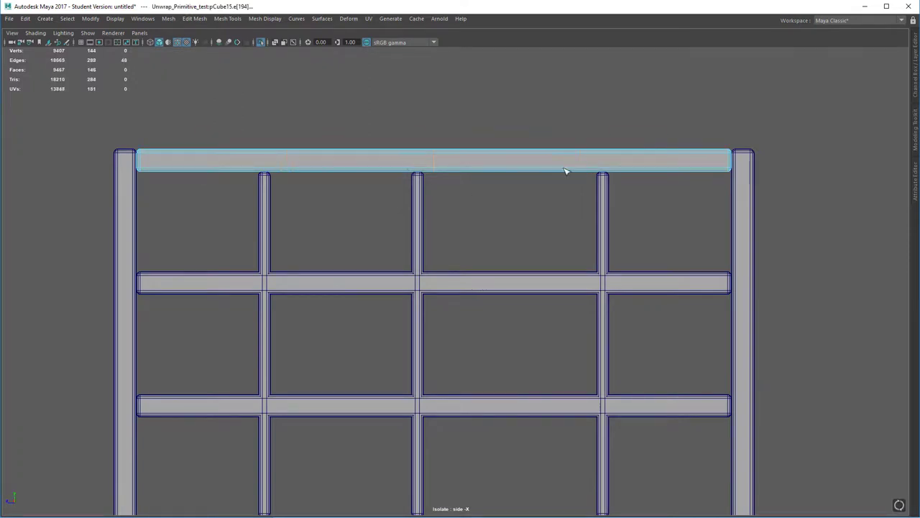
{"action": "right_click_drag", "start_coordinate": [269, 199], "coordinate": [305, 194]}
Move the left divider in the side view along Z until it is centred under the top shelf's left edge loop
{"action": "left_click", "coordinate": [267, 200]}
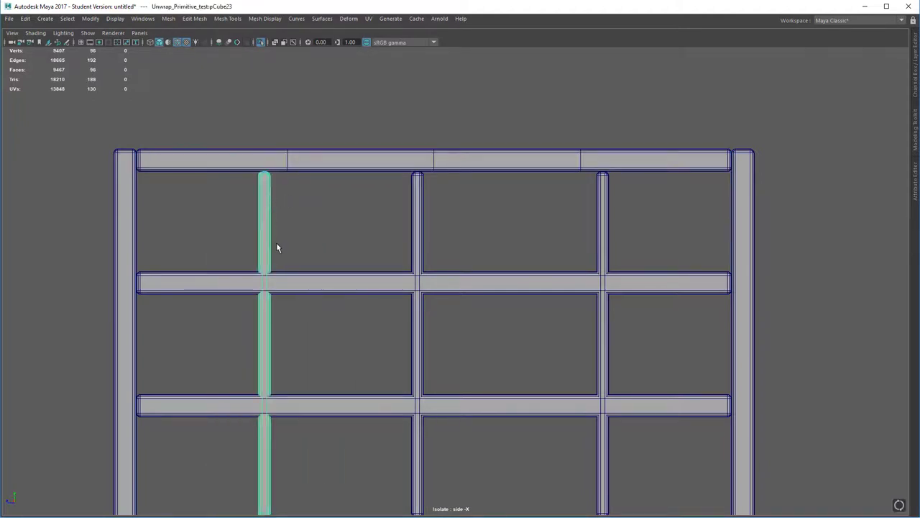
{"action": "key", "text": "w"}
{"action": "scroll", "coordinate": [272, 316], "scroll_direction": "up", "scroll_amount": 4}
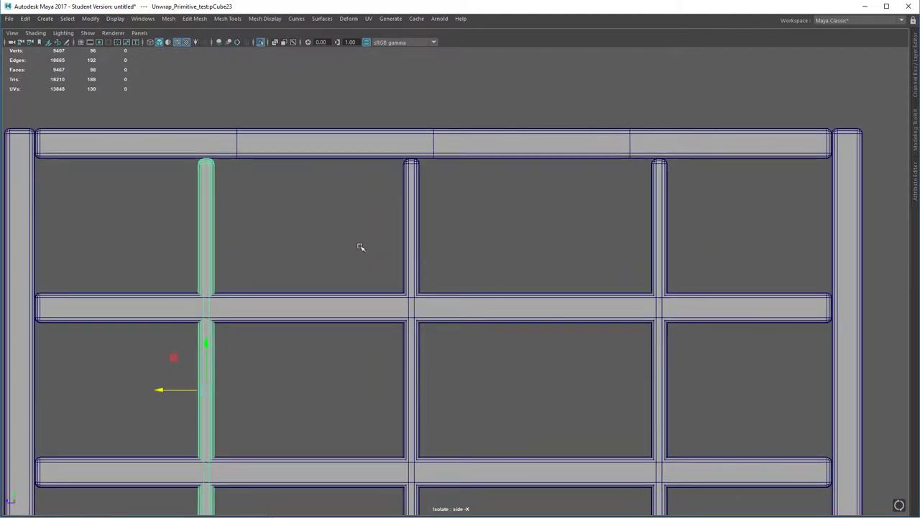
{"action": "left_click_drag", "start_coordinate": [137, 198], "coordinate": [841, 234]}
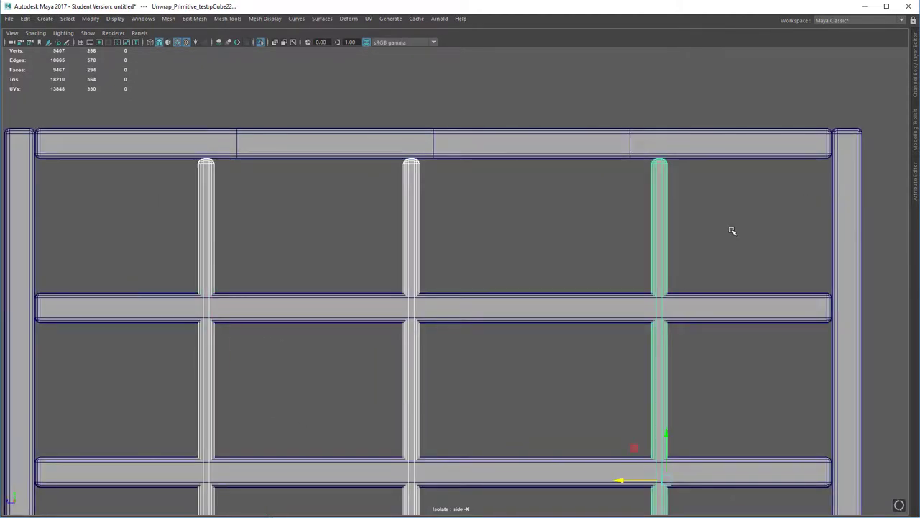
{"action": "left_click", "coordinate": [503, 246]}
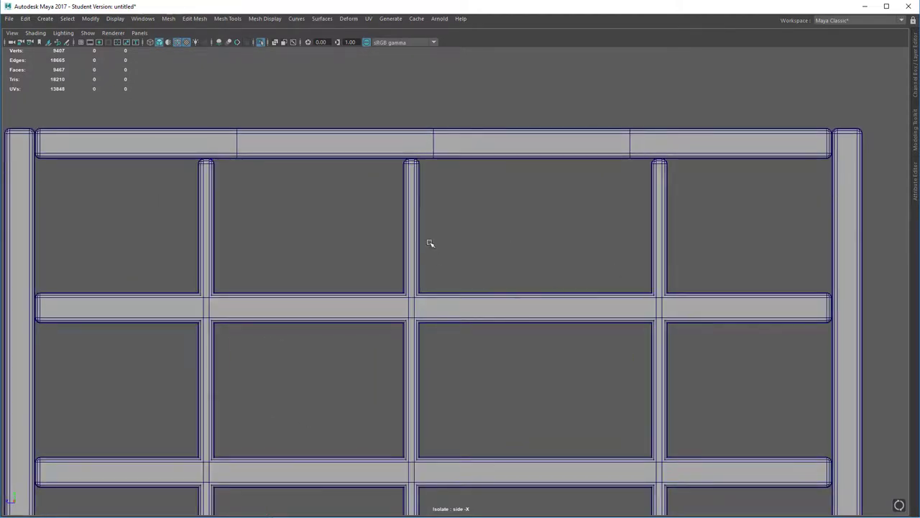
{"action": "left_click", "coordinate": [417, 226]}
{"action": "left_click", "coordinate": [209, 223]}
{"action": "middle_click_drag", "start_coordinate": [247, 294], "coordinate": [259, 277], "text": "alt"}
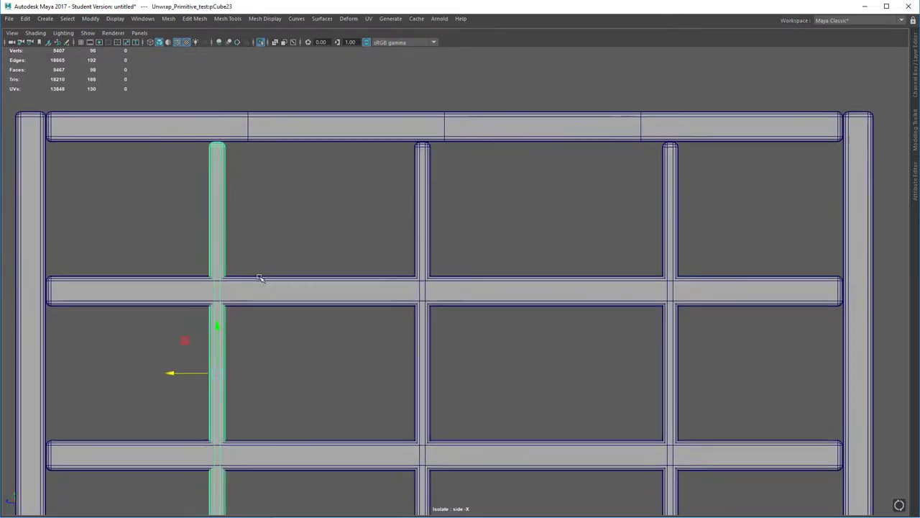
{"action": "right_click_drag", "start_coordinate": [258, 278], "coordinate": [284, 451], "text": "alt"}
{"action": "middle_click_drag", "start_coordinate": [217, 236], "coordinate": [141, 328], "text": "alt"}
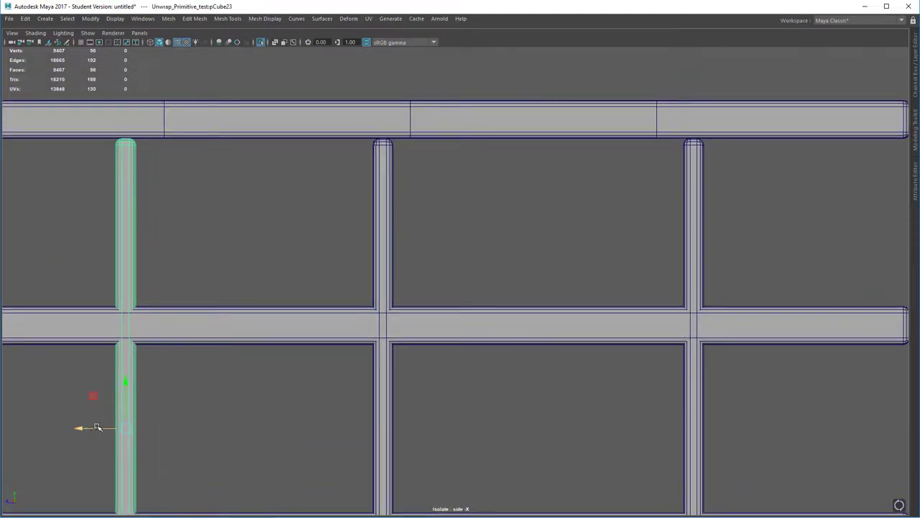
{"action": "left_click_drag", "start_coordinate": [98, 427], "coordinate": [137, 440]}
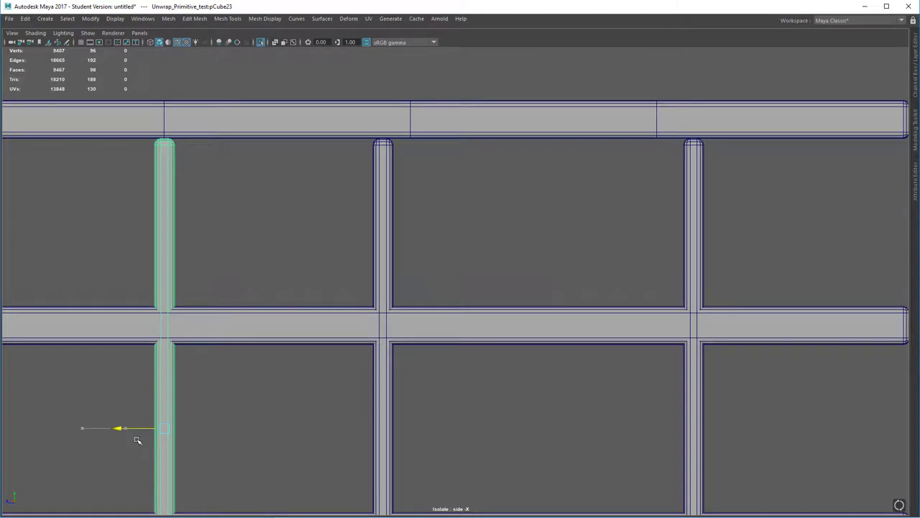
Align the middle and right dividers with the top shelf's remaining edge loops and return to the perspective view
{"action": "left_click", "coordinate": [392, 224]}
{"action": "left_click_drag", "start_coordinate": [360, 429], "coordinate": [385, 432]}
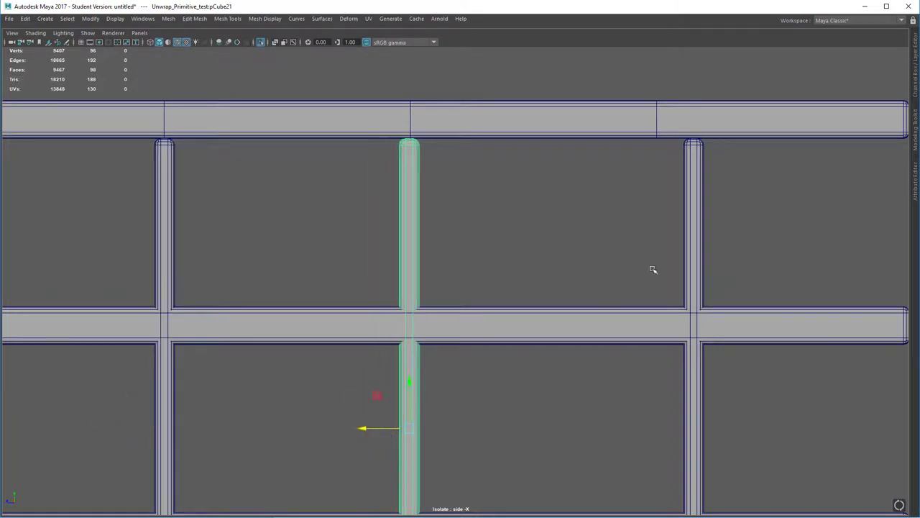
{"action": "left_click", "coordinate": [690, 237]}
{"action": "left_click_drag", "start_coordinate": [673, 429], "coordinate": [636, 424]}
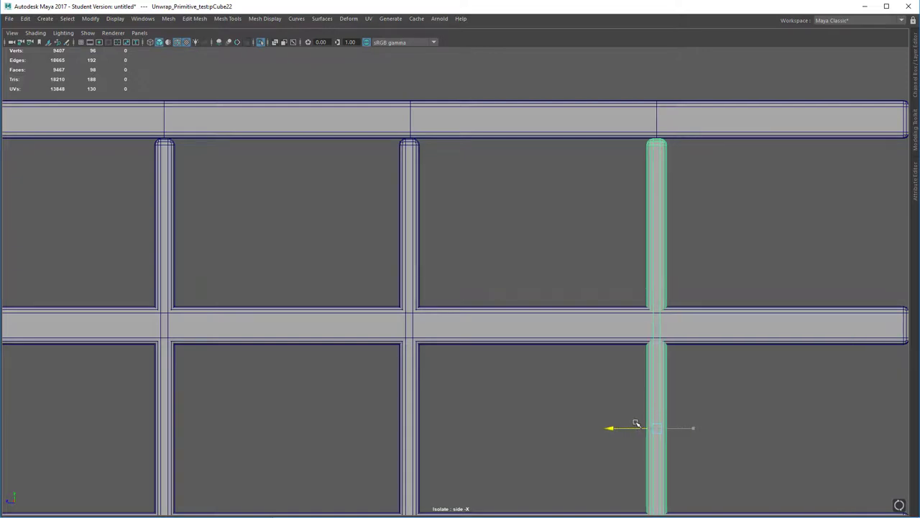
{"action": "left_click_drag", "start_coordinate": [544, 184], "coordinate": [544, 183]}
{"action": "mouse_move", "coordinate": [522, 241]}
{"action": "left_mouse_down", "text": "alt"}
{"action": "mouse_move", "coordinate": [565, 240]}
{"action": "mouse_move", "coordinate": [534, 237]}
{"action": "mouse_move", "coordinate": [537, 204]}
{"action": "mouse_move", "coordinate": [538, 308]}
{"action": "mouse_move", "coordinate": [524, 248]}
{"action": "left_mouse_up", "text": "alt"}
{"action": "left_click", "coordinate": [399, 114]}
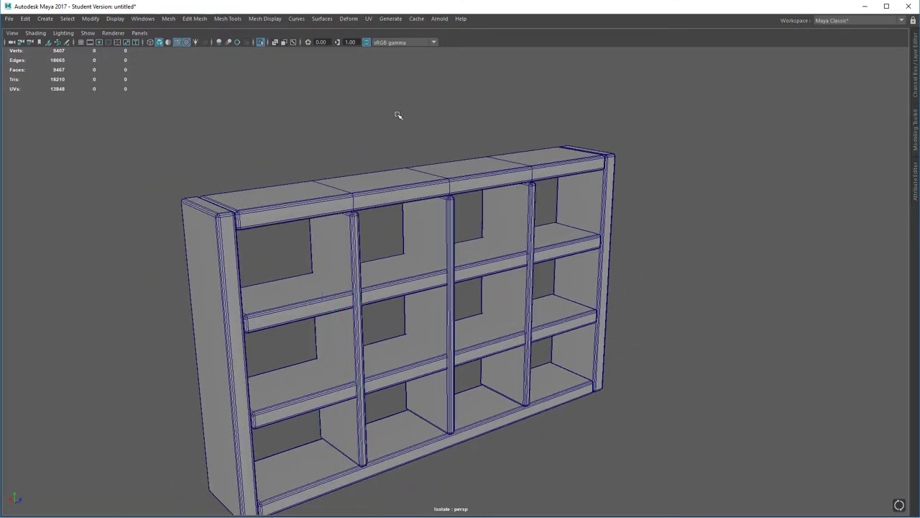
Select all the bookshelf pieces and show their UVs in the Persp/UV Editor layout, framing the overlapping shells
{"action": "left_click", "coordinate": [365, 183]}
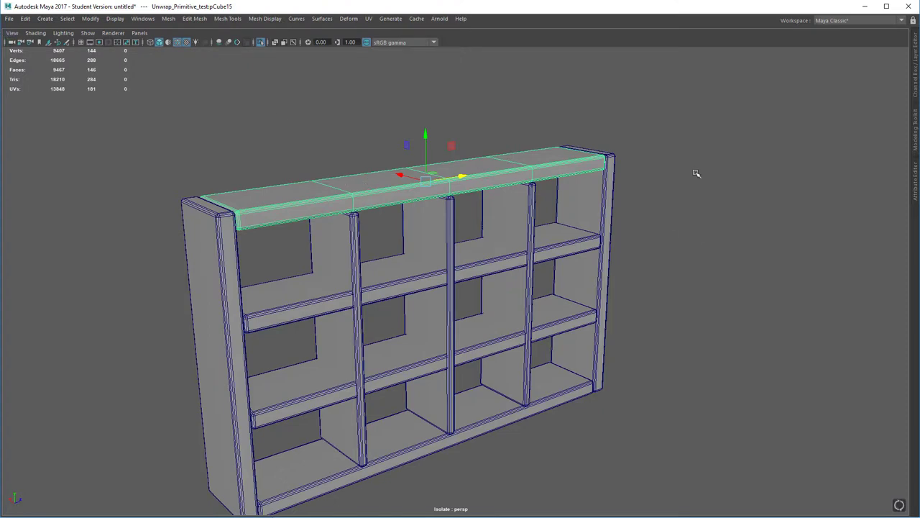
{"action": "left_click_drag", "start_coordinate": [592, 255], "coordinate": [567, 232], "text": "alt"}
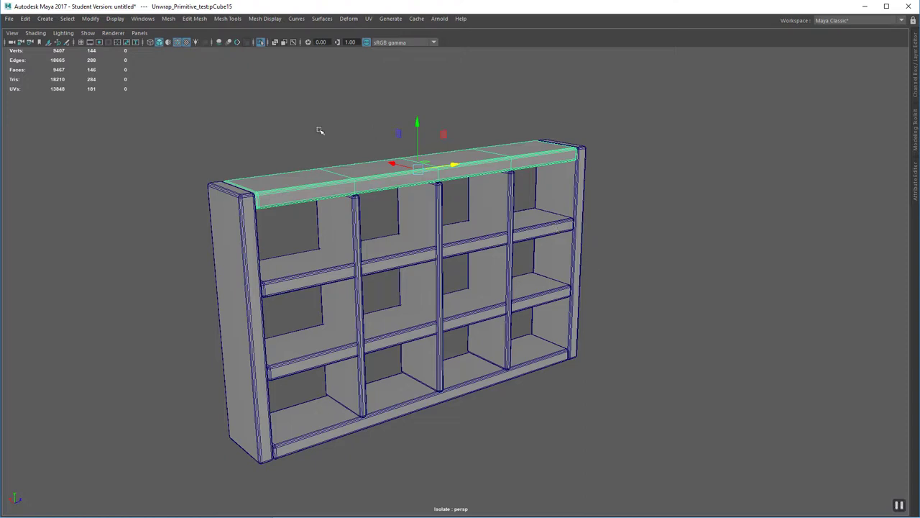
{"action": "left_click_drag", "start_coordinate": [199, 137], "coordinate": [669, 464]}
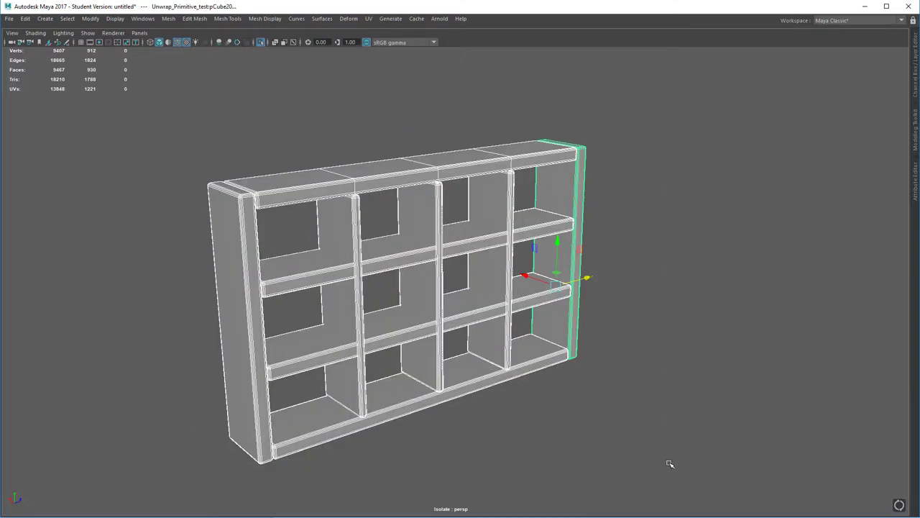
{"action": "left_click", "coordinate": [139, 33]}
{"action": "mouse_move", "coordinate": [173, 112]}
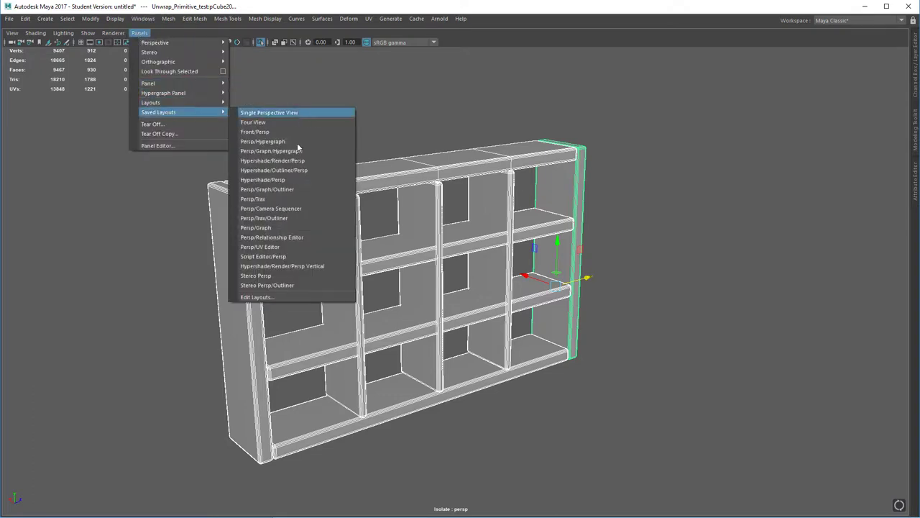
{"action": "left_click", "coordinate": [272, 248]}
{"action": "scroll", "coordinate": [655, 161], "scroll_direction": "down", "scroll_amount": 10}
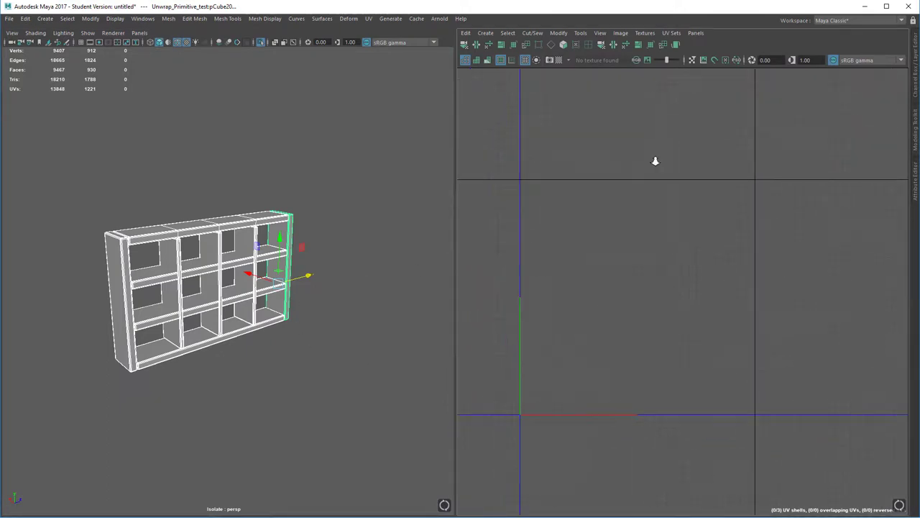
{"action": "left_click", "coordinate": [318, 300]}
{"action": "left_click_drag", "start_coordinate": [365, 143], "coordinate": [68, 413]}
{"action": "scroll", "coordinate": [752, 269], "scroll_direction": "up", "scroll_amount": 10}
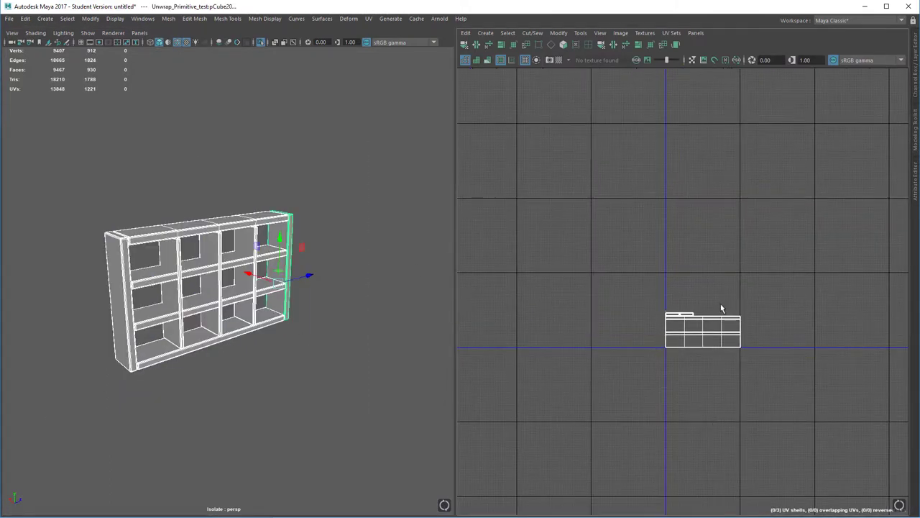
{"action": "scroll", "coordinate": [691, 273], "scroll_direction": "up", "scroll_amount": 5}
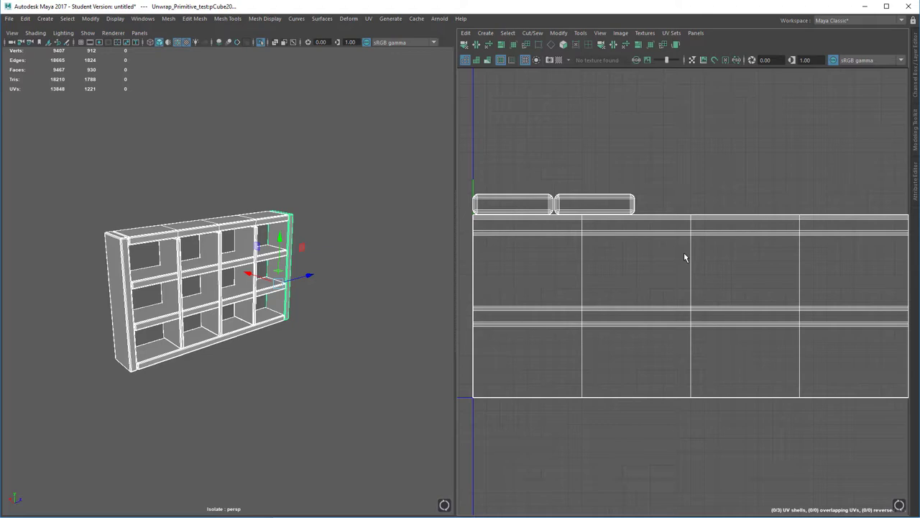
Reselect every board of the bookshelf and combine them into a single mesh
{"action": "left_click", "coordinate": [407, 154]}
{"action": "left_click", "coordinate": [191, 227]}
{"action": "left_click", "coordinate": [76, 179]}
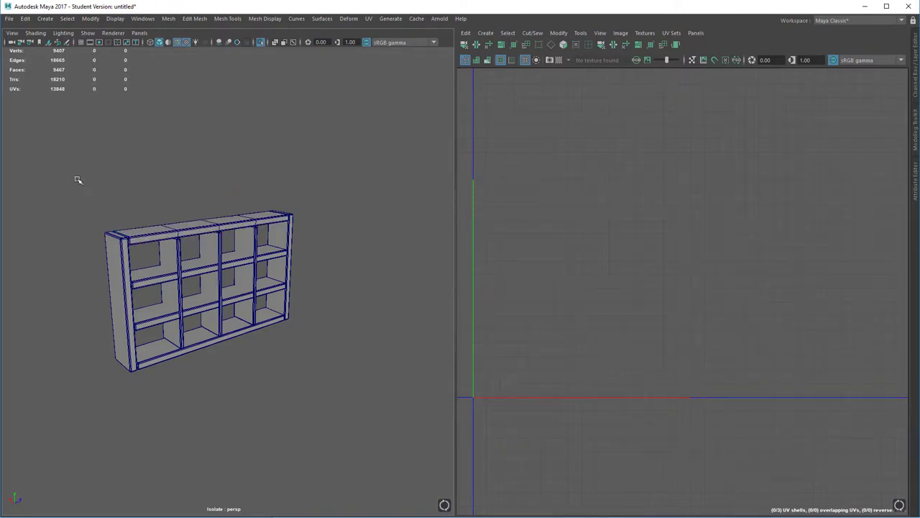
{"action": "left_click_drag", "start_coordinate": [76, 179], "coordinate": [331, 403]}
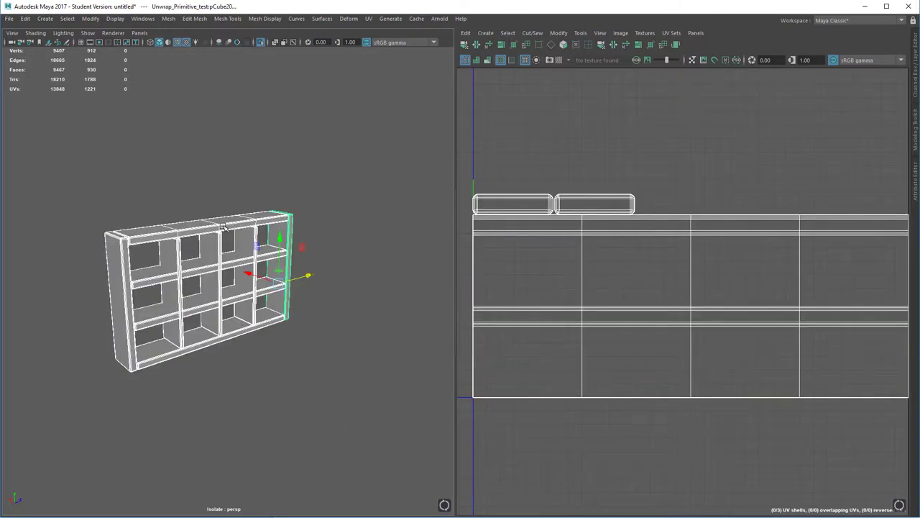
{"action": "key", "text": "Caps_Lock"}
{"action": "right_click_drag", "start_coordinate": [224, 227], "coordinate": [226, 402]}
Delete the construction history of all objects and freeze the combined bookshelf's transformations
{"action": "scroll", "coordinate": [259, 399], "scroll_direction": "up", "scroll_amount": 5}
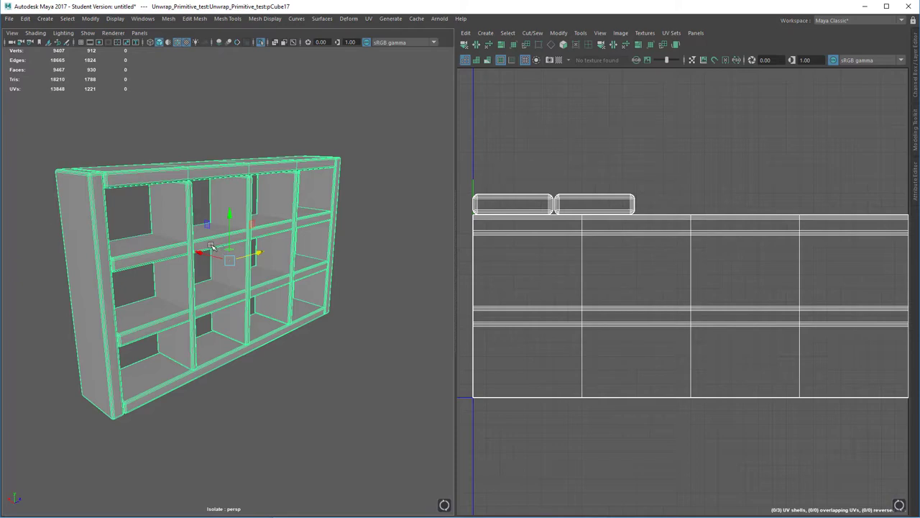
{"action": "key", "text": "space"}
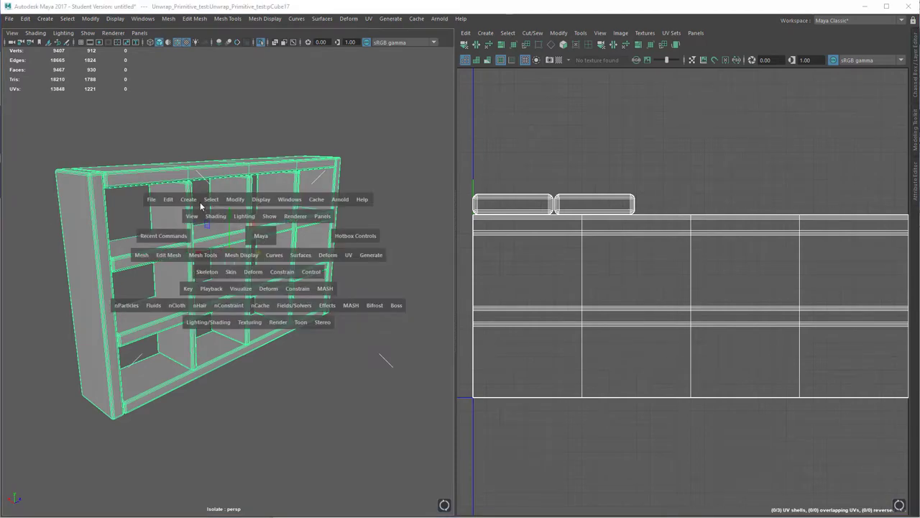
{"action": "left_click", "coordinate": [167, 199]}
{"action": "mouse_move", "coordinate": [190, 324]}
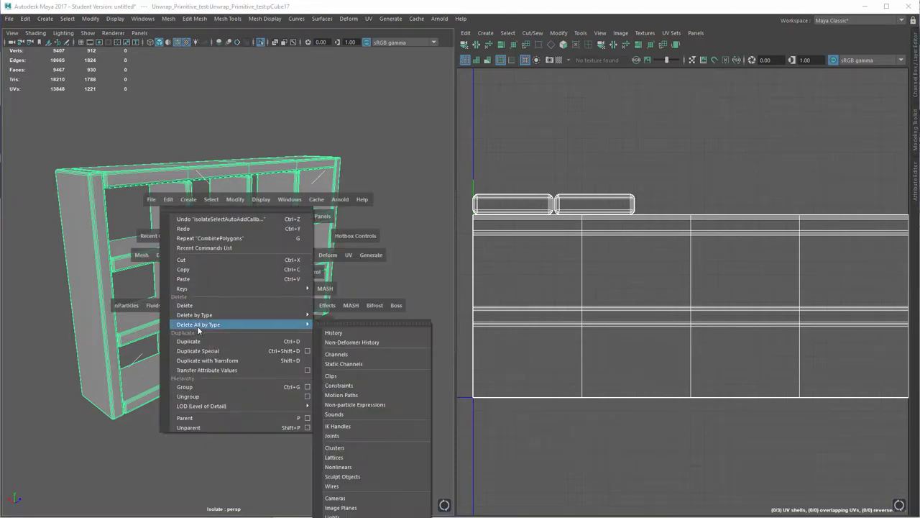
{"action": "left_click", "coordinate": [348, 332]}
{"action": "key", "text": "space"}
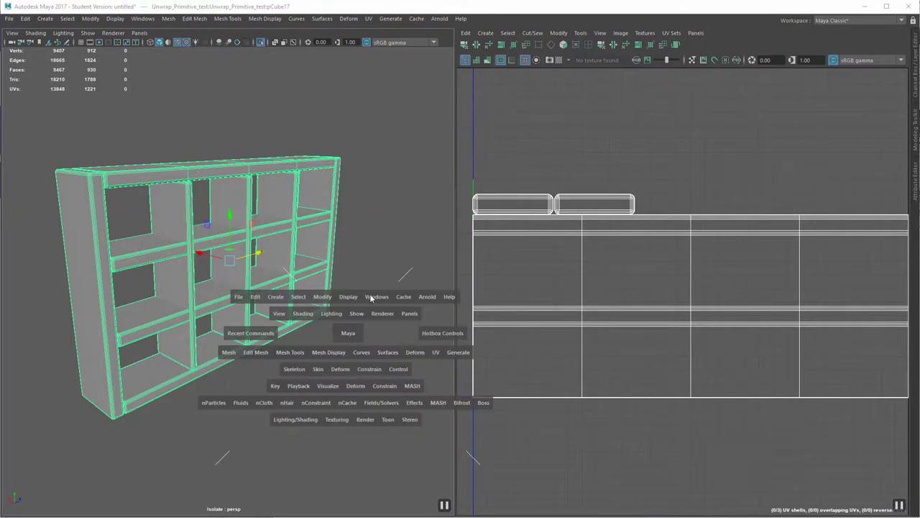
{"action": "left_click", "coordinate": [326, 300]}
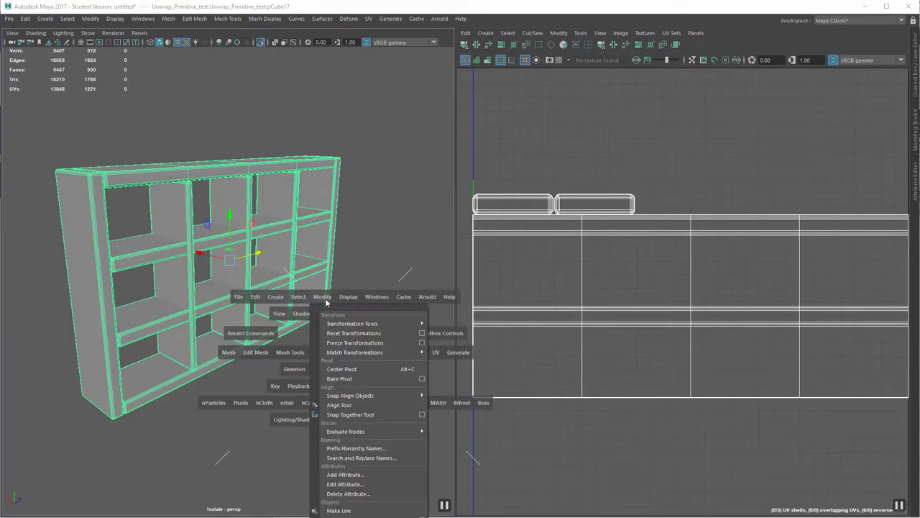
{"action": "left_click", "coordinate": [347, 342]}
Select all the faces of the bookshelf's overlapping UV shells and bring up the UV Toolkit
{"action": "scroll", "coordinate": [650, 316], "scroll_direction": "down", "scroll_amount": 5}
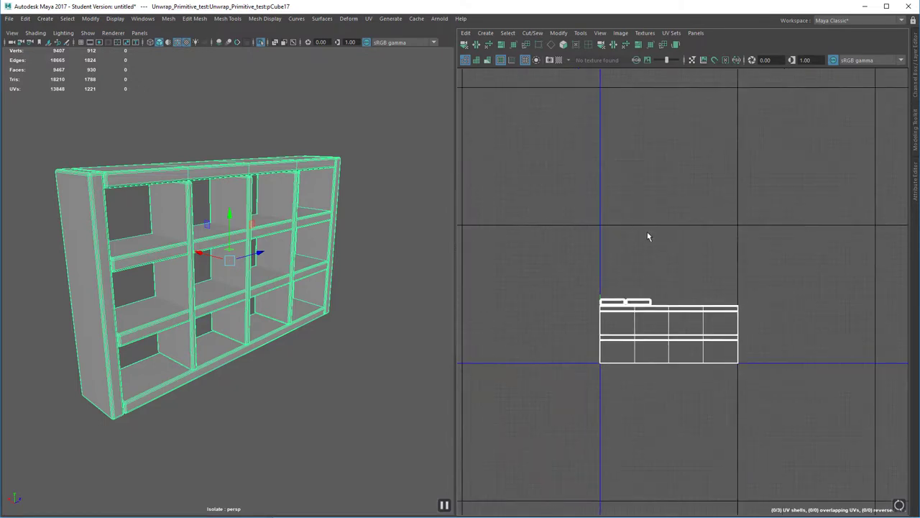
{"action": "right_click_drag", "start_coordinate": [659, 237], "coordinate": [618, 225]}
{"action": "left_click_drag", "start_coordinate": [521, 215], "coordinate": [832, 432]}
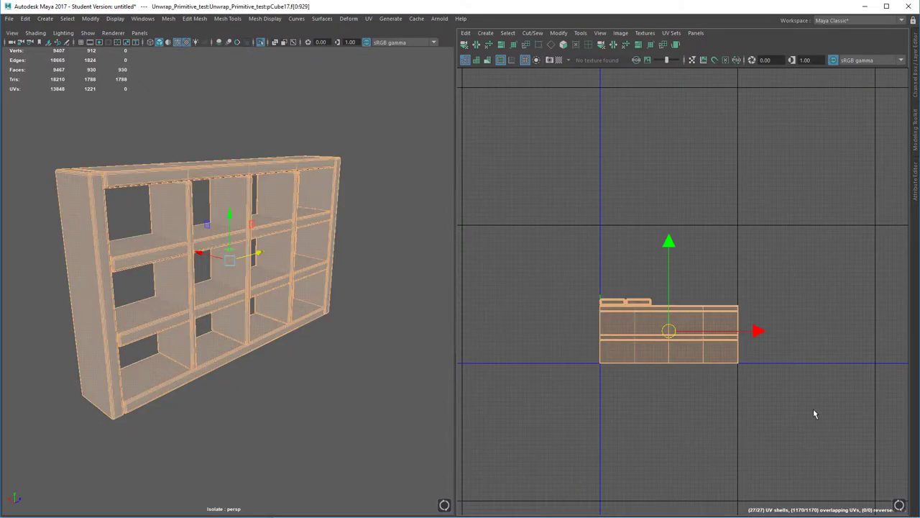
{"action": "left_click", "coordinate": [600, 33]}
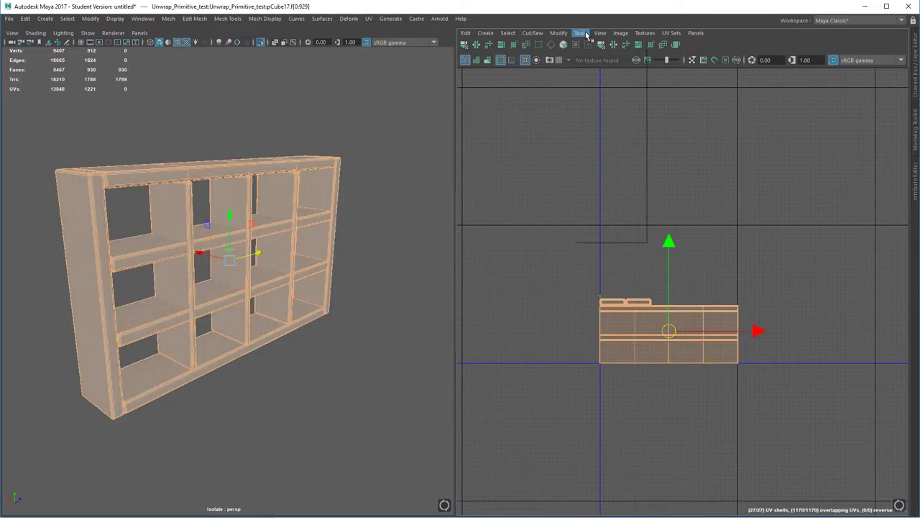
{"action": "left_click", "coordinate": [588, 51]}
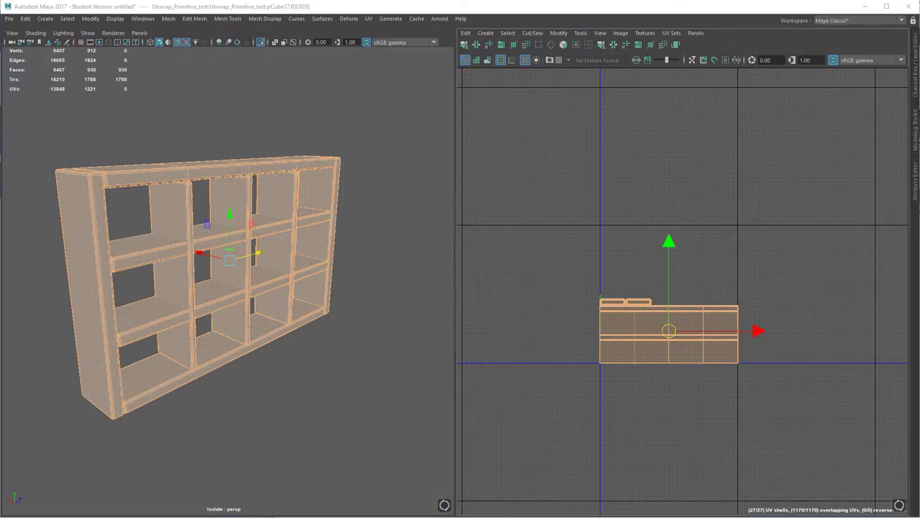
{"action": "left_click_drag", "start_coordinate": [374, 0], "coordinate": [919, 232]}
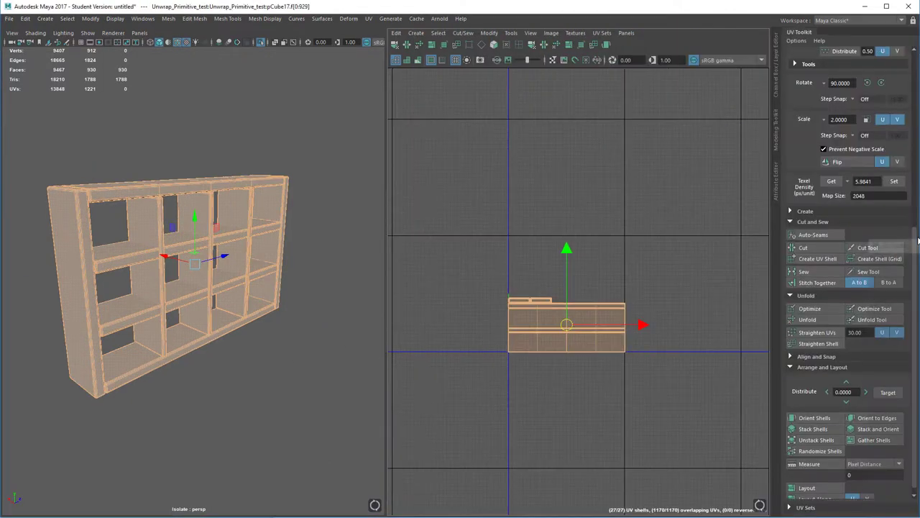
{"action": "right_click_drag", "start_coordinate": [635, 324], "coordinate": [596, 355], "text": "alt"}
{"action": "middle_click_drag", "start_coordinate": [597, 356], "coordinate": [565, 269], "text": "alt"}
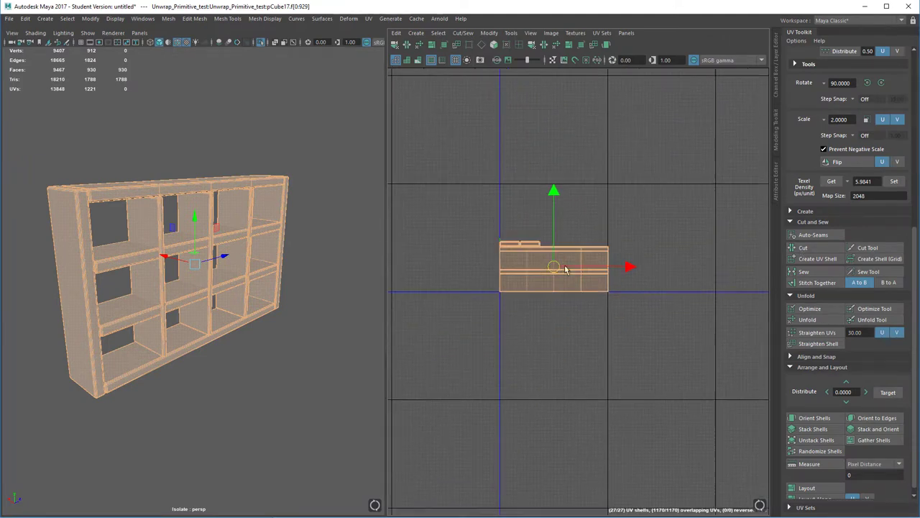
Unfold and orient the selected shells, and lay them out without overlap in the 0-1 UV tile
{"action": "left_click", "coordinate": [812, 320]}
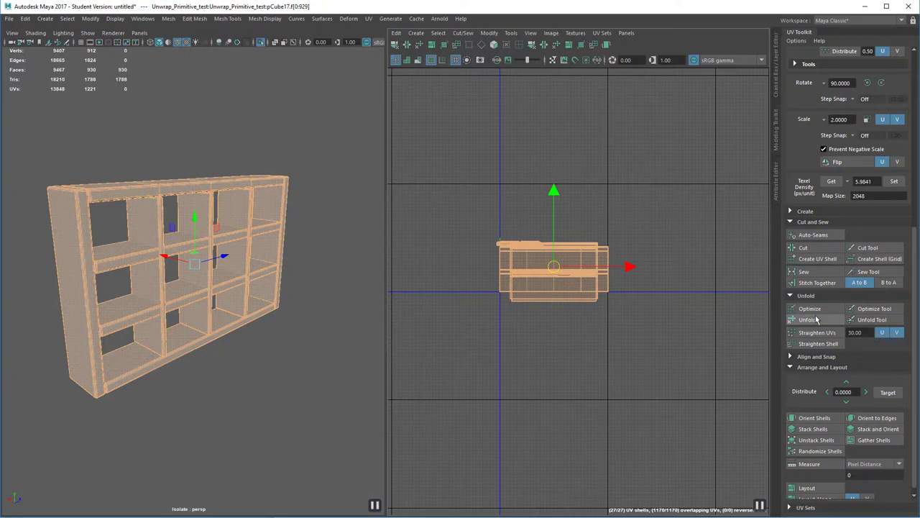
{"action": "left_click", "coordinate": [810, 420]}
{"action": "left_click", "coordinate": [817, 488]}
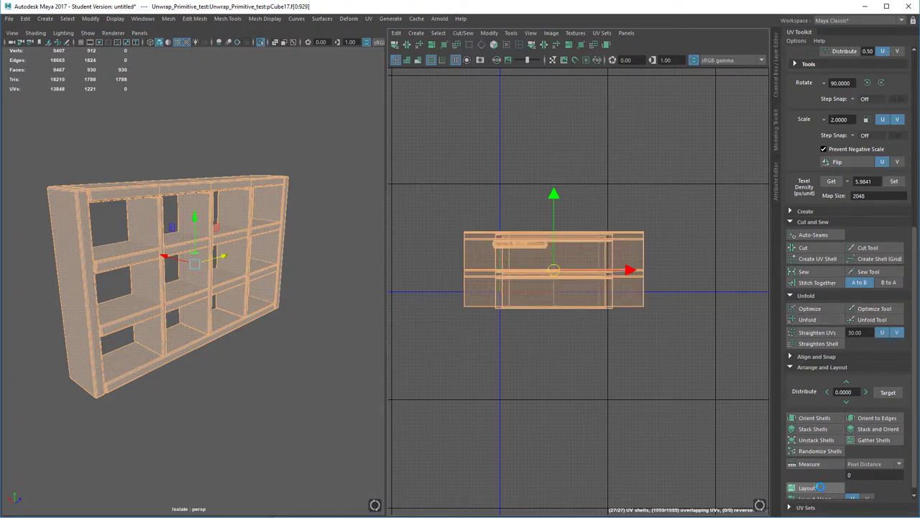
{"action": "left_click", "coordinate": [662, 392]}
{"action": "scroll", "coordinate": [542, 254], "scroll_direction": "up", "scroll_amount": 5}
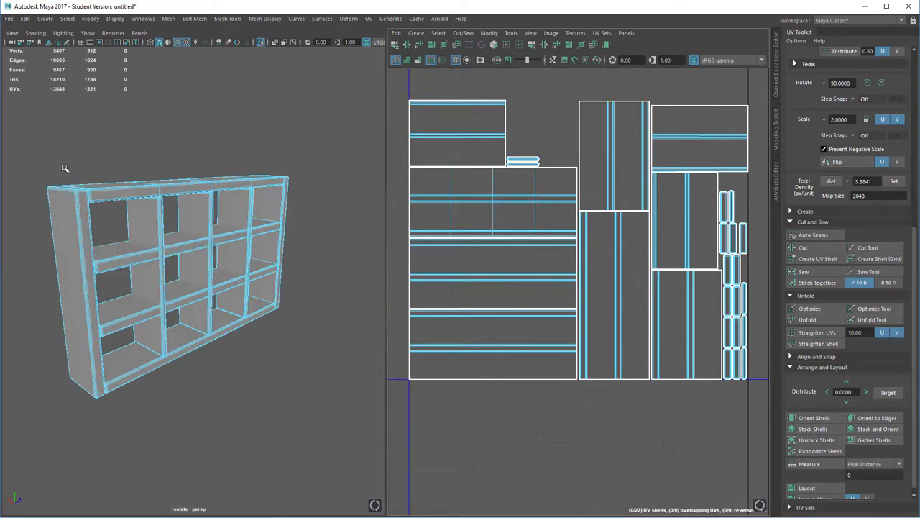
Return the bookshelf to object mode, reselect it and switch on the checker map display for its UVs
{"action": "right_click_drag", "start_coordinate": [103, 196], "coordinate": [189, 139]}
{"action": "left_click", "coordinate": [189, 140]}
{"action": "left_click_drag", "start_coordinate": [223, 212], "coordinate": [201, 235], "text": "alt"}
{"action": "left_click", "coordinate": [200, 196]}
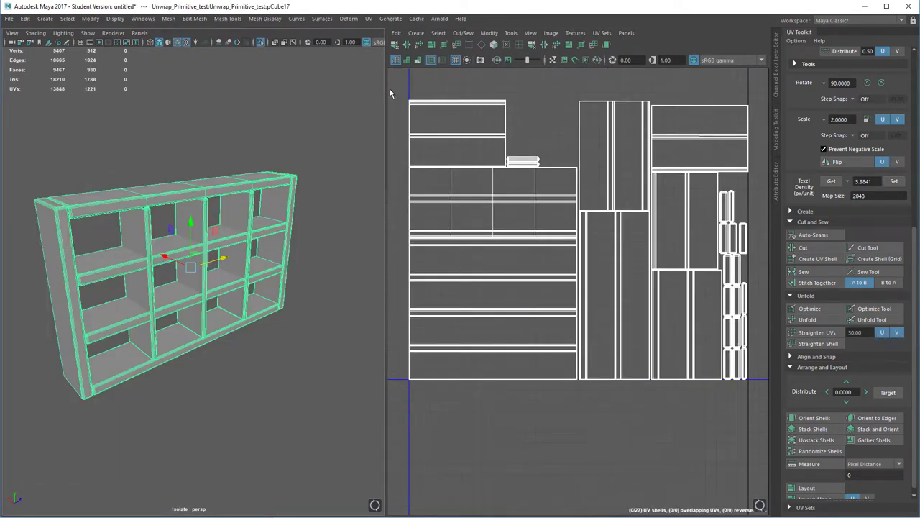
{"action": "left_click_drag", "start_coordinate": [385, 89], "coordinate": [186, 102]}
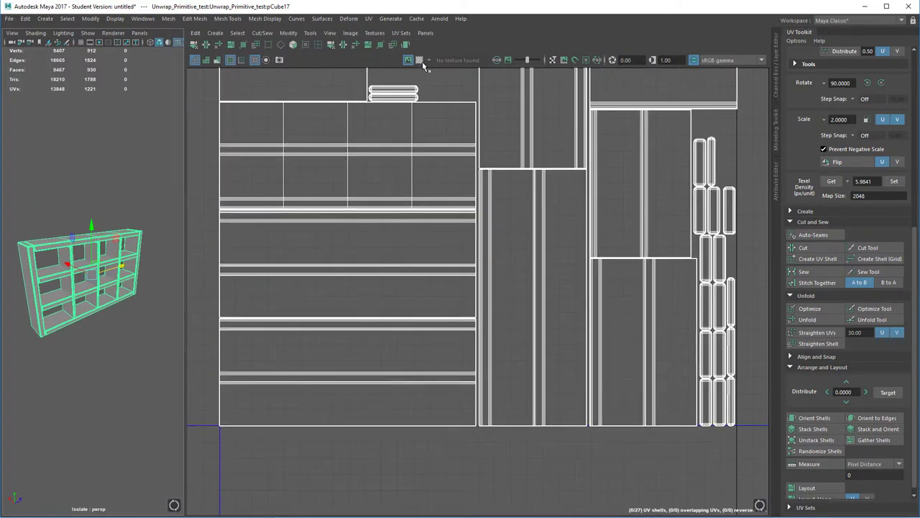
{"action": "left_click", "coordinate": [420, 60]}
Reselect the whole bookshelf and show it beside its UVs in the full-screen two-pane layout
{"action": "left_click", "coordinate": [98, 189]}
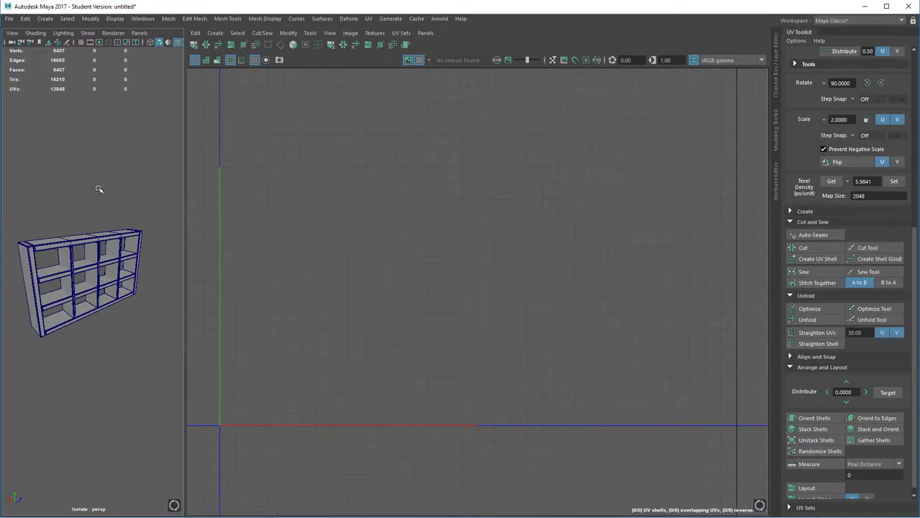
{"action": "key", "text": "space"}
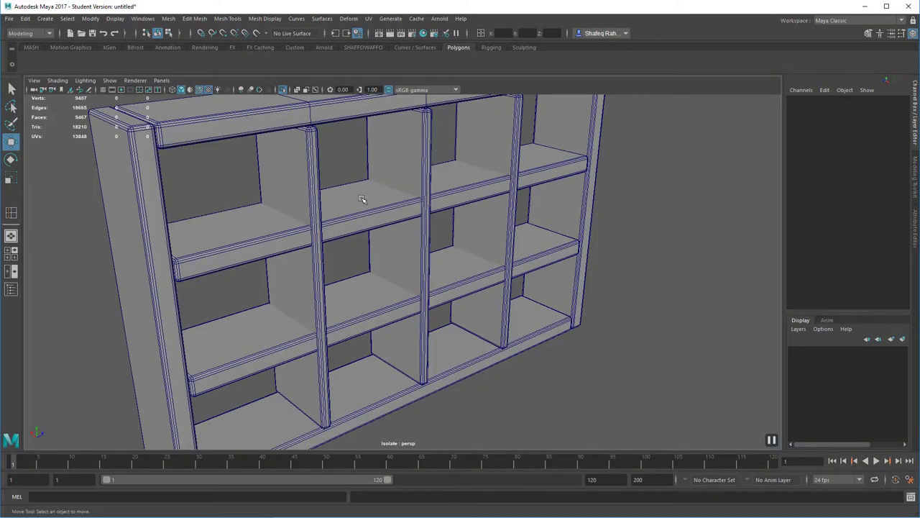
{"action": "left_click", "coordinate": [363, 200]}
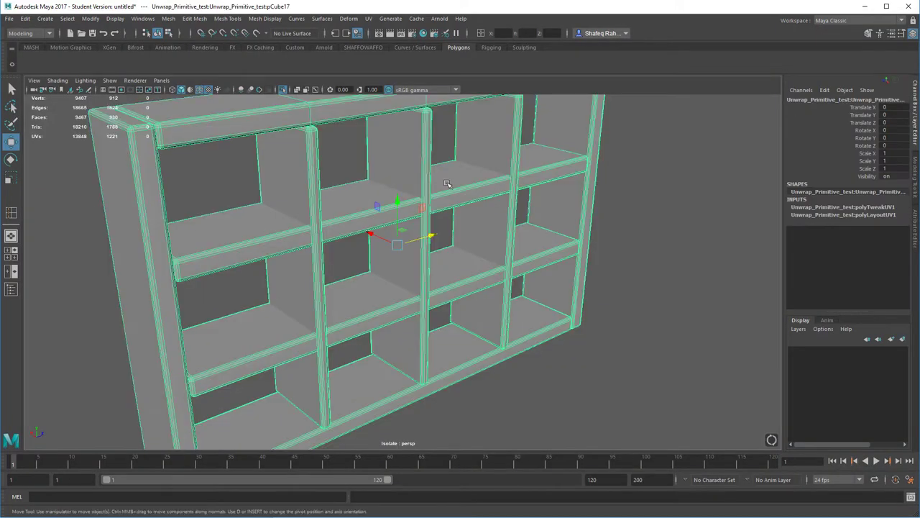
{"action": "key", "text": "space"}
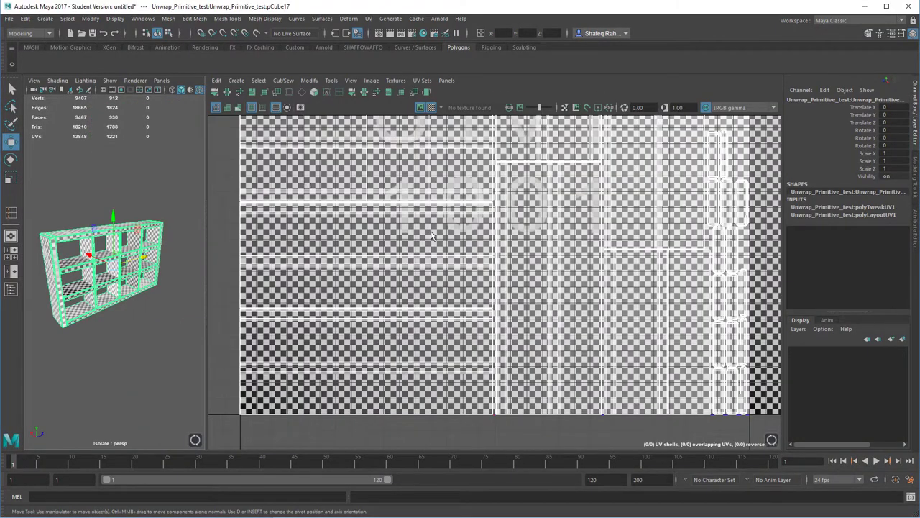
{"action": "key", "text": "ctrl+space"}
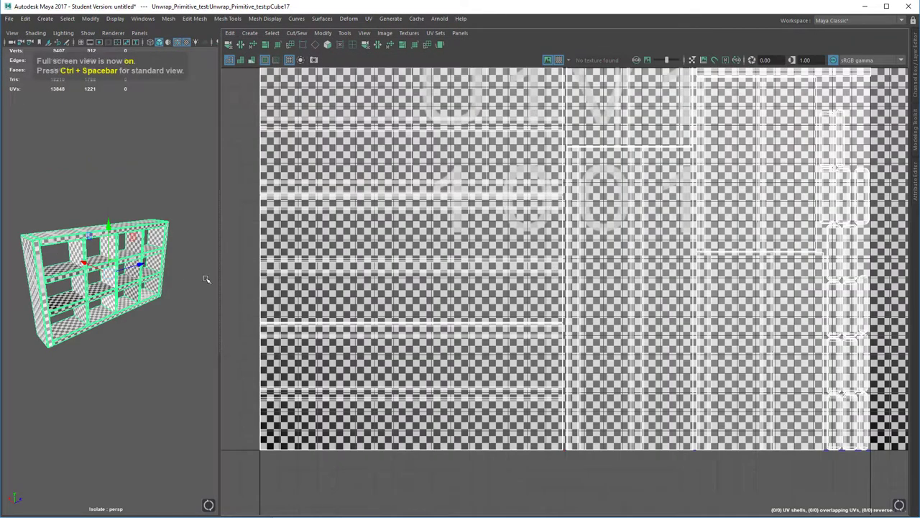
Enlarge the perspective view and examine the checker pattern on the shelves and dividers for size, direction and distortion
{"action": "scroll", "coordinate": [146, 361], "scroll_direction": "up", "scroll_amount": 10}
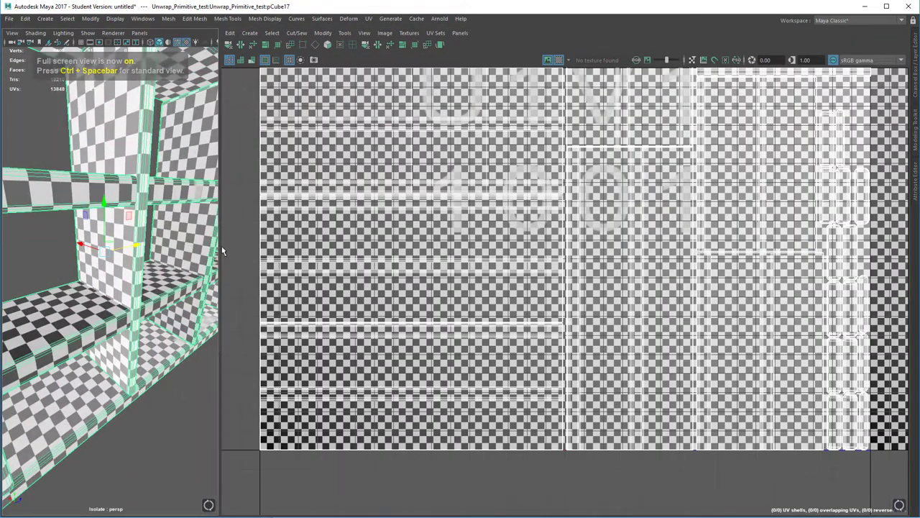
{"action": "left_click_drag", "start_coordinate": [220, 246], "coordinate": [526, 244]}
{"action": "left_click_drag", "start_coordinate": [331, 261], "coordinate": [332, 287], "text": "alt"}
{"action": "right_click_drag", "start_coordinate": [286, 117], "coordinate": [335, 94]}
{"action": "left_click", "coordinate": [458, 360]}
{"action": "left_click_drag", "start_coordinate": [458, 360], "coordinate": [316, 258], "text": "alt"}
{"action": "scroll", "coordinate": [317, 258], "scroll_direction": "down", "scroll_amount": 3}
{"action": "middle_click_drag", "start_coordinate": [316, 258], "coordinate": [358, 289], "text": "alt"}
{"action": "scroll", "coordinate": [357, 289], "scroll_direction": "up", "scroll_amount": 2}
{"action": "left_click_drag", "start_coordinate": [240, 230], "coordinate": [353, 303], "text": "alt"}
{"action": "right_click_drag", "start_coordinate": [353, 303], "coordinate": [290, 275], "text": "alt"}
{"action": "left_click", "coordinate": [289, 275]}
{"action": "middle_click_drag", "start_coordinate": [403, 306], "coordinate": [288, 310], "text": "alt"}
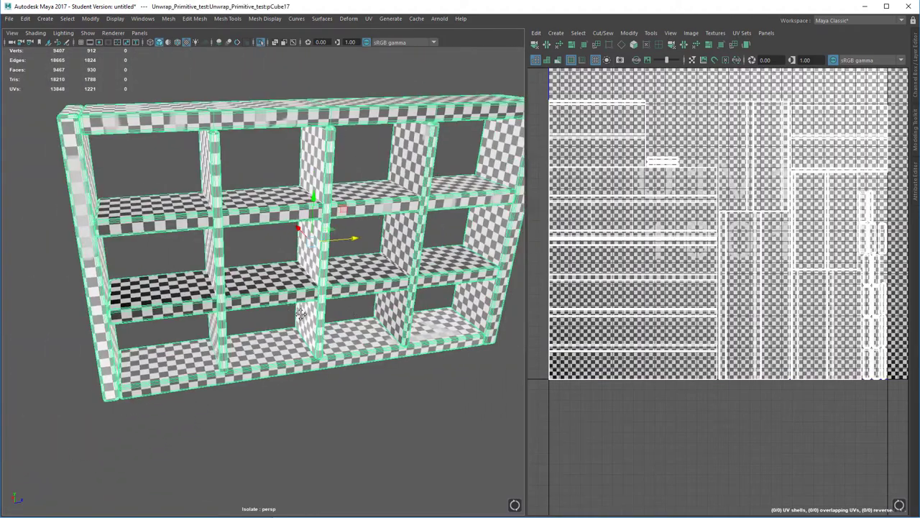
{"action": "left_click_drag", "start_coordinate": [285, 281], "coordinate": [426, 285], "text": "alt"}
{"action": "right_click_drag", "start_coordinate": [267, 269], "coordinate": [286, 384], "text": "alt"}
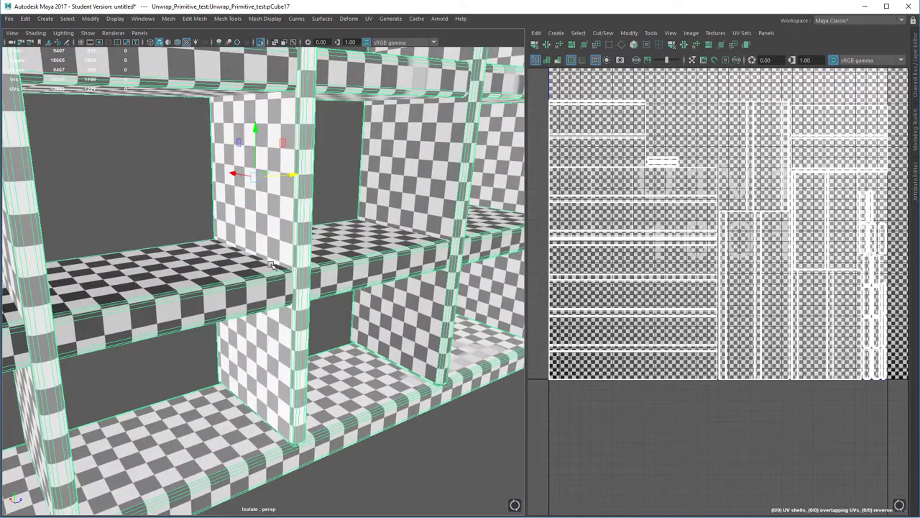
{"action": "left_click", "coordinate": [97, 190]}
{"action": "left_click_drag", "start_coordinate": [189, 307], "coordinate": [226, 287], "text": "alt"}
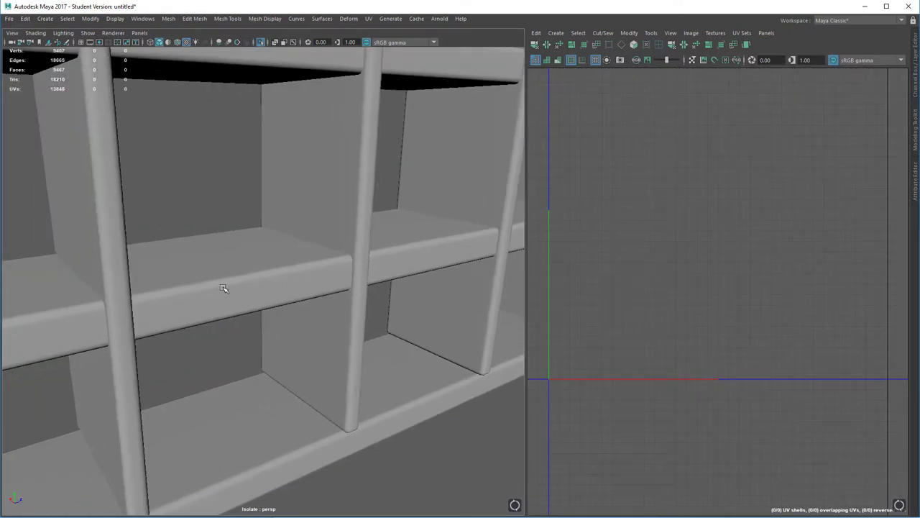
Select all the faces of the lower middle shelf and extract them from the bookshelf
{"action": "left_click", "coordinate": [325, 350]}
{"action": "right_click_drag", "start_coordinate": [325, 350], "coordinate": [315, 273], "text": "alt"}
{"action": "left_click_drag", "start_coordinate": [358, 274], "coordinate": [322, 259], "text": "alt"}
{"action": "right_click_drag", "start_coordinate": [323, 259], "coordinate": [323, 286]}
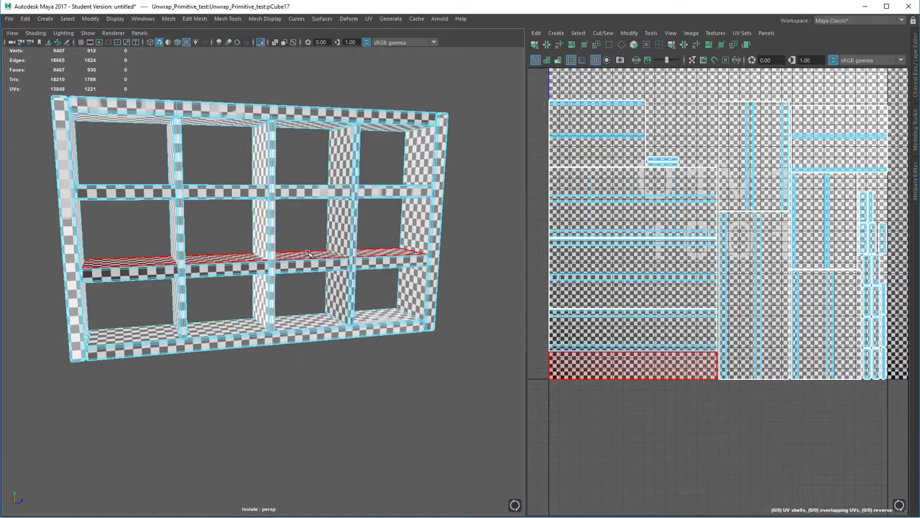
{"action": "left_click", "coordinate": [306, 255]}
{"action": "double_click", "coordinate": [306, 265]}
{"action": "left_click_drag", "start_coordinate": [328, 284], "coordinate": [358, 296], "text": "alt"}
{"action": "right_click_drag", "start_coordinate": [327, 272], "coordinate": [328, 275], "text": "shift"}
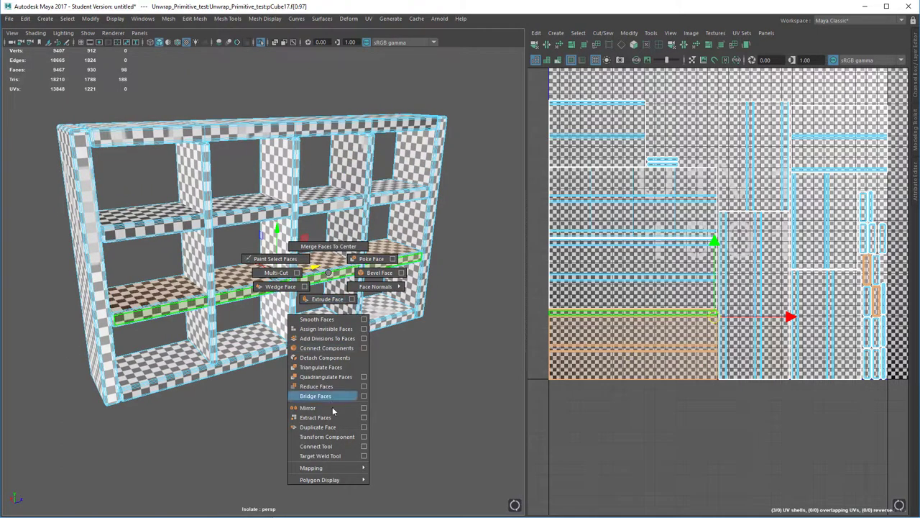
{"action": "right_click_drag", "start_coordinate": [333, 420], "coordinate": [332, 420], "text": "shift"}
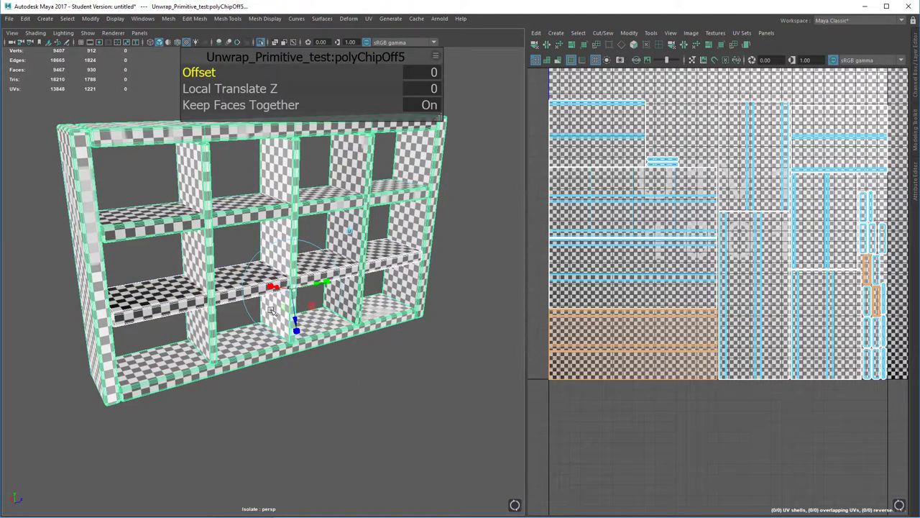
Select the extracted shelf as its own object and turn off the checker map display
{"action": "right_click_drag", "start_coordinate": [249, 271], "coordinate": [302, 255]}
{"action": "left_click", "coordinate": [411, 363]}
{"action": "left_click", "coordinate": [268, 280]}
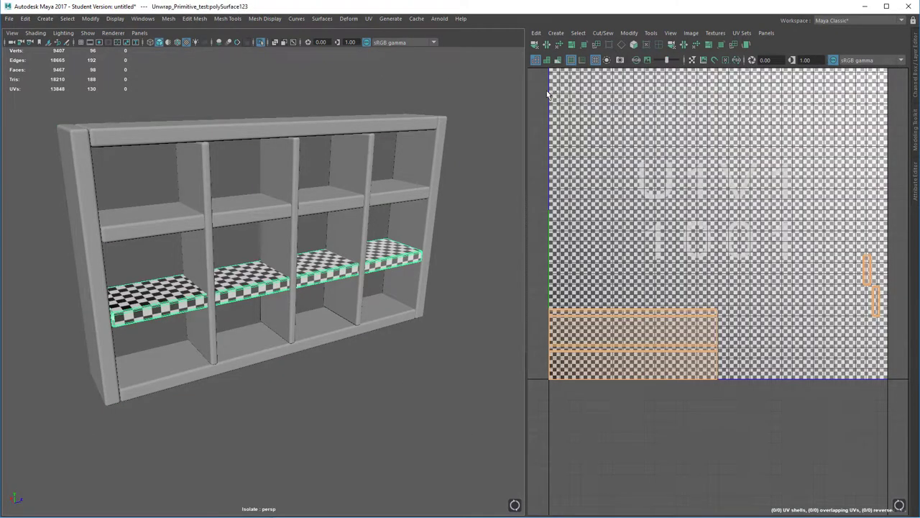
{"action": "left_click_drag", "start_coordinate": [526, 85], "coordinate": [159, 85]}
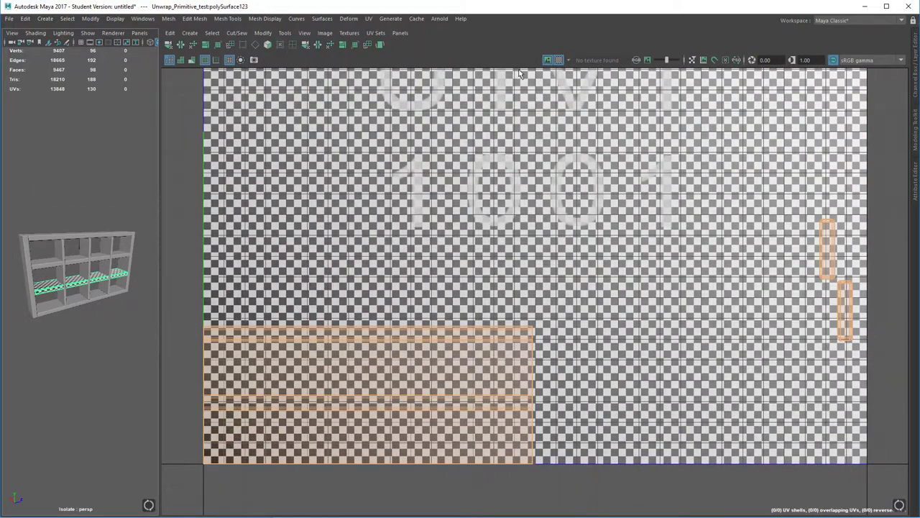
{"action": "left_click", "coordinate": [559, 60]}
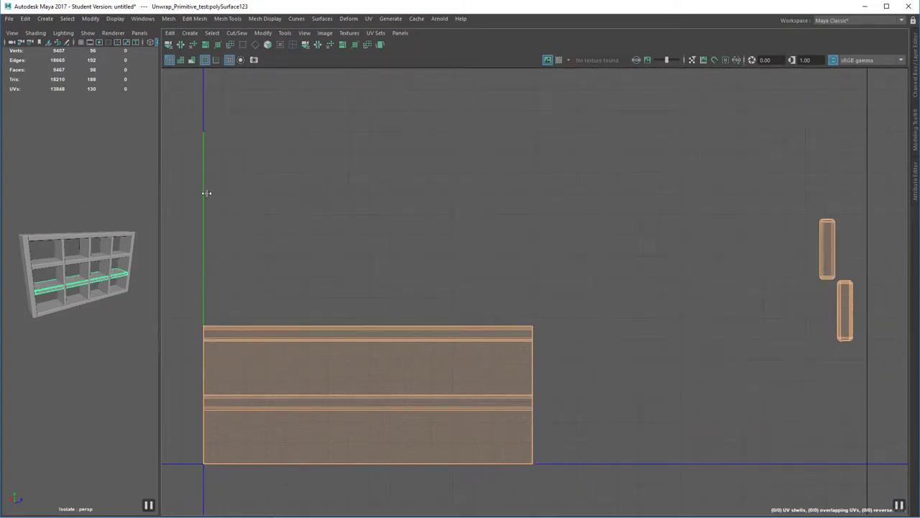
{"action": "left_click_drag", "start_coordinate": [206, 192], "coordinate": [642, 208]}
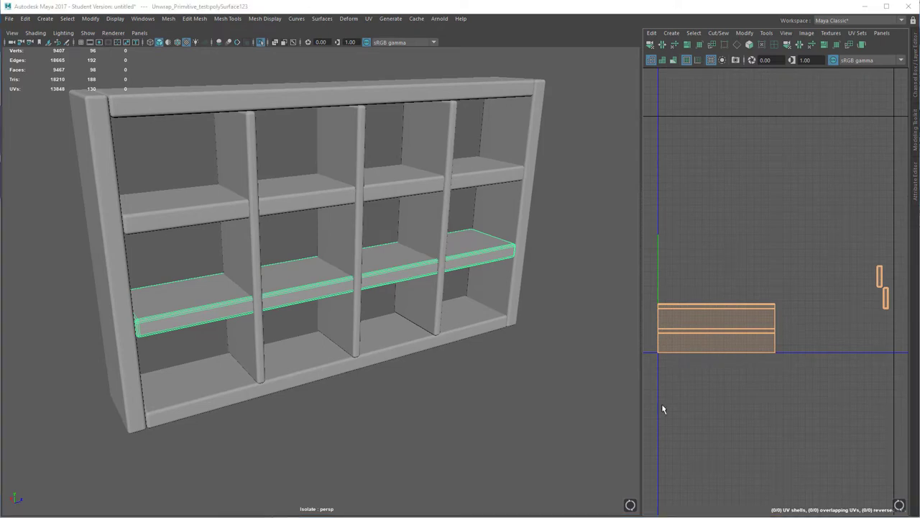
Select the vertices at one end of the extracted shelf and move them along its length to shorten it to a single compartment
{"action": "left_click_drag", "start_coordinate": [618, 381], "coordinate": [506, 308], "text": "alt"}
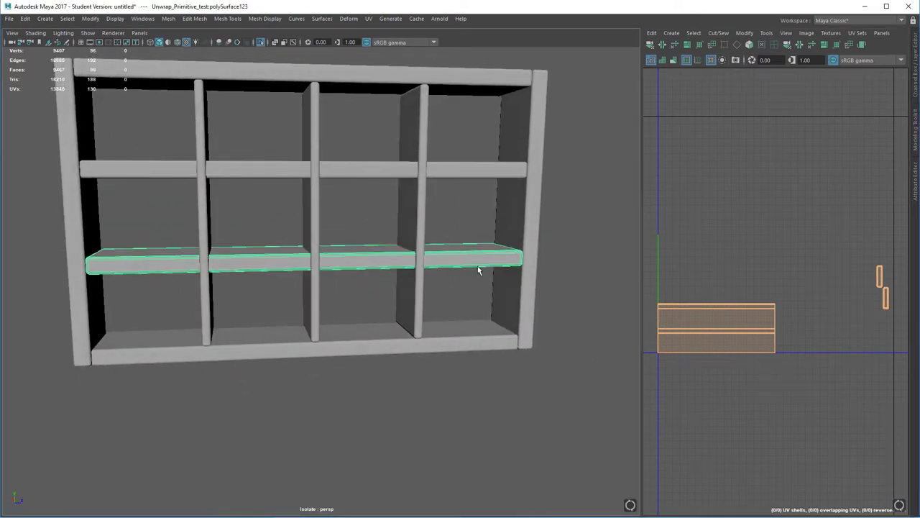
{"action": "right_click_drag", "start_coordinate": [501, 251], "coordinate": [457, 237]}
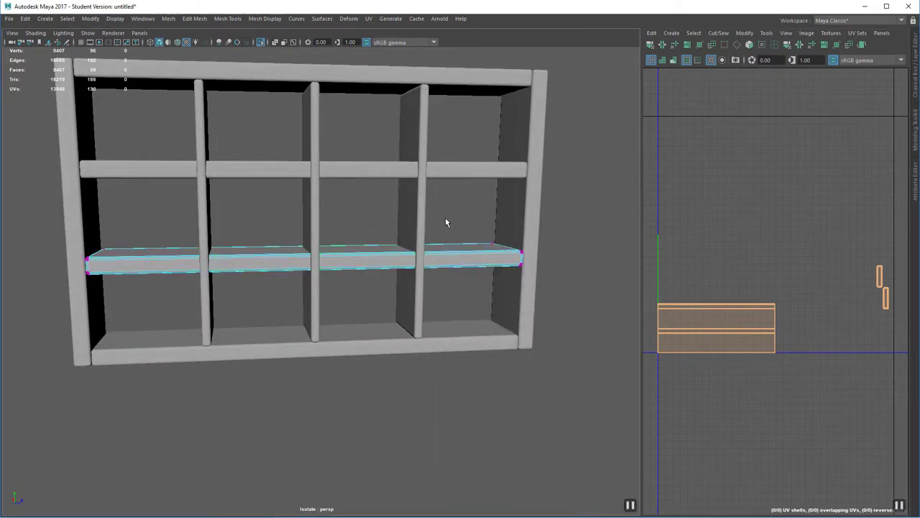
{"action": "left_click_drag", "start_coordinate": [445, 218], "coordinate": [588, 308]}
{"action": "left_click_drag", "start_coordinate": [480, 228], "coordinate": [523, 281], "text": "alt"}
{"action": "right_click_drag", "start_coordinate": [523, 281], "coordinate": [528, 352], "text": "alt"}
{"action": "key", "text": "w"}
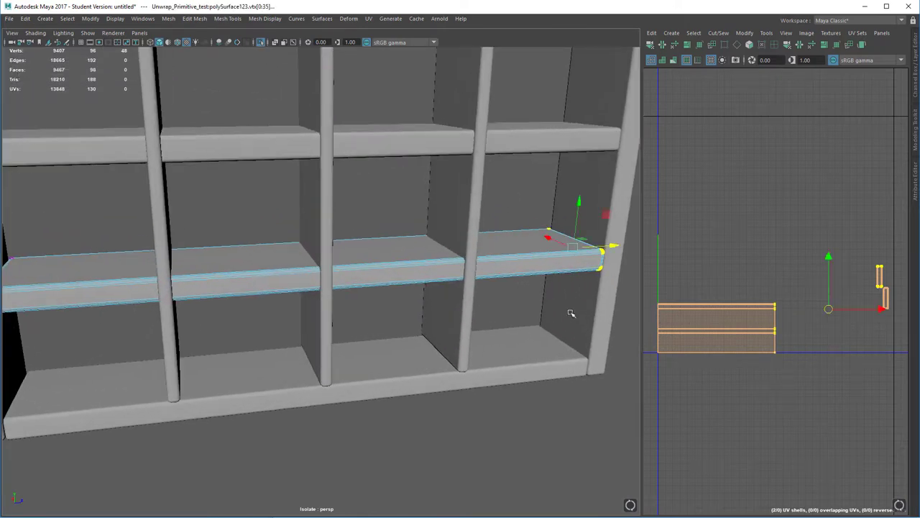
{"action": "left_click_drag", "start_coordinate": [597, 248], "coordinate": [174, 273]}
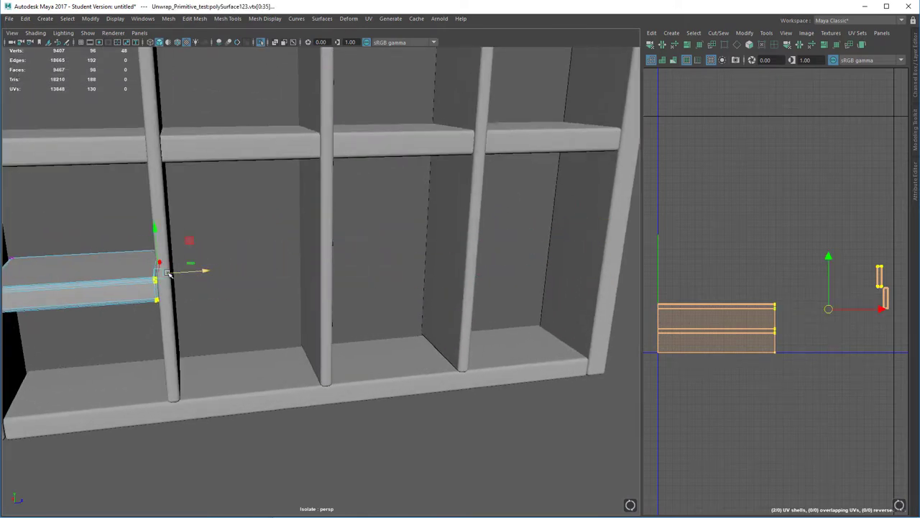
Align the shortened shelf's moved end with the face of the adjacent divider in the side view
{"action": "key", "text": "f"}
{"action": "key", "text": "space"}
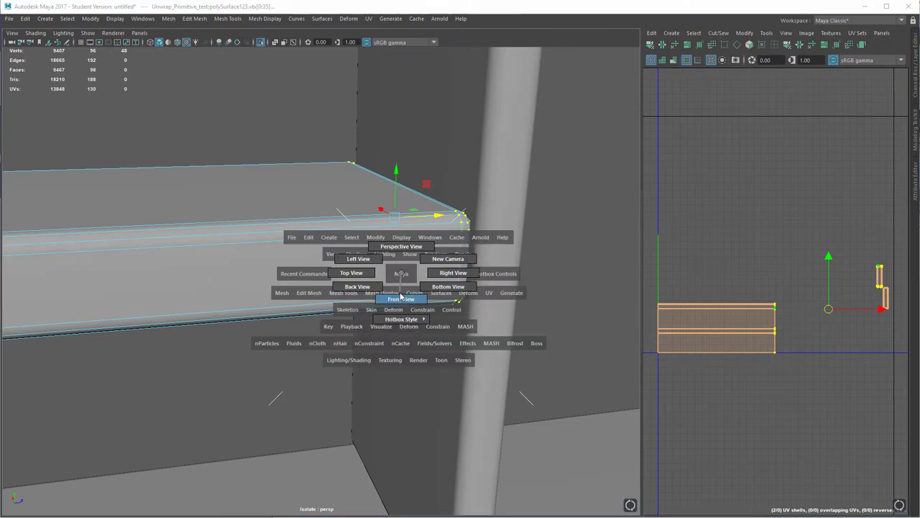
{"action": "left_click_drag", "start_coordinate": [403, 289], "coordinate": [398, 292]}
{"action": "key", "text": "f"}
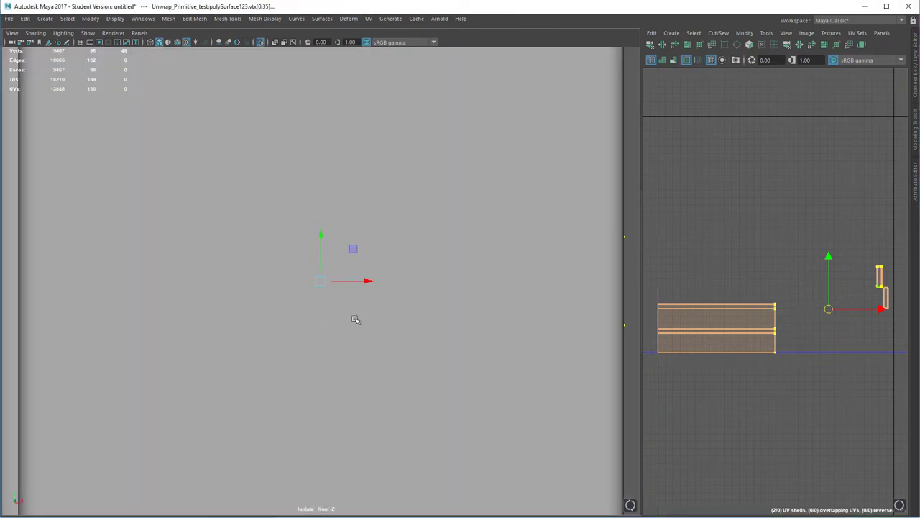
{"action": "key", "text": "space"}
{"action": "left_click_drag", "start_coordinate": [327, 327], "coordinate": [367, 324]}
{"action": "key", "text": "f"}
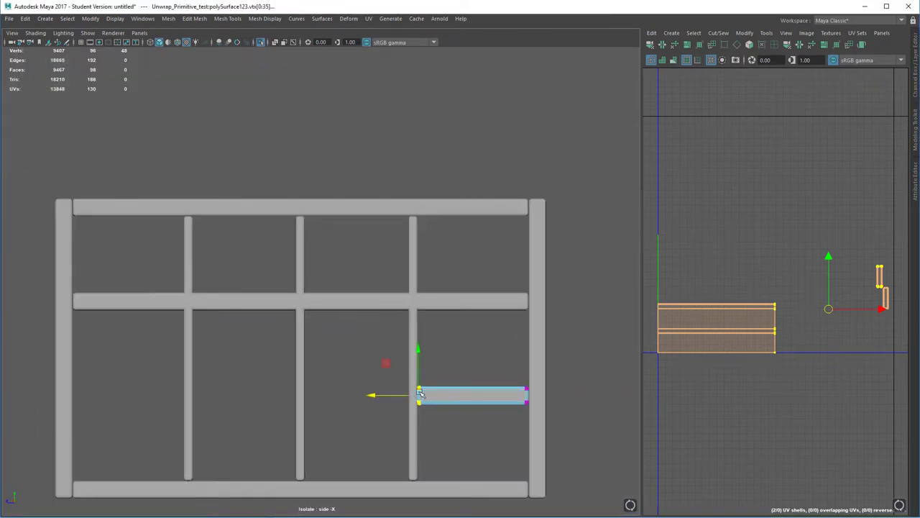
{"action": "scroll", "coordinate": [323, 311], "scroll_direction": "up", "scroll_amount": 3}
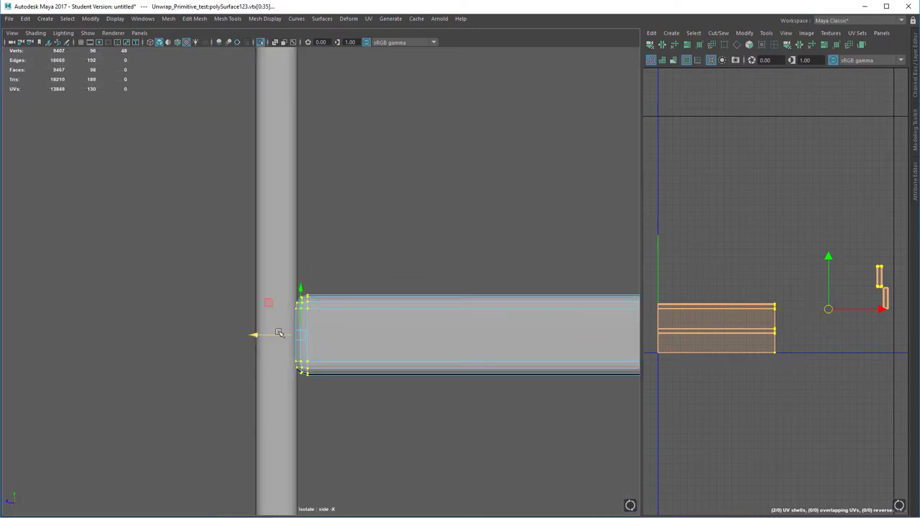
{"action": "left_click_drag", "start_coordinate": [278, 334], "coordinate": [282, 336]}
{"action": "scroll", "coordinate": [362, 344], "scroll_direction": "down", "scroll_amount": 5}
Duplicate the shortened shelf as a whole object and move the copy into the neighbouring compartment
{"action": "right_click_drag", "start_coordinate": [400, 319], "coordinate": [439, 302]}
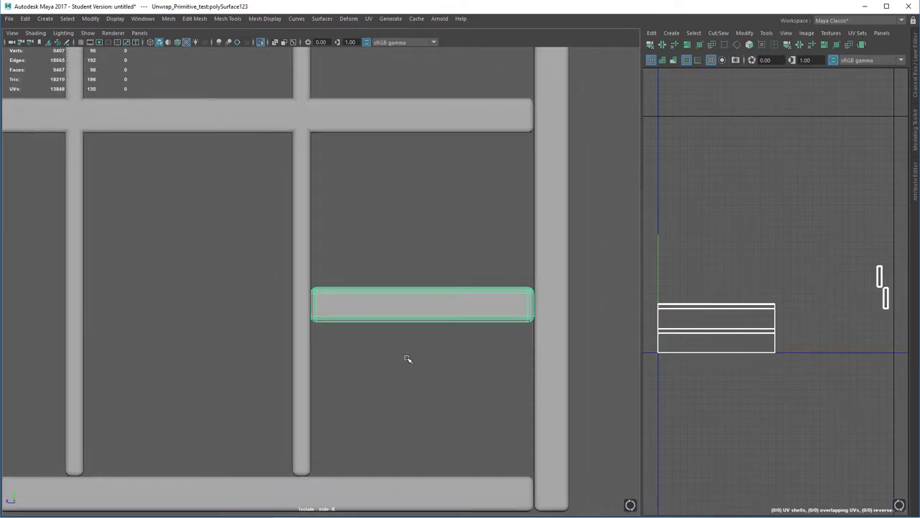
{"action": "key", "text": "w"}
{"action": "scroll", "coordinate": [428, 357], "scroll_direction": "down", "scroll_amount": 1}
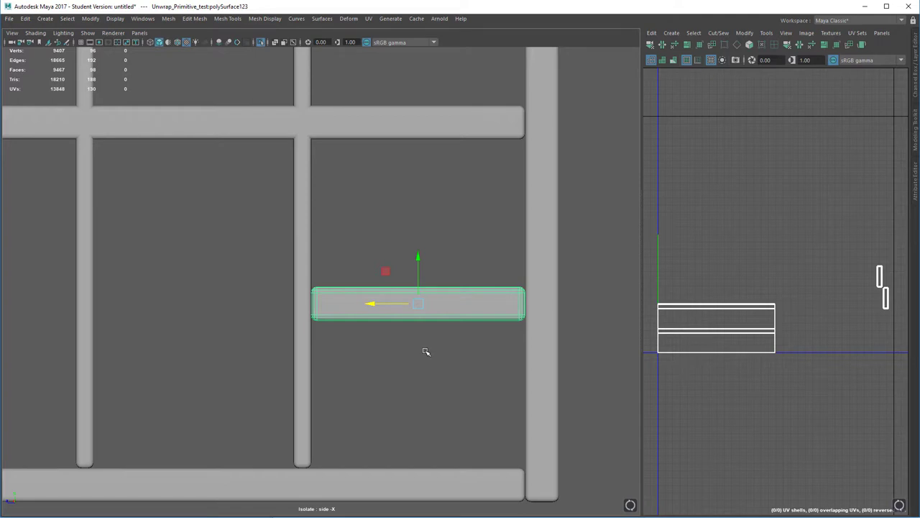
{"action": "key", "text": "ctrl+d"}
{"action": "left_click_drag", "start_coordinate": [400, 305], "coordinate": [168, 305]}
Move the copied shelf's far end vertices inward so the board fits between its two dividers
{"action": "middle_click_drag", "start_coordinate": [138, 339], "coordinate": [226, 327], "text": "alt"}
{"action": "right_click_drag", "start_coordinate": [226, 293], "coordinate": [177, 292]}
{"action": "left_click_drag", "start_coordinate": [229, 223], "coordinate": [90, 383]}
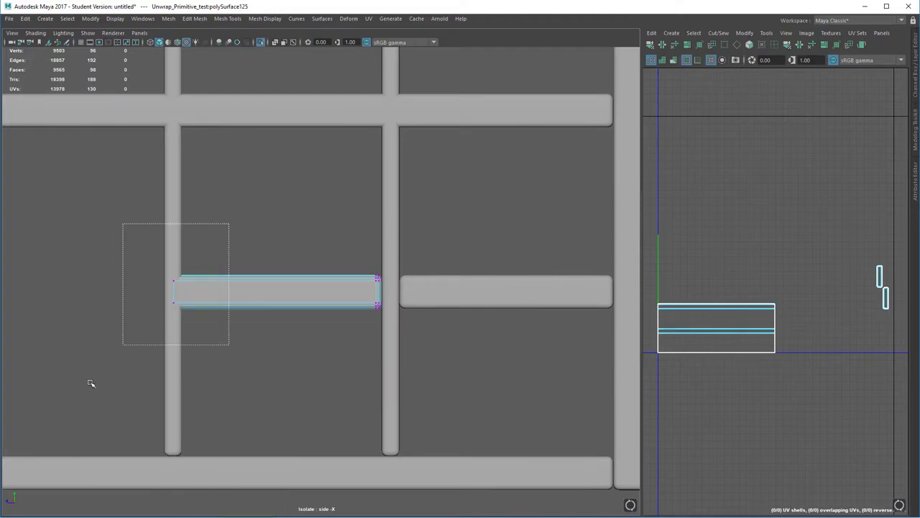
{"action": "scroll", "coordinate": [181, 287], "scroll_direction": "up", "scroll_amount": 3}
{"action": "left_click_drag", "start_coordinate": [82, 296], "coordinate": [108, 304]}
{"action": "right_click_drag", "start_coordinate": [183, 292], "coordinate": [233, 262]}
Duplicate the fitted board into the two remaining compartments of the same row
{"action": "middle_click_drag", "start_coordinate": [254, 332], "coordinate": [353, 382], "text": "alt"}
{"action": "scroll", "coordinate": [330, 133], "scroll_direction": "down", "scroll_amount": 3}
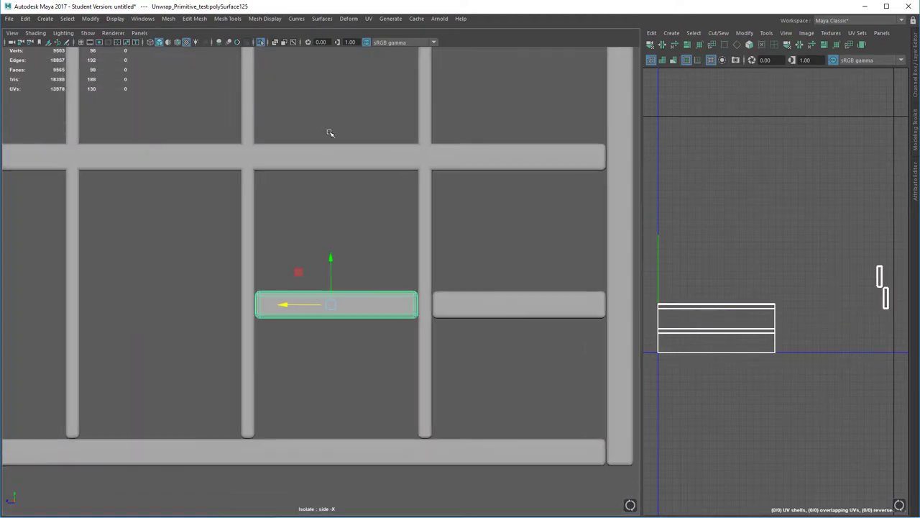
{"action": "key", "text": "ctrl+d"}
{"action": "scroll", "coordinate": [363, 184], "scroll_direction": "down", "scroll_amount": 2}
{"action": "middle_click_drag", "start_coordinate": [338, 323], "coordinate": [407, 323], "text": "alt"}
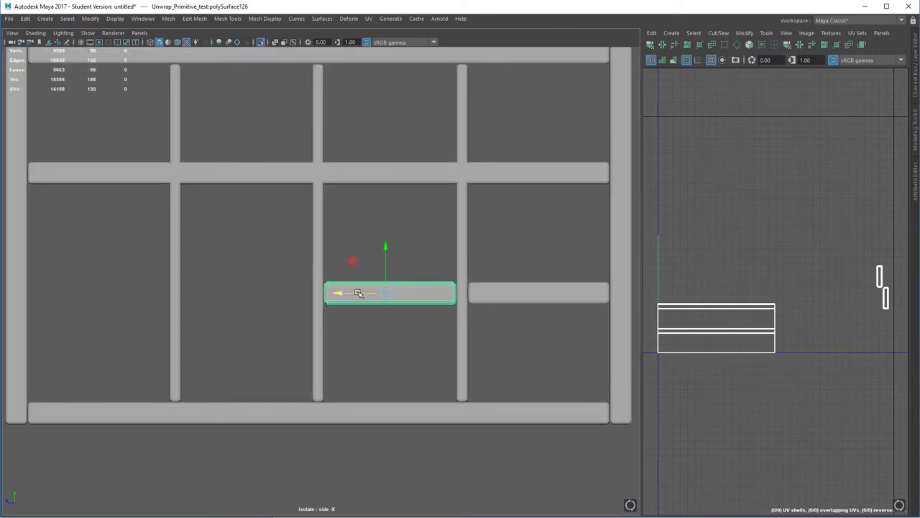
{"action": "left_click_drag", "start_coordinate": [358, 292], "coordinate": [66, 300]}
{"action": "key", "text": "ctrl+d"}
Extend the last board's outer end vertices to meet the bookshelf's side board
{"action": "right_click_drag", "start_coordinate": [64, 298], "coordinate": [19, 298]}
{"action": "left_click_drag", "start_coordinate": [72, 253], "coordinate": [24, 365]}
{"action": "left_click_drag", "start_coordinate": [22, 293], "coordinate": [19, 294]}
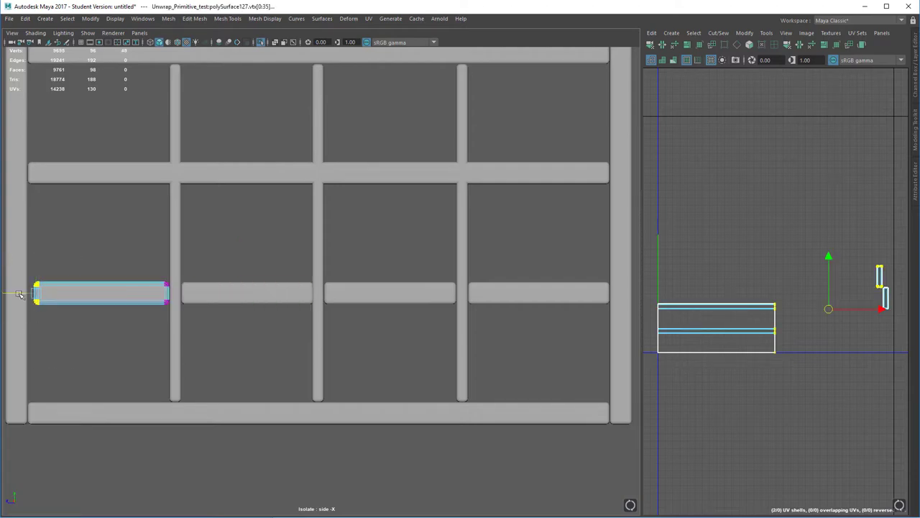
{"action": "right_click_drag", "start_coordinate": [85, 291], "coordinate": [137, 270]}
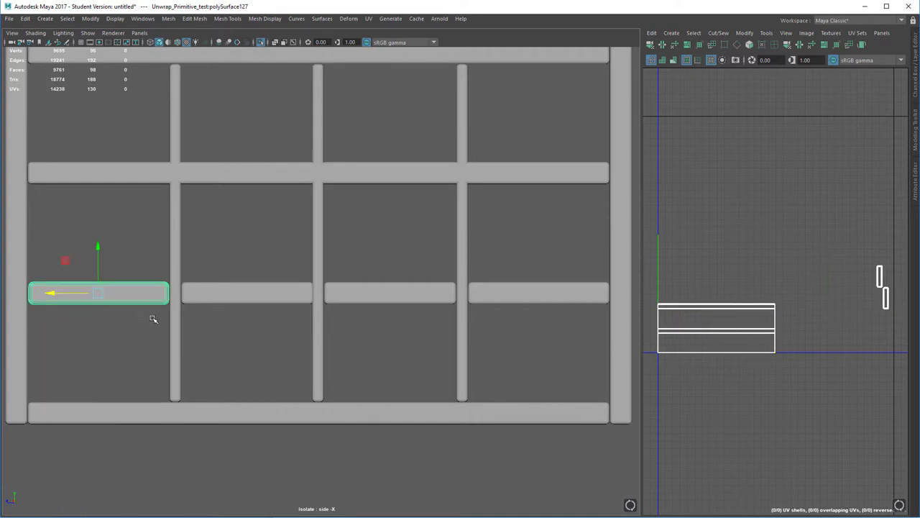
Duplicate the last board, rotate the copy 90 degrees to stand upright and raise it to the underside of the shelf above
{"action": "key", "text": "e"}
{"action": "key", "text": "ctrl+d"}
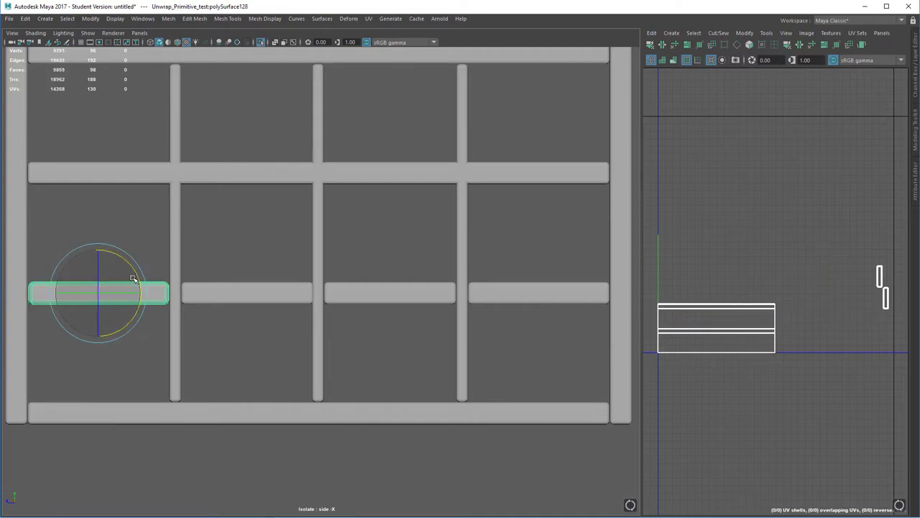
{"action": "left_click_drag", "start_coordinate": [128, 268], "coordinate": [85, 218]}
{"action": "key", "text": "w"}
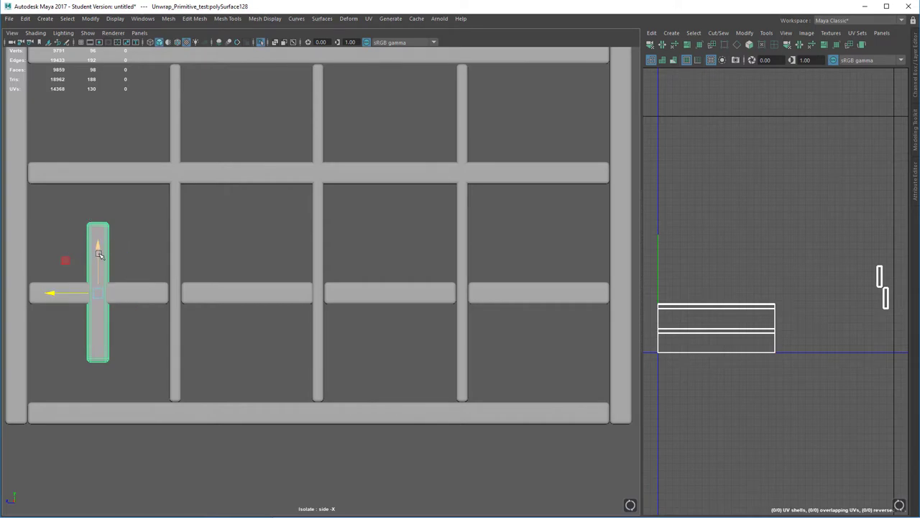
{"action": "left_click_drag", "start_coordinate": [99, 255], "coordinate": [98, 217]}
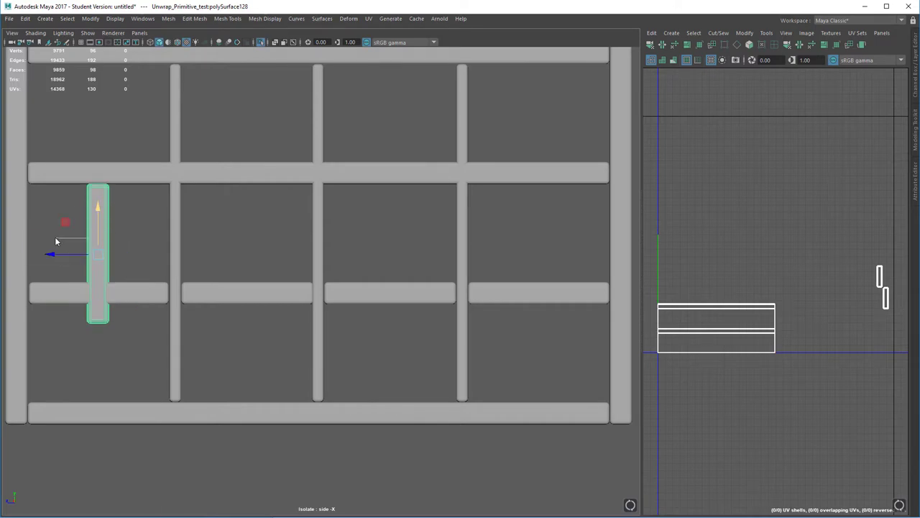
Shorten the upright by moving its lower end vertices up to the top of the short shelf below it
{"action": "right_click_drag", "start_coordinate": [55, 251], "coordinate": [50, 235]}
{"action": "left_click_drag", "start_coordinate": [47, 254], "coordinate": [185, 401]}
{"action": "scroll", "coordinate": [110, 300], "scroll_direction": "up", "scroll_amount": 2}
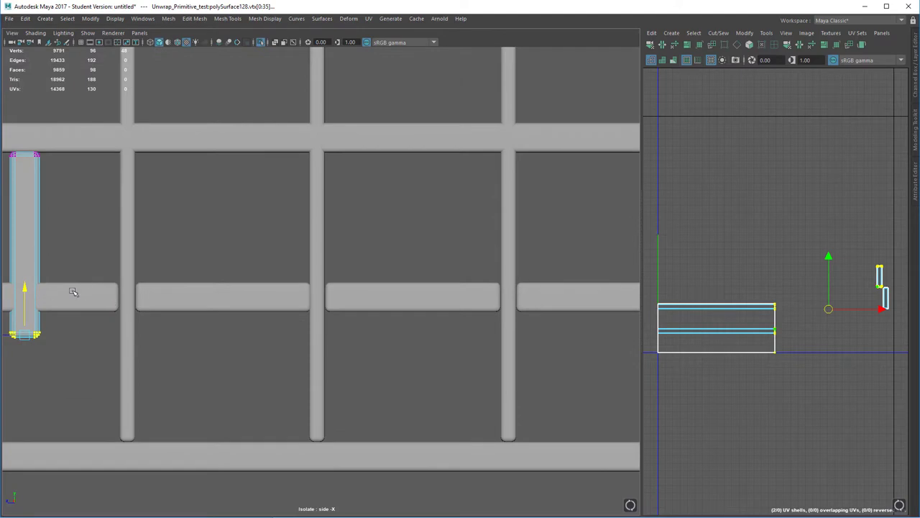
{"action": "middle_click_drag", "start_coordinate": [72, 292], "coordinate": [222, 316], "text": "alt"}
{"action": "left_click_drag", "start_coordinate": [167, 306], "coordinate": [158, 251]}
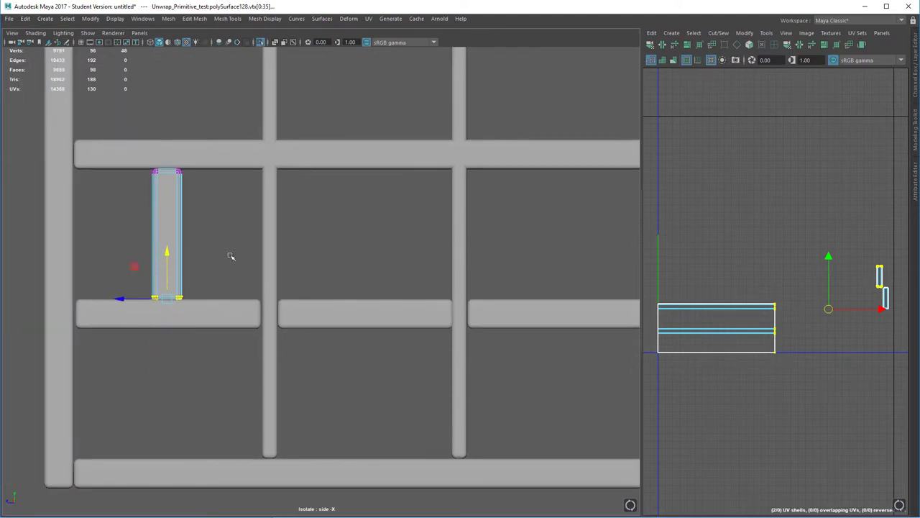
{"action": "key", "text": "F8"}
Duplicate the upright into the compartment below and adjust its lower end vertices to meet the bottom board
{"action": "scroll", "coordinate": [235, 268], "scroll_direction": "down", "scroll_amount": 1}
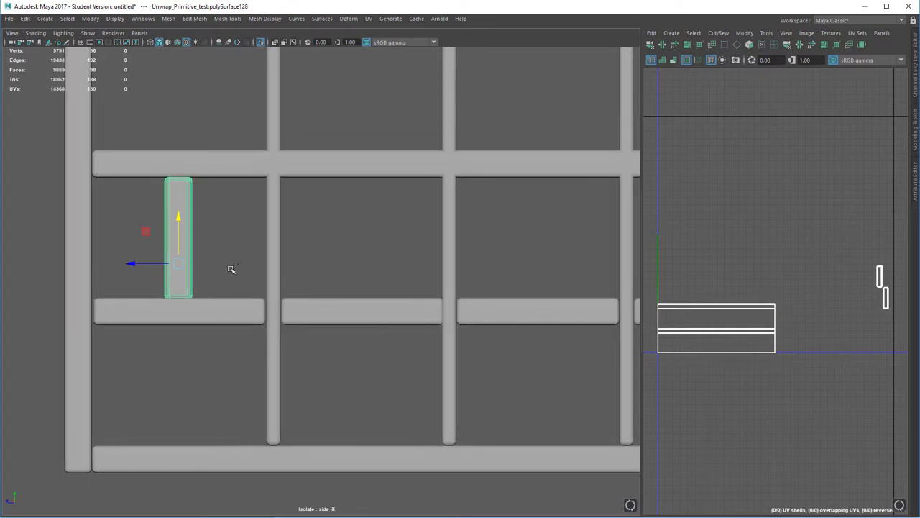
{"action": "key", "text": "ctrl+d"}
{"action": "left_click_drag", "start_coordinate": [176, 215], "coordinate": [205, 364]}
{"action": "right_click_drag", "start_coordinate": [178, 358], "coordinate": [146, 359]}
{"action": "left_click_drag", "start_coordinate": [235, 480], "coordinate": [144, 427]}
{"action": "left_click_drag", "start_coordinate": [178, 401], "coordinate": [178, 397]}
{"action": "right_click_drag", "start_coordinate": [182, 265], "coordinate": [235, 246]}
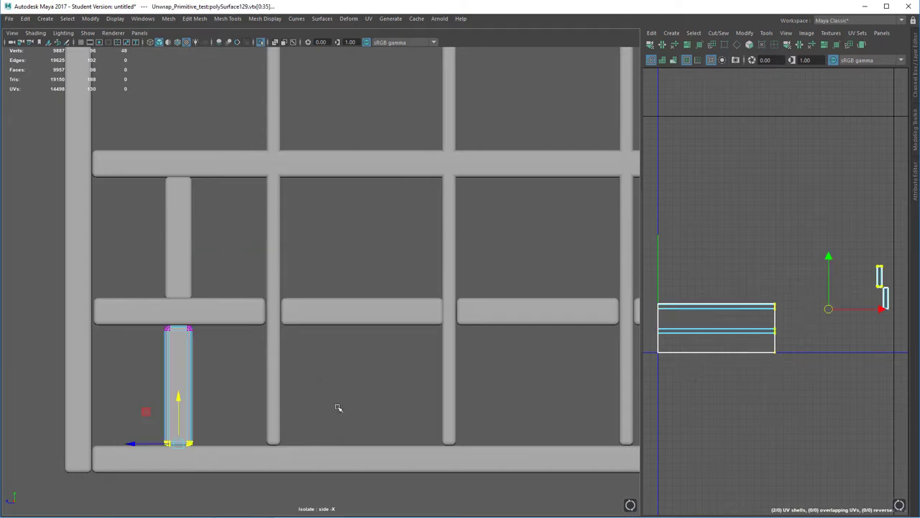
Return to the perspective view of the bookshelf and switch the lower upright from vertex to object selection
{"action": "scroll", "coordinate": [331, 263], "scroll_direction": "down", "scroll_amount": 2}
{"action": "key", "text": "space"}
{"action": "left_click_drag", "start_coordinate": [330, 263], "coordinate": [319, 193]}
{"action": "left_click_drag", "start_coordinate": [290, 308], "coordinate": [305, 314], "text": "alt"}
{"action": "right_click_drag", "start_coordinate": [305, 315], "coordinate": [491, 182], "text": "alt"}
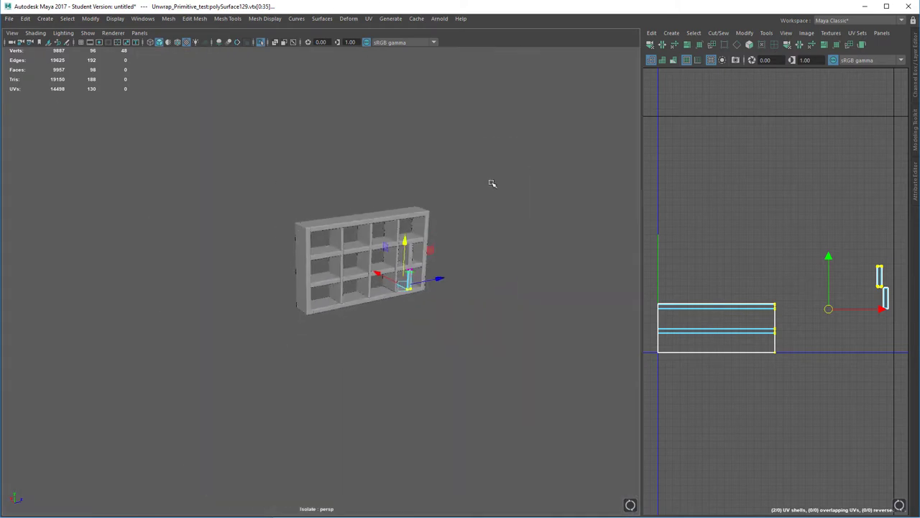
{"action": "middle_click_drag", "start_coordinate": [491, 182], "coordinate": [403, 202], "text": "alt"}
{"action": "right_click_drag", "start_coordinate": [402, 201], "coordinate": [417, 439], "text": "alt"}
{"action": "left_click_drag", "start_coordinate": [417, 439], "coordinate": [348, 276], "text": "alt"}
{"action": "left_click", "coordinate": [417, 374]}
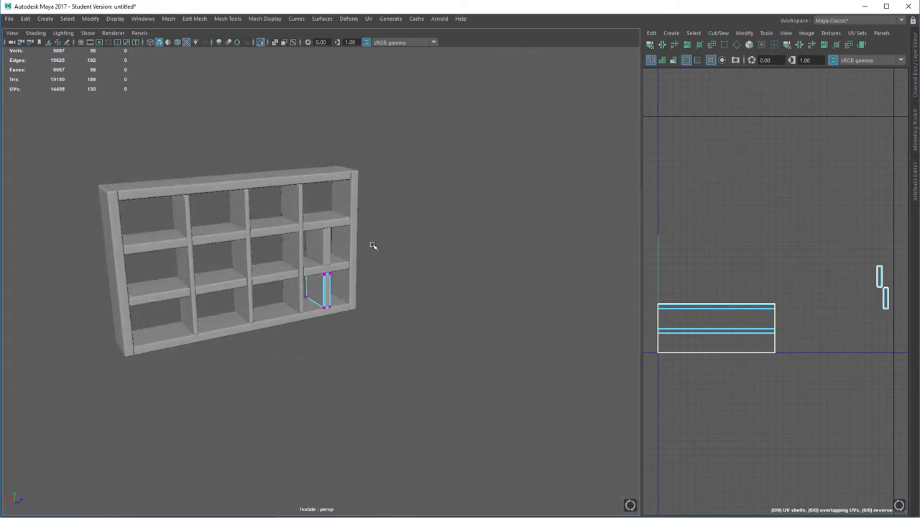
{"action": "right_click_drag", "start_coordinate": [324, 287], "coordinate": [363, 277]}
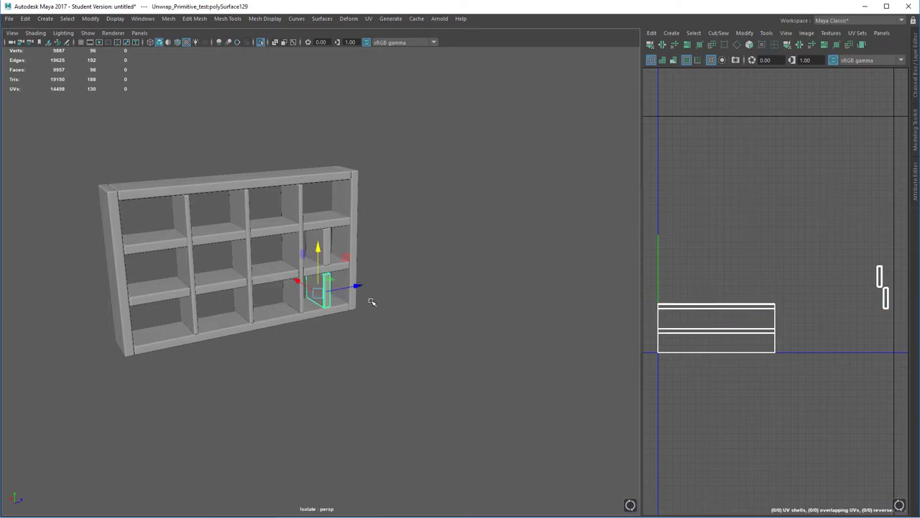
Select the bookshelf together with all its new shelves and uprights and combine them into one mesh
{"action": "left_click", "coordinate": [372, 302]}
{"action": "left_click", "coordinate": [323, 282]}
{"action": "scroll", "coordinate": [405, 346], "scroll_direction": "down", "scroll_amount": 1}
{"action": "left_click", "coordinate": [458, 134]}
{"action": "left_click", "coordinate": [305, 219]}
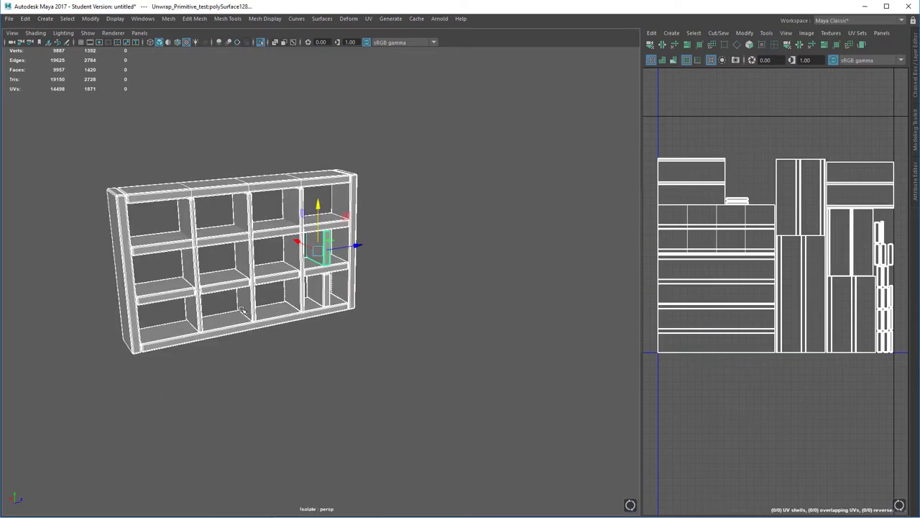
{"action": "right_click_drag", "start_coordinate": [277, 239], "coordinate": [266, 407], "text": "shift"}
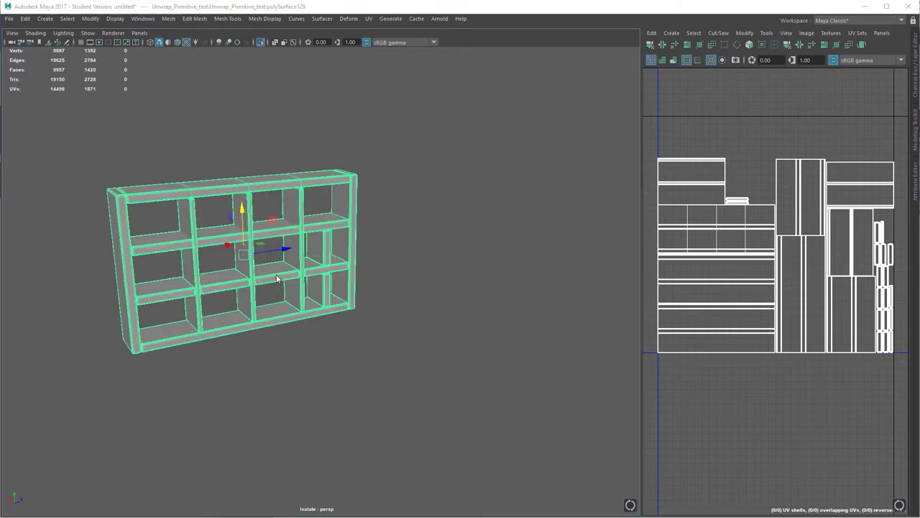
Delete the combined bookshelf's construction history and freeze its transformations
{"action": "key", "text": "space"}
{"action": "left_click", "coordinate": [185, 241]}
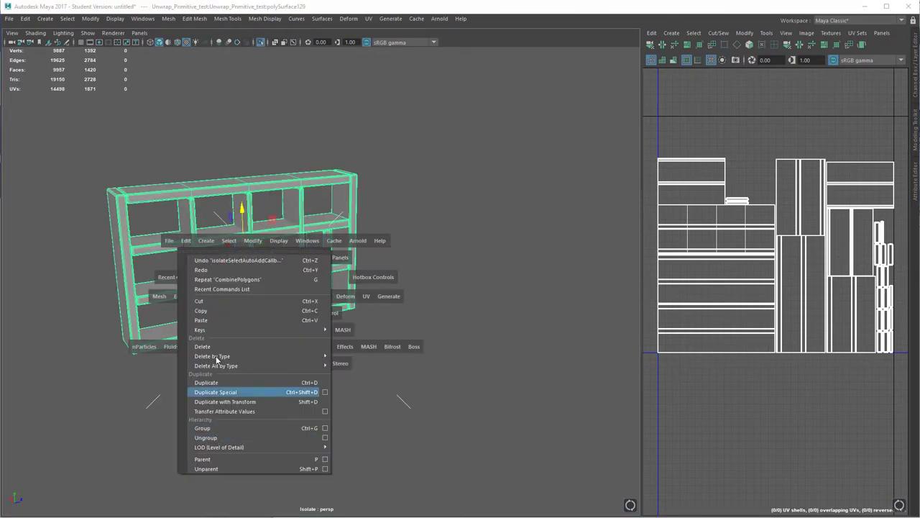
{"action": "mouse_move", "coordinate": [251, 356]}
{"action": "left_click", "coordinate": [357, 382]}
{"action": "key", "text": "space"}
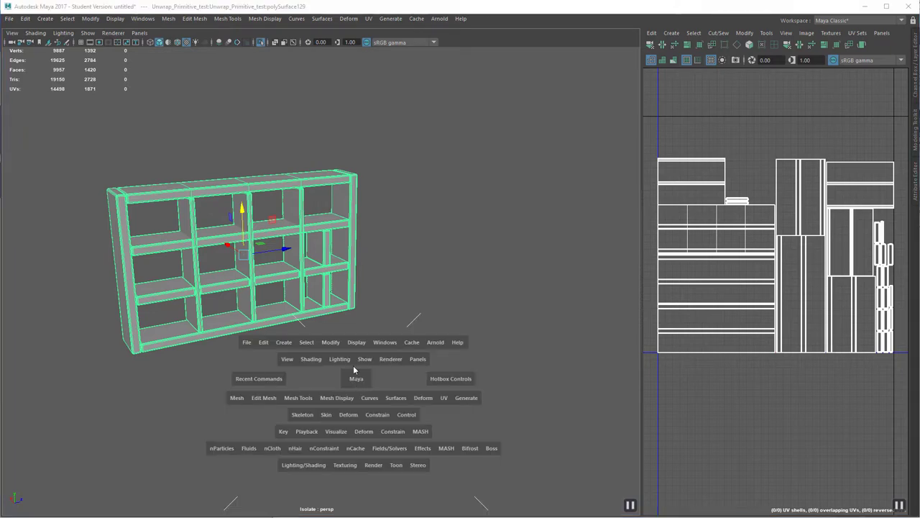
{"action": "left_click", "coordinate": [333, 343]}
{"action": "left_click", "coordinate": [356, 390]}
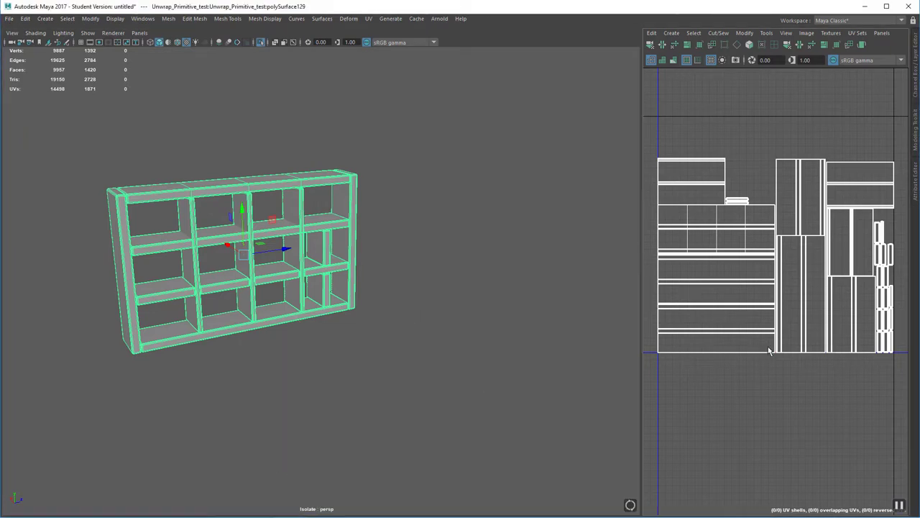
Select all the bookshelf's faces in the enlarged UV editor and show the UV Toolkit
{"action": "left_click_drag", "start_coordinate": [641, 327], "coordinate": [366, 323]}
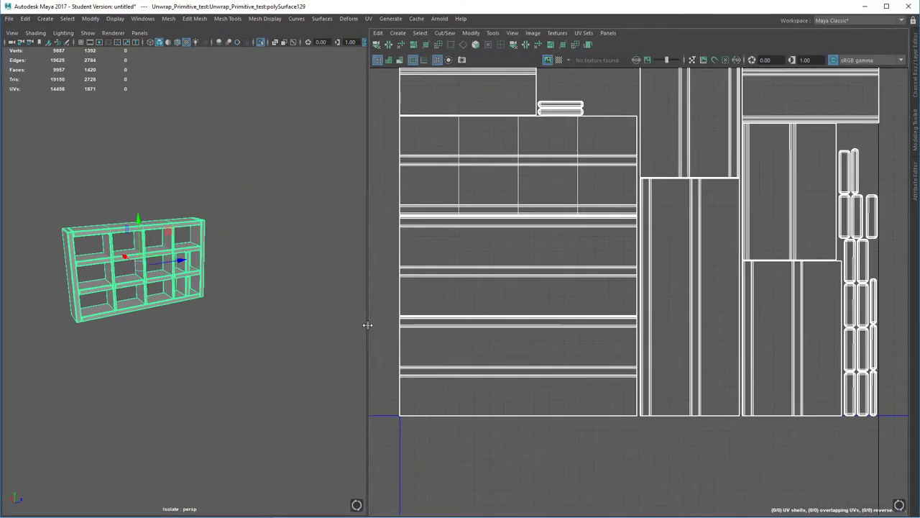
{"action": "key", "text": "f"}
{"action": "right_click_drag", "start_coordinate": [611, 239], "coordinate": [569, 225]}
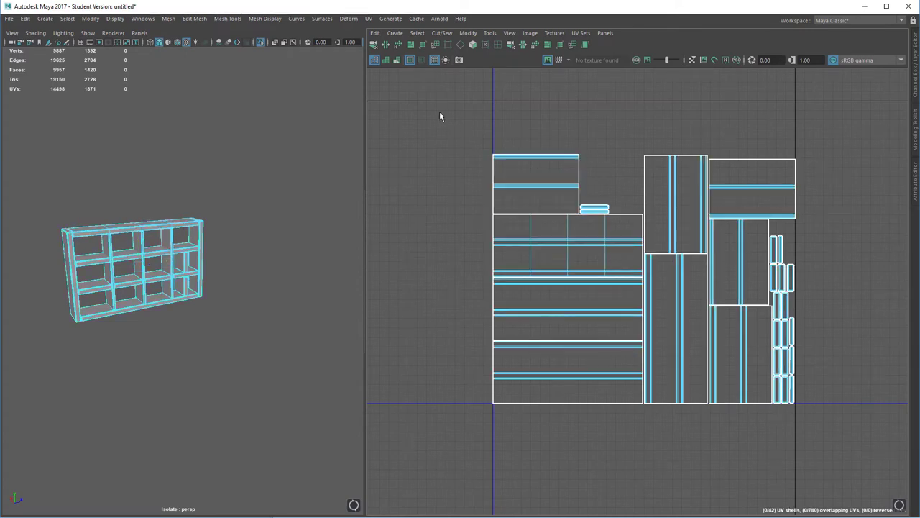
{"action": "left_click_drag", "start_coordinate": [431, 95], "coordinate": [855, 478]}
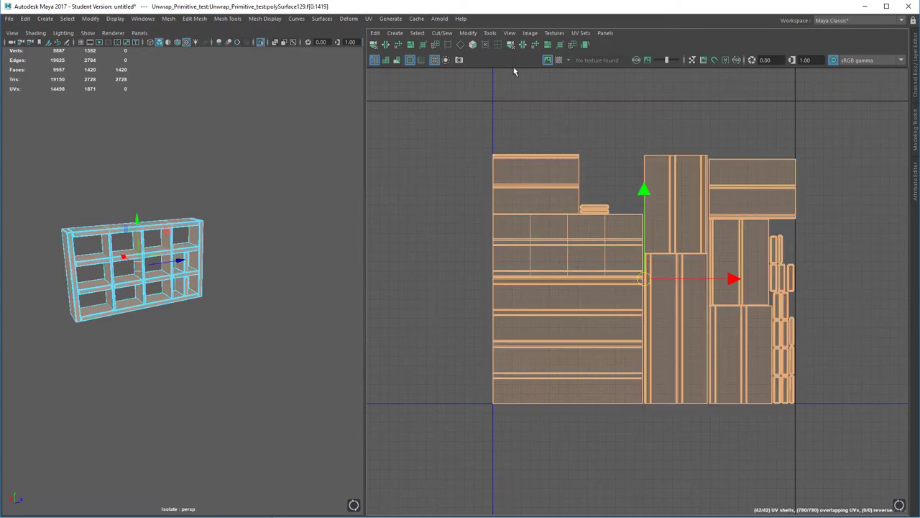
{"action": "left_click", "coordinate": [490, 33]}
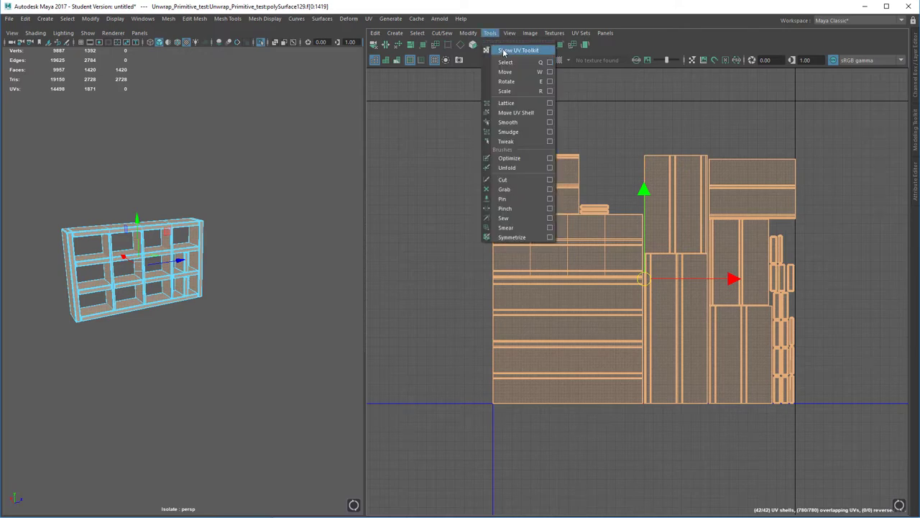
{"action": "left_click", "coordinate": [505, 51]}
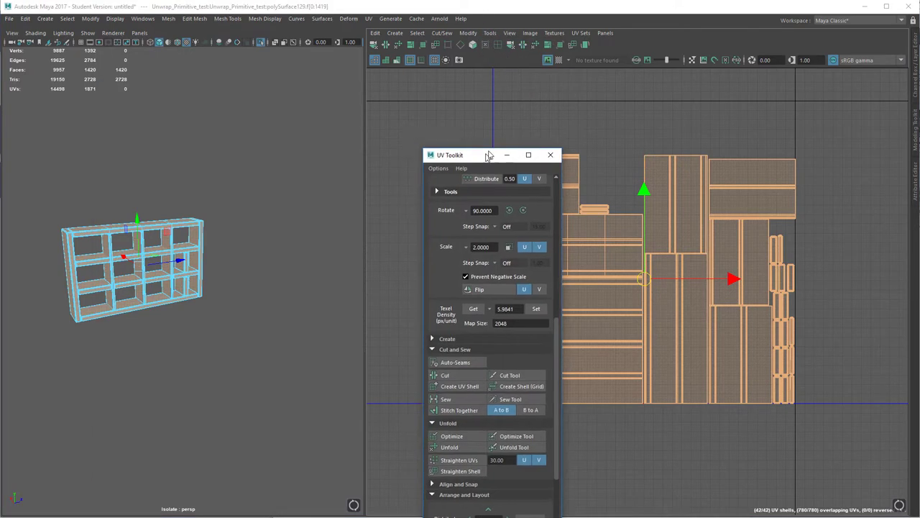
Dock the UV Toolkit beside the UV editor and unfold the UVs of all the bookshelf's selected faces
{"action": "left_click_drag", "start_coordinate": [470, 154], "coordinate": [819, 236]}
{"action": "right_click_drag", "start_coordinate": [548, 309], "coordinate": [535, 253], "text": "alt"}
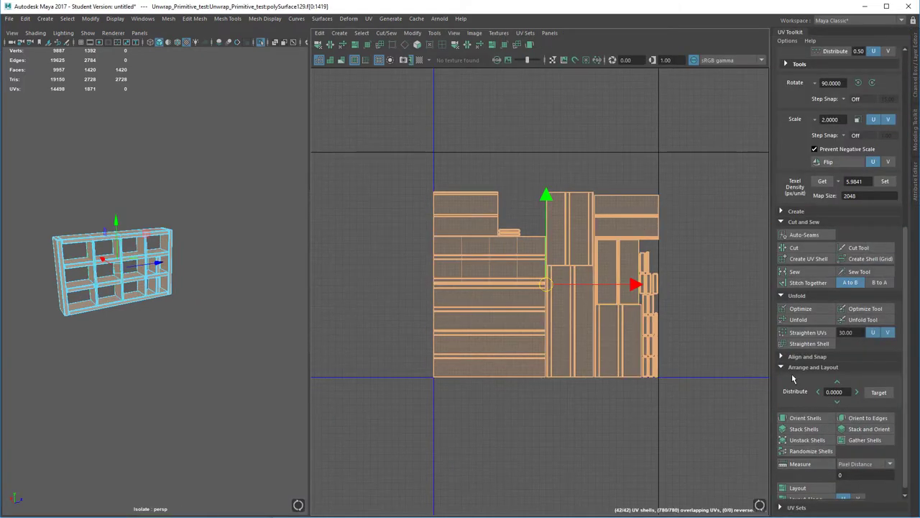
{"action": "left_click", "coordinate": [798, 320]}
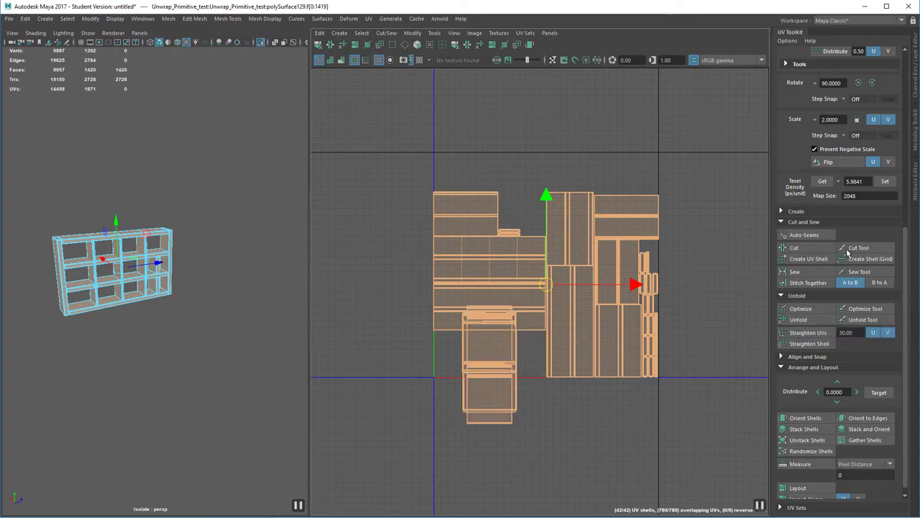
Set the selected faces to a texel density of 5.9841 px/unit at map size 2048 and lay out their UV shells
{"action": "left_click", "coordinate": [885, 182]}
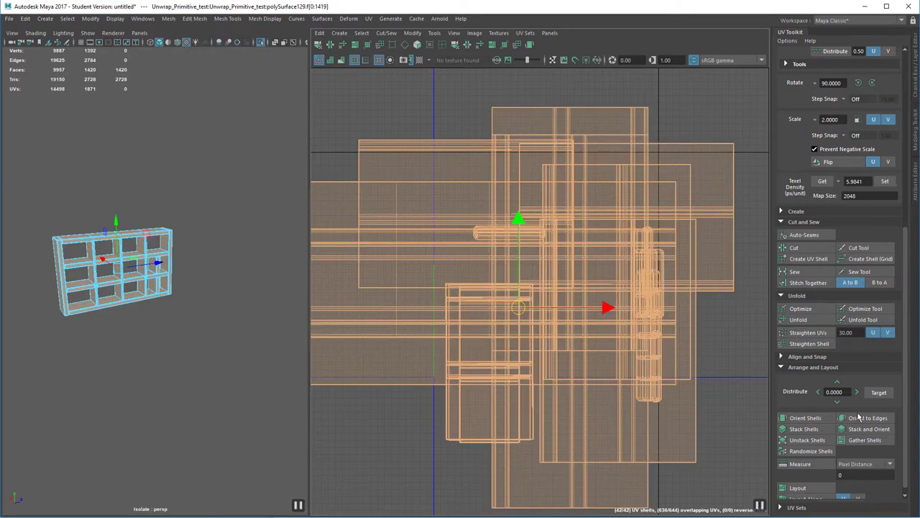
{"action": "scroll", "coordinate": [811, 466], "scroll_direction": "down", "scroll_amount": 1}
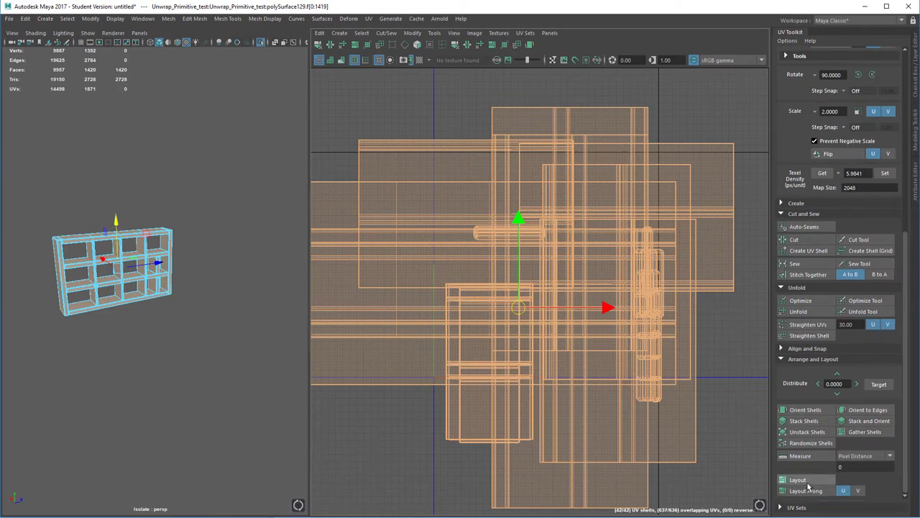
{"action": "left_click", "coordinate": [799, 481]}
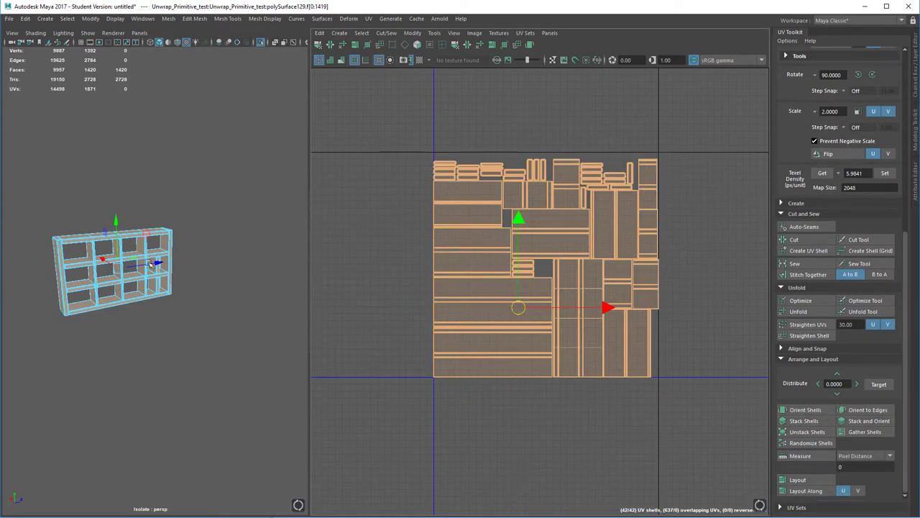
Switch the bookshelf to object selection, deselect it and examine its split shelves and uprights from several angles
{"action": "right_click_drag", "start_coordinate": [134, 243], "coordinate": [205, 219]}
{"action": "key", "text": "f"}
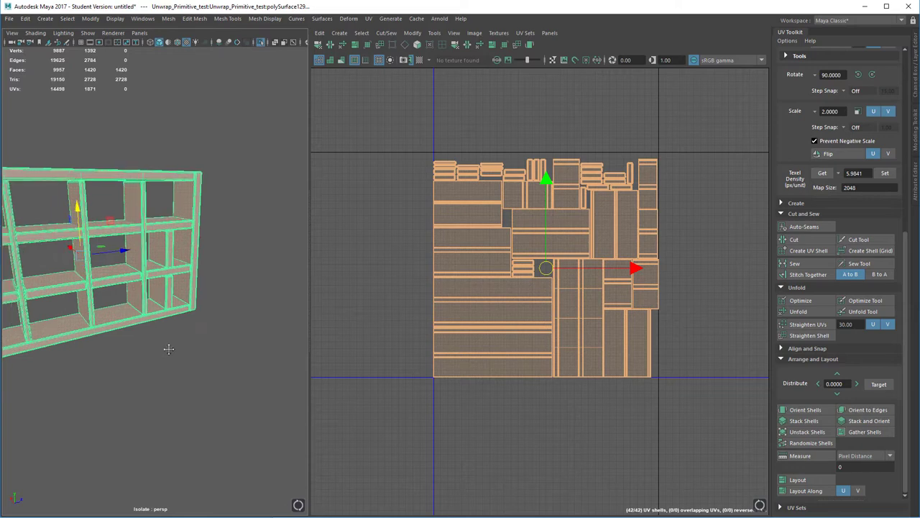
{"action": "left_click", "coordinate": [273, 430]}
{"action": "left_click_drag", "start_coordinate": [204, 313], "coordinate": [187, 329], "text": "alt"}
{"action": "scroll", "coordinate": [192, 319], "scroll_direction": "up", "scroll_amount": 5}
{"action": "scroll", "coordinate": [193, 328], "scroll_direction": "down", "scroll_amount": 6}
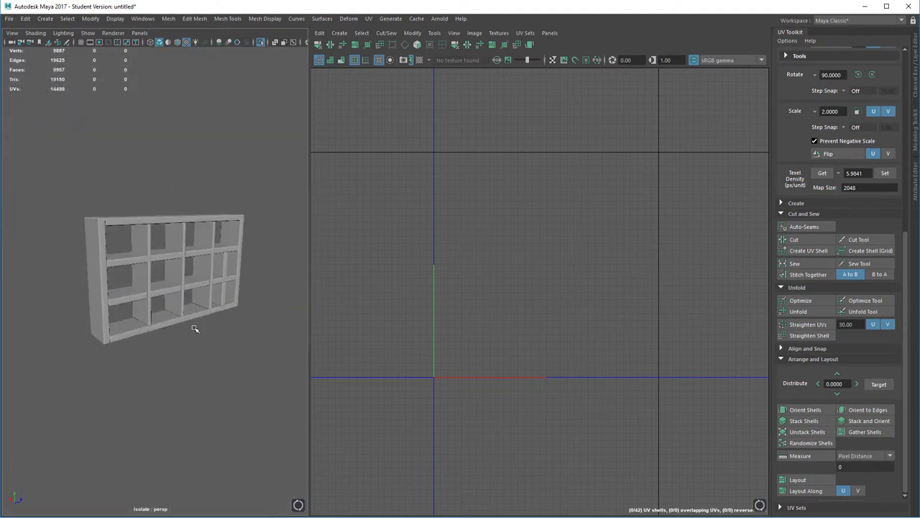
{"action": "middle_click_drag", "start_coordinate": [192, 335], "coordinate": [190, 352], "text": "alt"}
{"action": "scroll", "coordinate": [189, 351], "scroll_direction": "up", "scroll_amount": 3}
{"action": "left_click_drag", "start_coordinate": [189, 352], "coordinate": [144, 330], "text": "alt"}
{"action": "middle_click_drag", "start_coordinate": [279, 327], "coordinate": [175, 314], "text": "alt"}
{"action": "scroll", "coordinate": [176, 322], "scroll_direction": "up", "scroll_amount": 3}
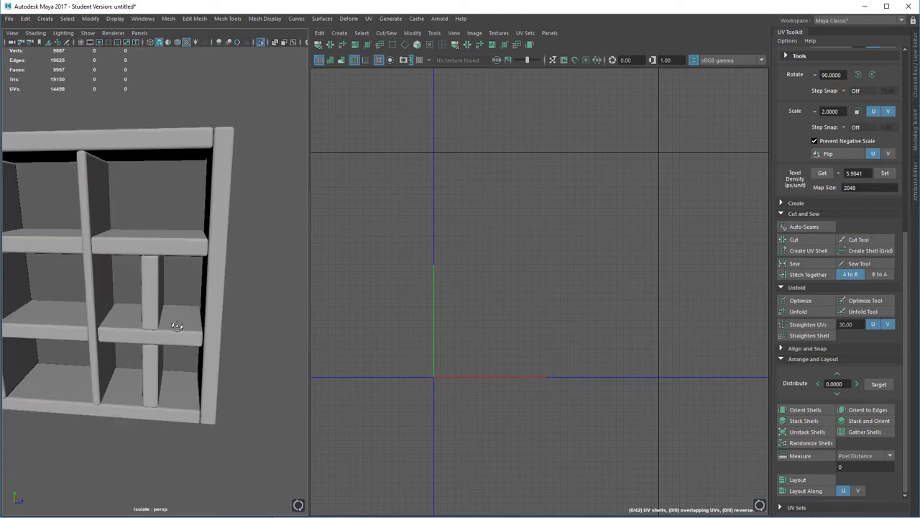
{"action": "left_click_drag", "start_coordinate": [177, 325], "coordinate": [241, 319], "text": "alt"}
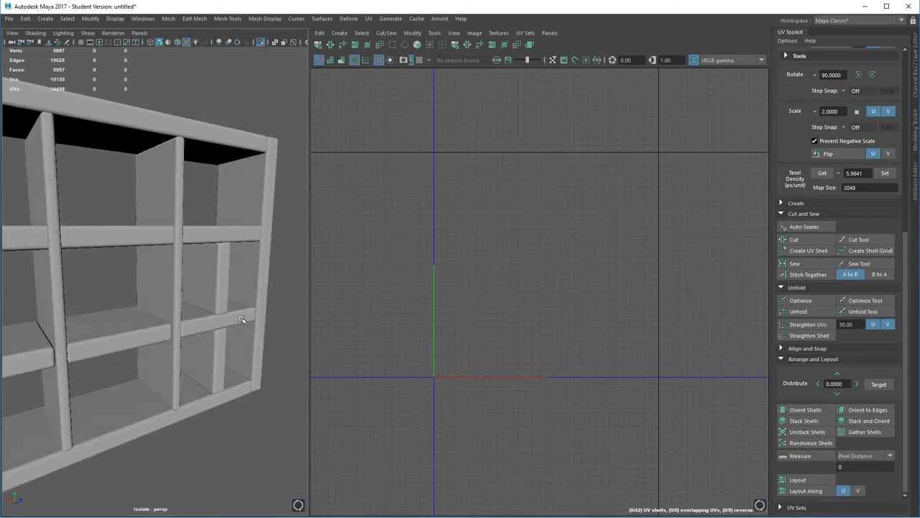
Check the combined bookshelf's UV layout, then deselect it and inspect its boards and joints up close
{"action": "left_click", "coordinate": [181, 235]}
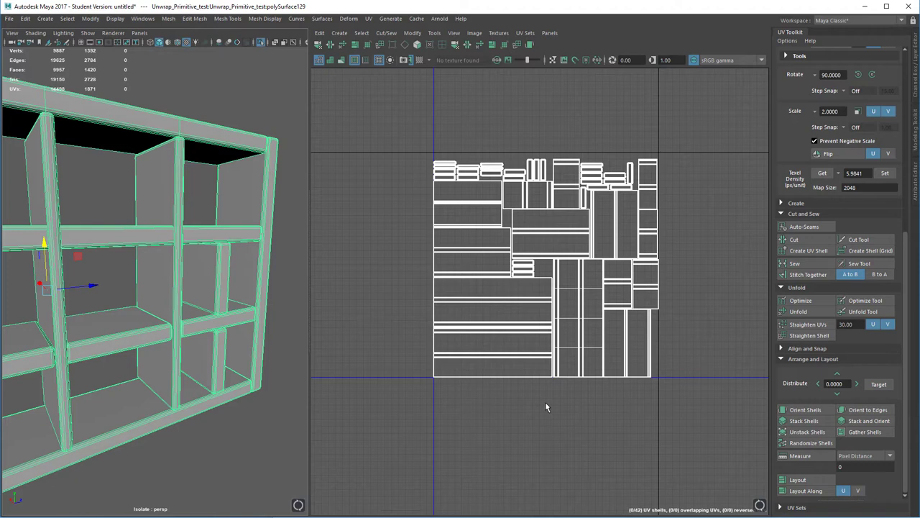
{"action": "left_click", "coordinate": [240, 441]}
{"action": "left_click_drag", "start_coordinate": [239, 440], "coordinate": [253, 436], "text": "alt"}
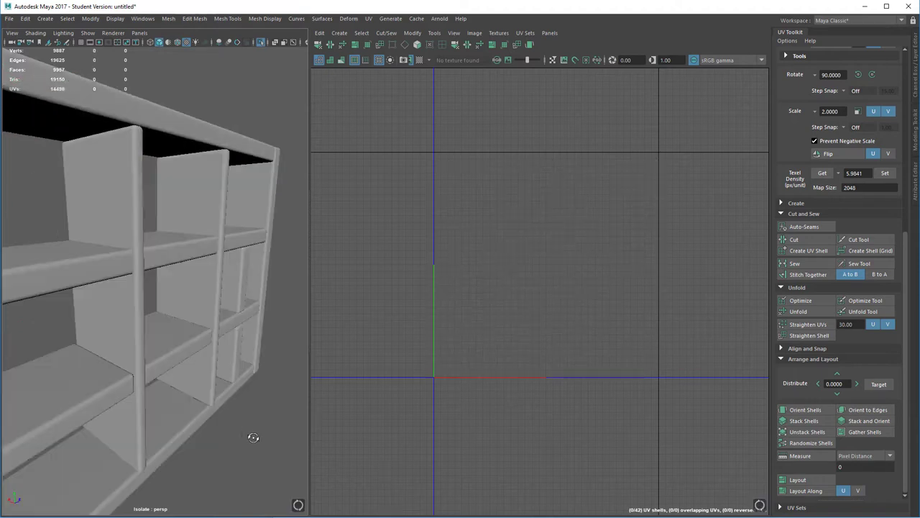
{"action": "right_click_drag", "start_coordinate": [252, 436], "coordinate": [220, 376], "text": "alt"}
{"action": "left_click_drag", "start_coordinate": [220, 376], "coordinate": [167, 306], "text": "alt"}
{"action": "left_click_drag", "start_coordinate": [141, 275], "coordinate": [296, 390], "text": "alt"}
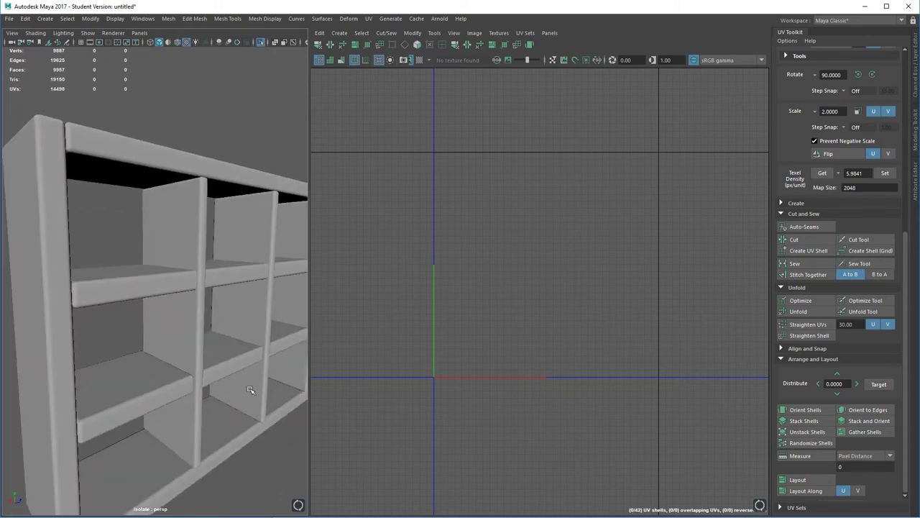
{"action": "key", "text": "a"}
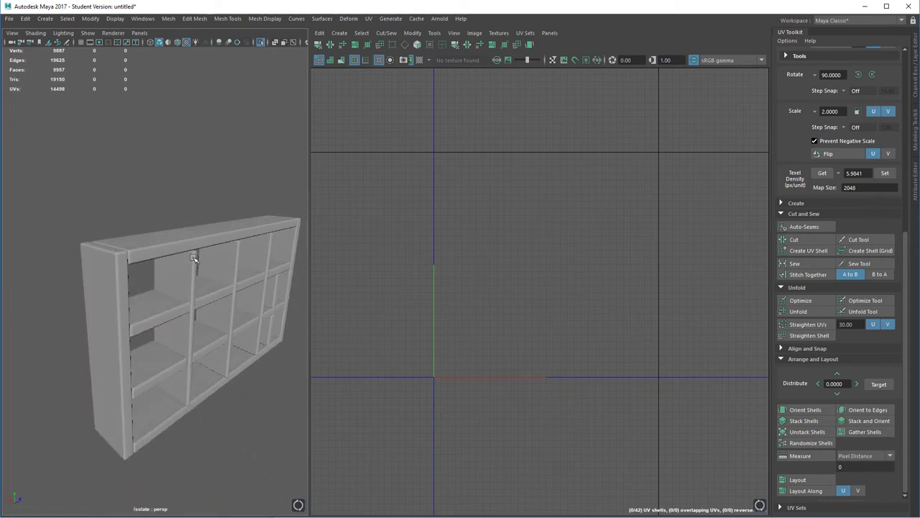
Select the bookshelf and apply an automatic UV projection to it
{"action": "left_click", "coordinate": [192, 252]}
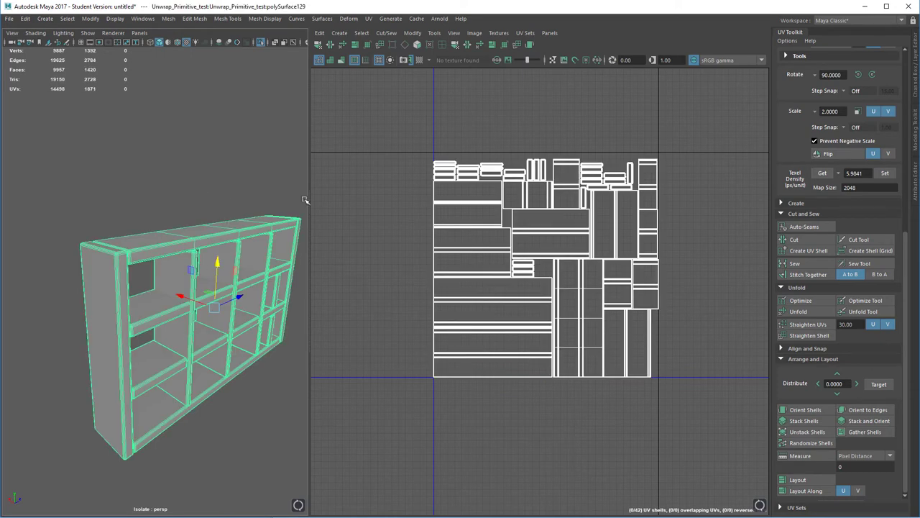
{"action": "scroll", "coordinate": [224, 267], "scroll_direction": "down", "scroll_amount": 3}
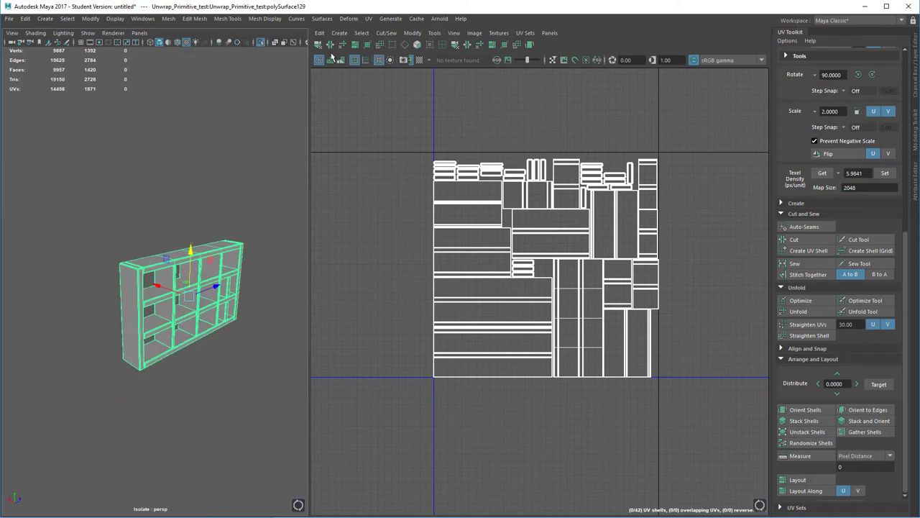
{"action": "left_click", "coordinate": [340, 33]}
{"action": "left_click", "coordinate": [357, 70]}
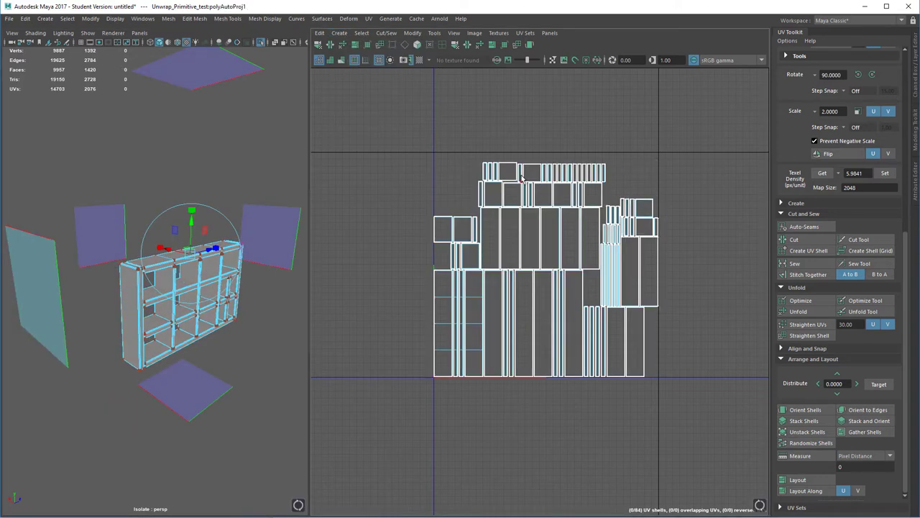
Switch the bookshelf to component selection and examine the automatically projected UV shells up close
{"action": "right_click_drag", "start_coordinate": [517, 175], "coordinate": [473, 158]}
{"action": "left_click", "coordinate": [466, 128]}
{"action": "right_click_drag", "start_coordinate": [473, 207], "coordinate": [483, 233], "text": "alt"}
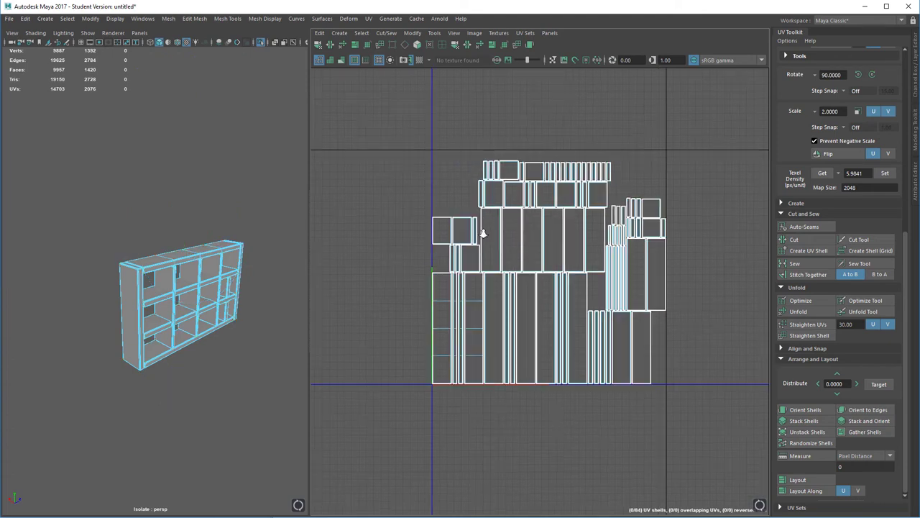
{"action": "scroll", "coordinate": [530, 386], "scroll_direction": "up", "scroll_amount": 10}
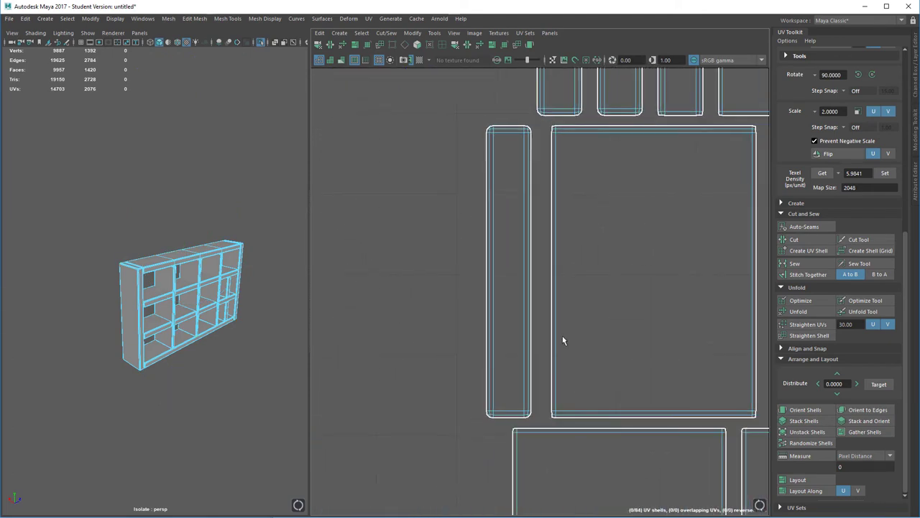
{"action": "scroll", "coordinate": [557, 302], "scroll_direction": "down", "scroll_amount": 3}
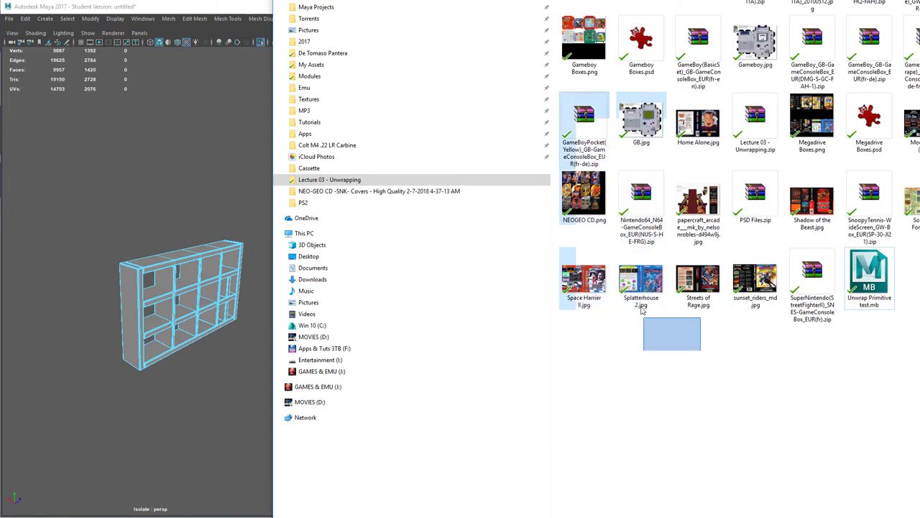
{"action": "left_click_drag", "start_coordinate": [643, 309], "coordinate": [267, 263]}
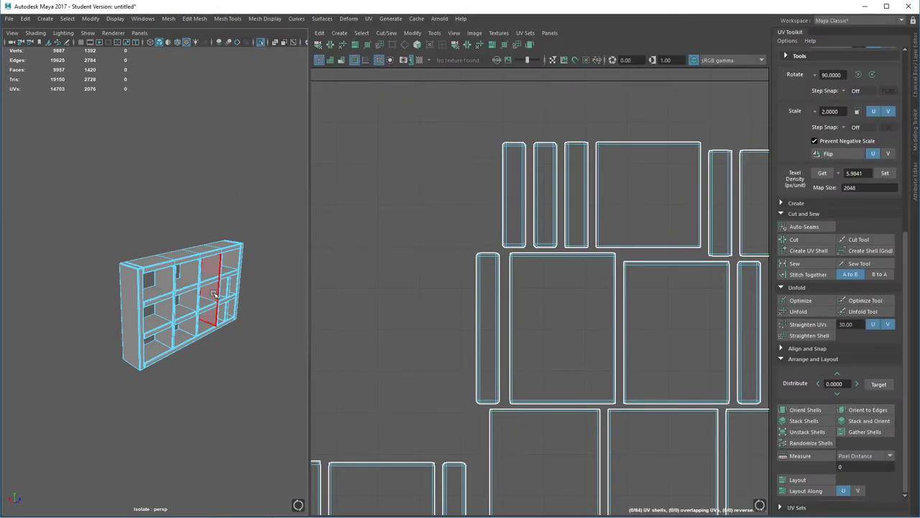
Return the bookshelf to object selection and turn off isolation to show the rest of the scene
{"action": "middle_click_drag", "start_coordinate": [251, 300], "coordinate": [198, 317], "text": "alt"}
{"action": "scroll", "coordinate": [221, 335], "scroll_direction": "down", "scroll_amount": 5}
{"action": "right_click_drag", "start_coordinate": [156, 291], "coordinate": [194, 275]}
{"action": "key", "text": "ctrl+1"}
{"action": "right_click_drag", "start_coordinate": [204, 221], "coordinate": [235, 304], "text": "alt"}
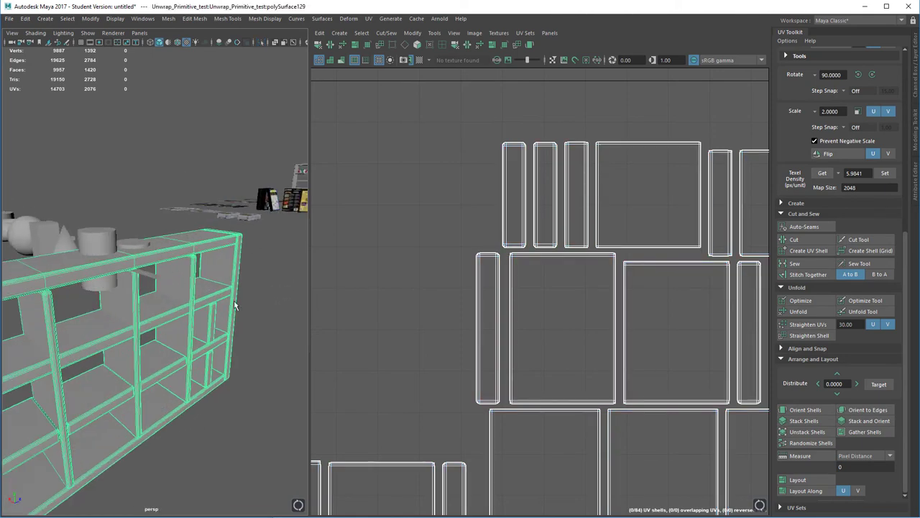
Select and frame the textured Game Boy model, then view it among the scene's other models from above
{"action": "middle_click_drag", "start_coordinate": [245, 252], "coordinate": [205, 304], "text": "alt"}
{"action": "scroll", "coordinate": [203, 256], "scroll_direction": "up", "scroll_amount": 2}
{"action": "left_click", "coordinate": [202, 256]}
{"action": "key", "text": "f"}
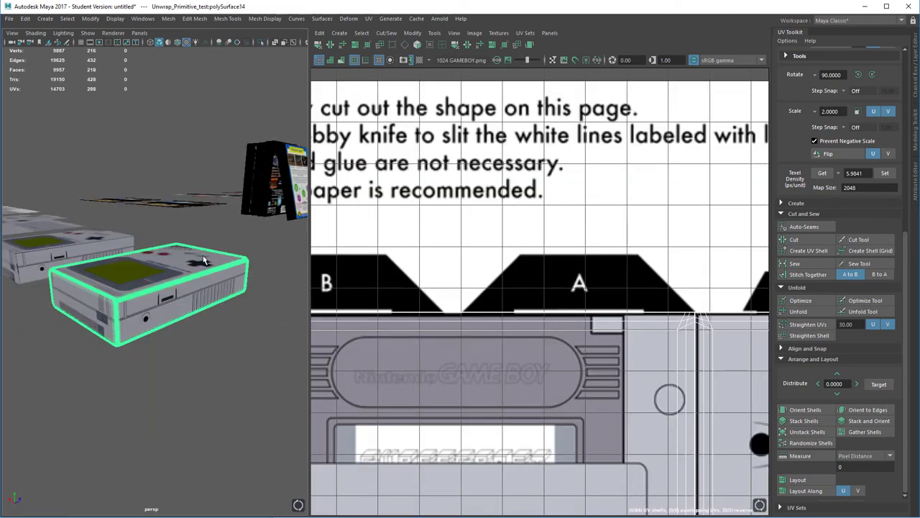
{"action": "right_click_drag", "start_coordinate": [222, 332], "coordinate": [207, 228], "text": "alt"}
{"action": "left_click_drag", "start_coordinate": [280, 288], "coordinate": [214, 310], "text": "alt"}
{"action": "right_click_drag", "start_coordinate": [213, 311], "coordinate": [127, 228], "text": "alt"}
{"action": "left_click_drag", "start_coordinate": [128, 228], "coordinate": [153, 318], "text": "alt"}
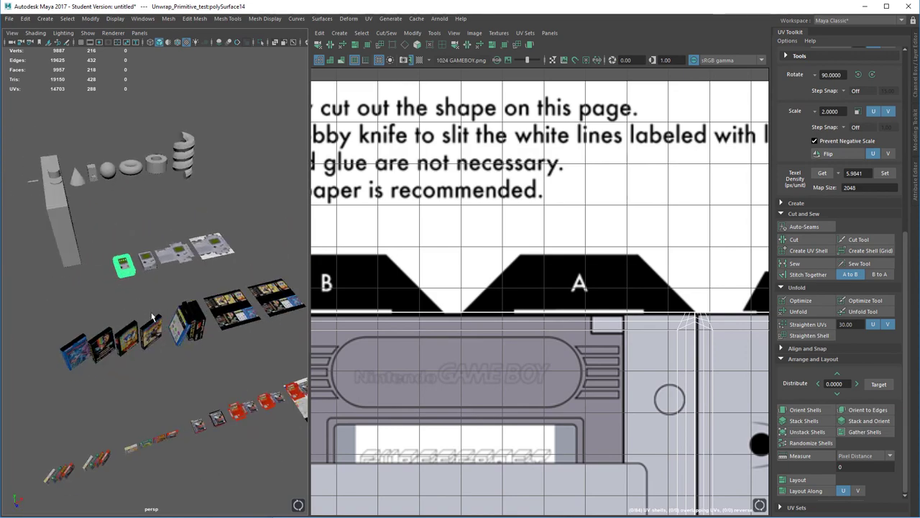
Select the front Mega Drive box of the grouped game boxes to show its texture in the UV editor
{"action": "middle_click_drag", "start_coordinate": [154, 319], "coordinate": [228, 269], "text": "alt"}
{"action": "right_click_drag", "start_coordinate": [122, 273], "coordinate": [160, 351], "text": "alt"}
{"action": "left_click_drag", "start_coordinate": [160, 351], "coordinate": [178, 329], "text": "alt"}
{"action": "middle_click_drag", "start_coordinate": [178, 329], "coordinate": [101, 365], "text": "alt"}
{"action": "right_click_drag", "start_coordinate": [101, 365], "coordinate": [201, 284], "text": "alt"}
{"action": "left_click", "coordinate": [148, 347]}
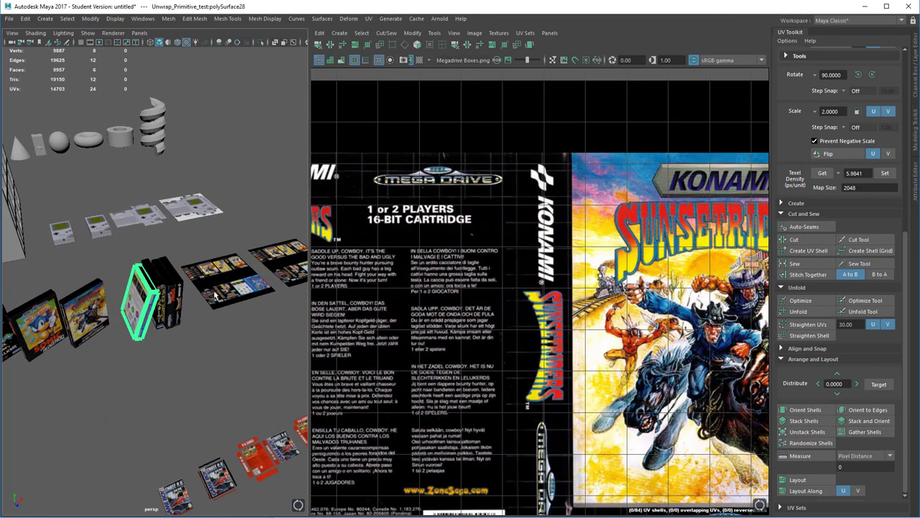
Examine the spines of the grouped Mega Drive boxes, then deselect and view all the rows of models
{"action": "middle_click_drag", "start_coordinate": [202, 283], "coordinate": [169, 255], "text": "alt"}
{"action": "left_click_drag", "start_coordinate": [169, 256], "coordinate": [146, 242], "text": "alt"}
{"action": "right_click_drag", "start_coordinate": [146, 243], "coordinate": [197, 285], "text": "alt"}
{"action": "middle_click_drag", "start_coordinate": [197, 284], "coordinate": [221, 312], "text": "alt"}
{"action": "left_click_drag", "start_coordinate": [221, 312], "coordinate": [170, 319], "text": "alt"}
{"action": "right_click_drag", "start_coordinate": [169, 320], "coordinate": [173, 368], "text": "alt"}
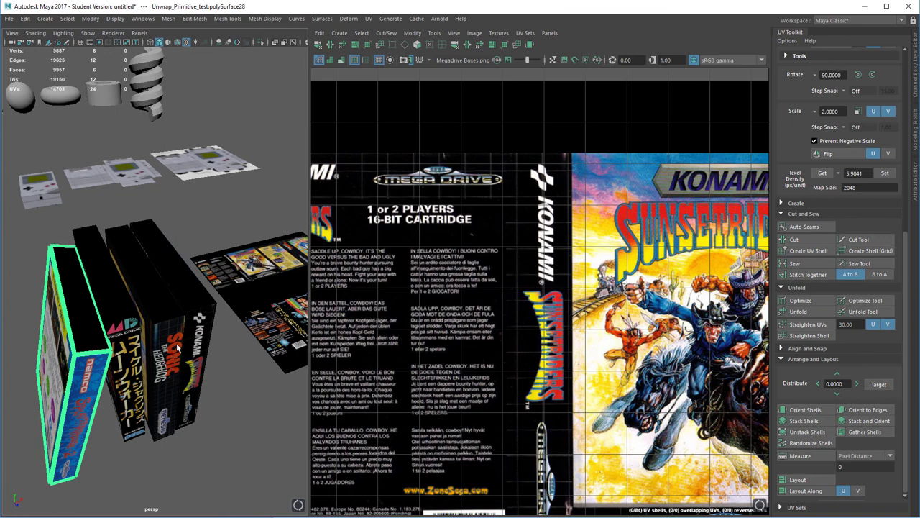
{"action": "left_click_drag", "start_coordinate": [177, 347], "coordinate": [179, 365], "text": "alt"}
{"action": "left_click_drag", "start_coordinate": [191, 330], "coordinate": [205, 373], "text": "alt"}
{"action": "left_click", "coordinate": [228, 427]}
{"action": "right_click_drag", "start_coordinate": [205, 373], "coordinate": [170, 223], "text": "alt"}
{"action": "middle_click_drag", "start_coordinate": [172, 290], "coordinate": [176, 307], "text": "alt"}
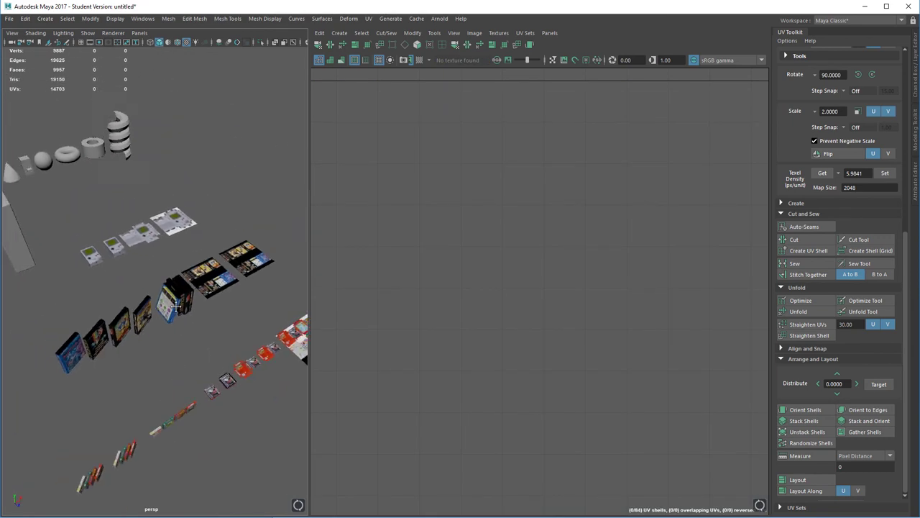